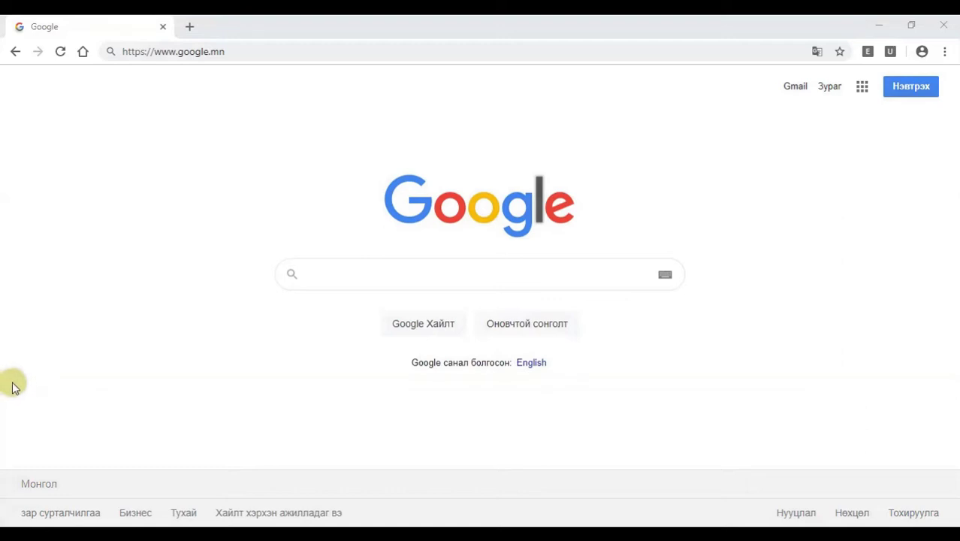
Step: Open the plickers.com website in the browser
click(238, 50)
text(plickers.com)
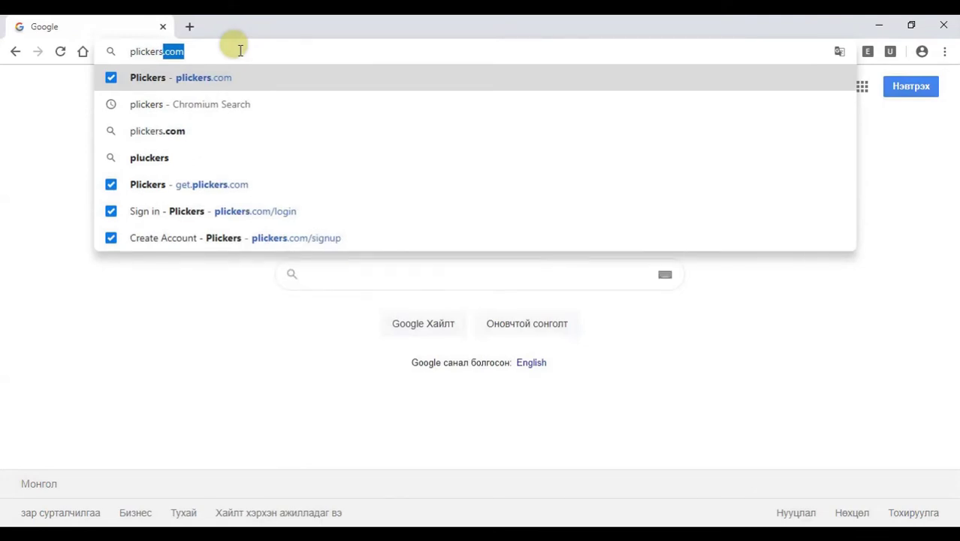
key(Down)
key(Up)
key(Return)
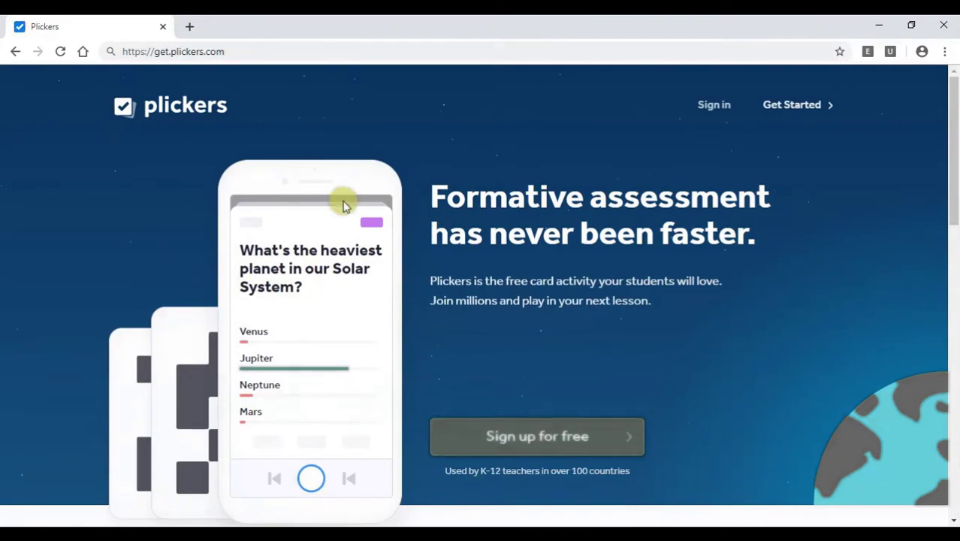
Step: View the account options on the free sign-up page and return to the Plickers home page
scroll(339, 216, down, 3)
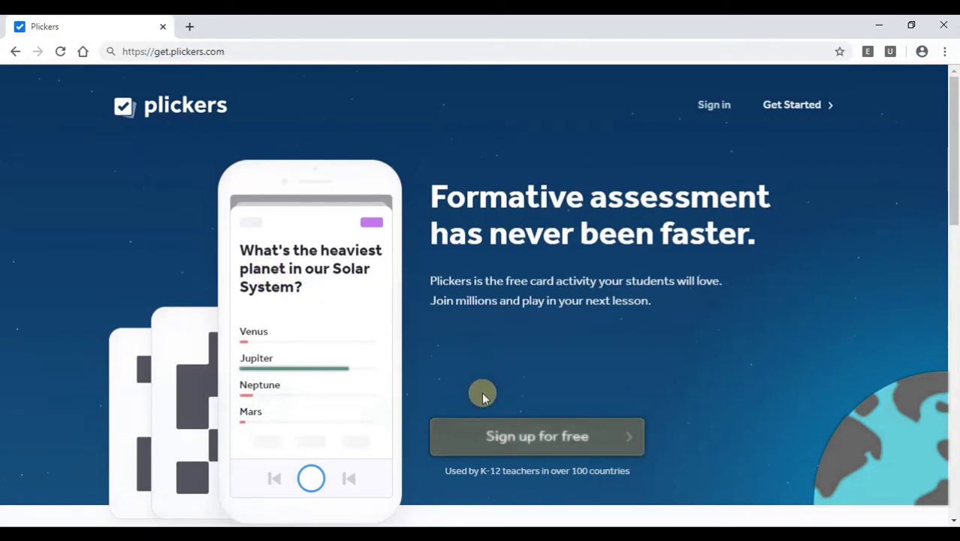
click(531, 451)
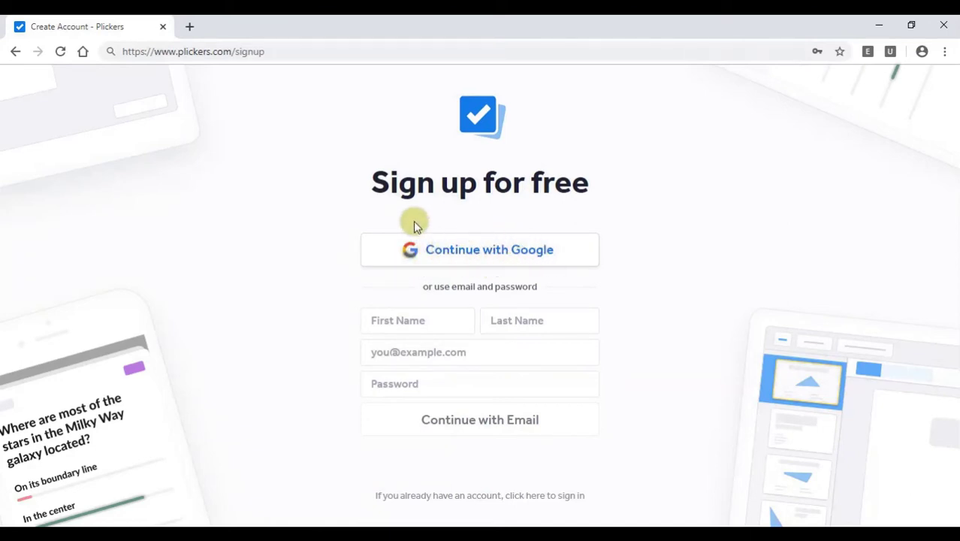
click(15, 51)
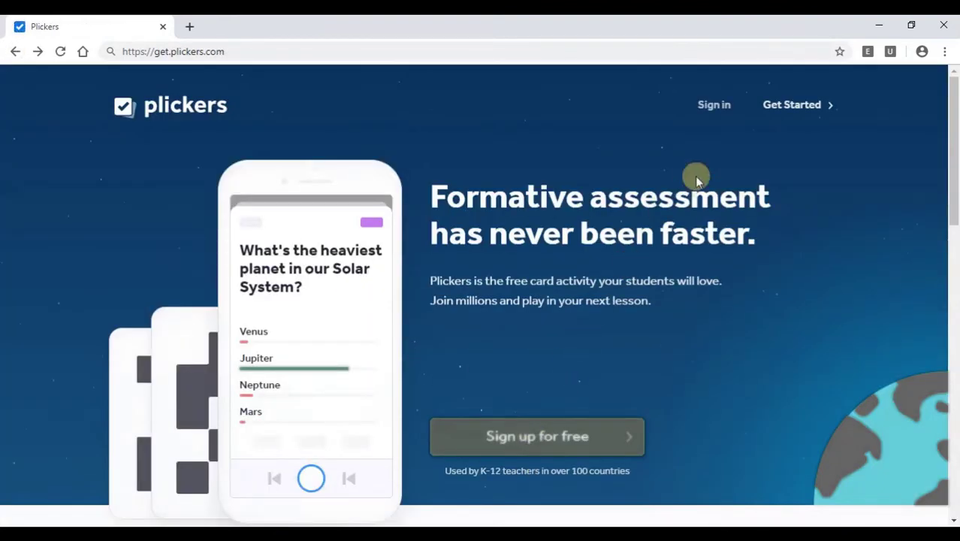
Step: Open the Google sign-in for Plickers, and switch to the Chrome window with the signed-in Recent page
click(715, 104)
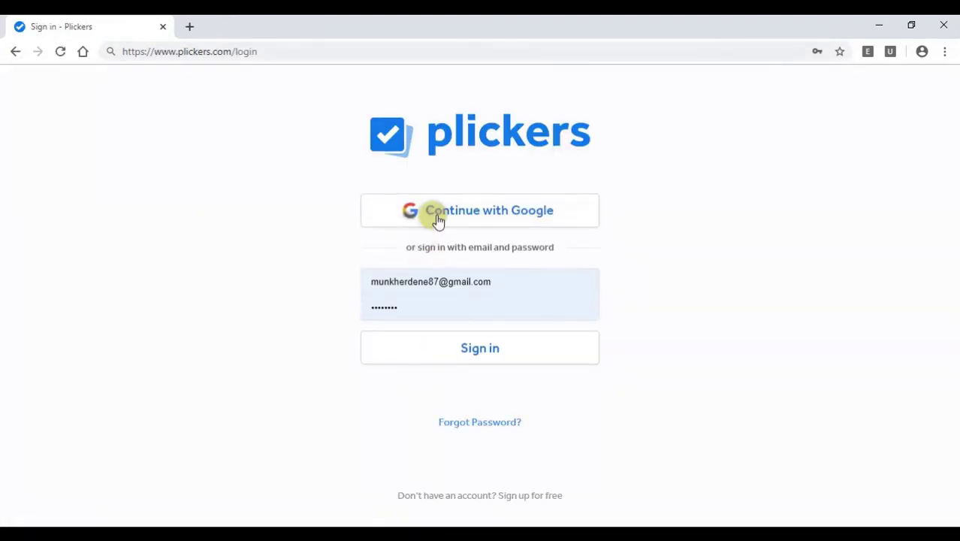
click(435, 216)
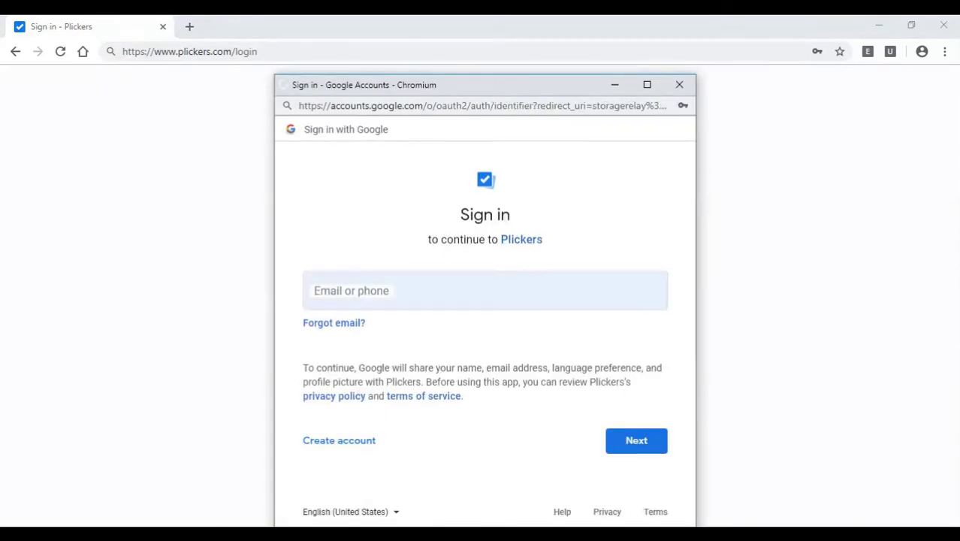
click(430, 535)
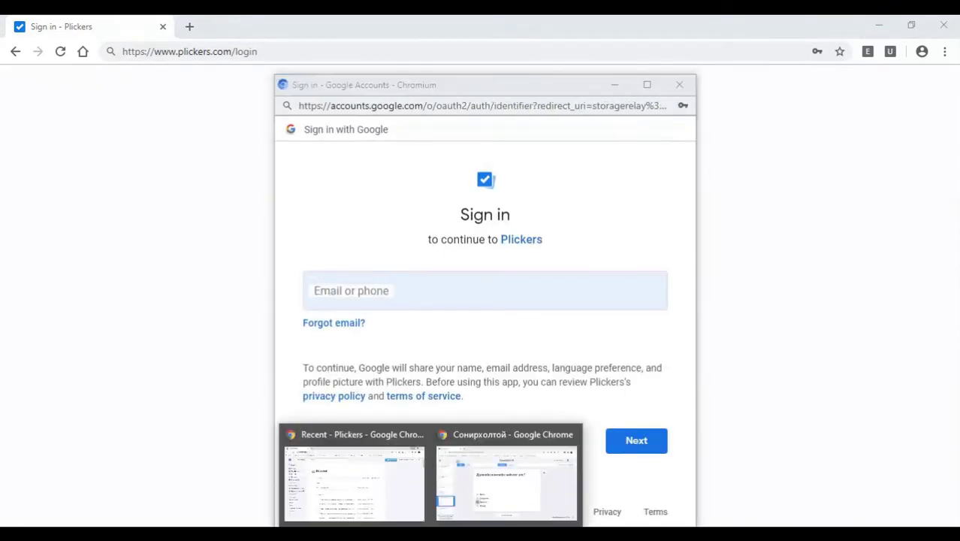
click(401, 479)
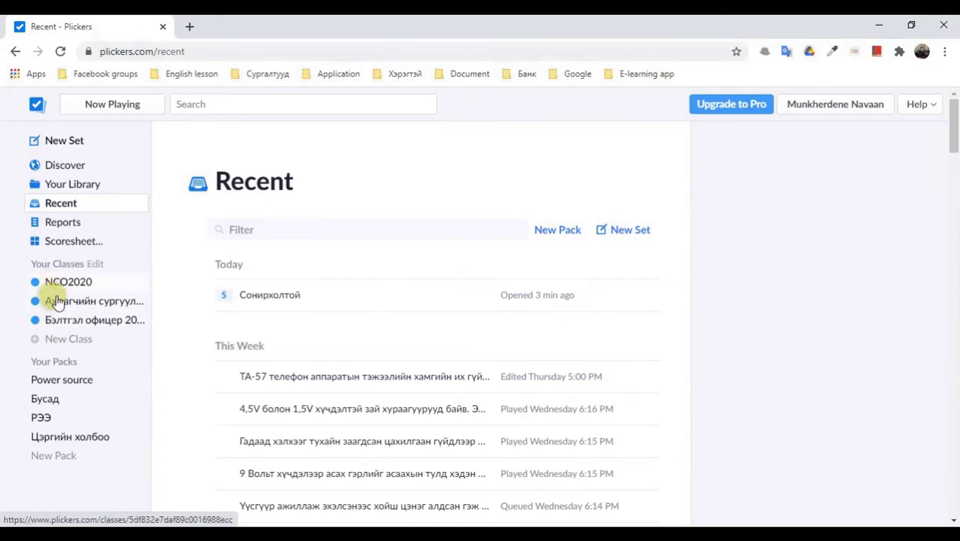
Step: Create a new class named "12 А бүлэг"
click(69, 342)
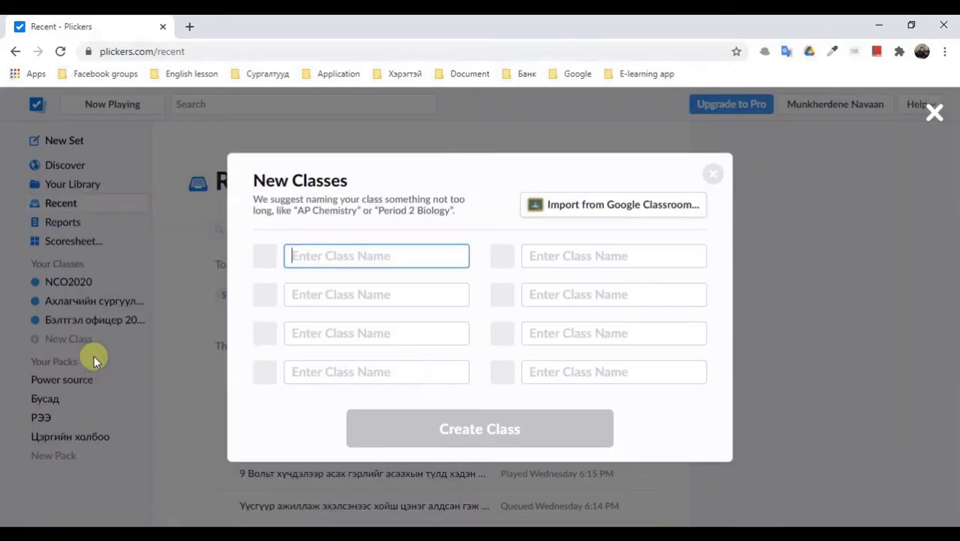
click(369, 159)
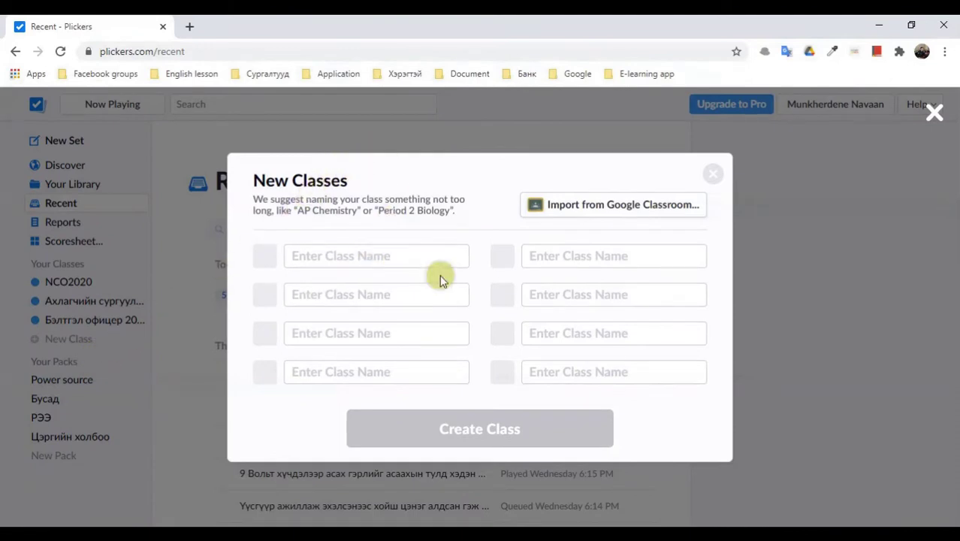
click(350, 256)
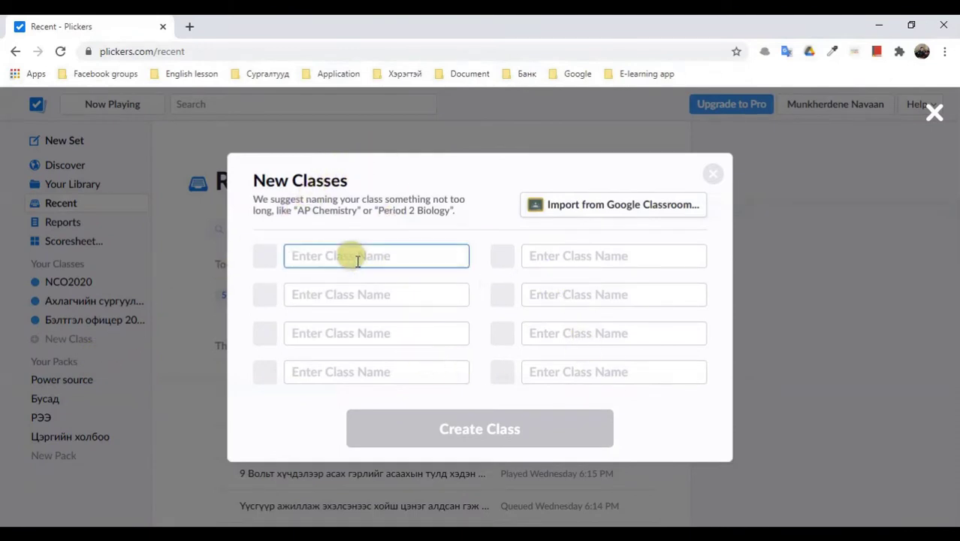
text(12 А бүлэг)
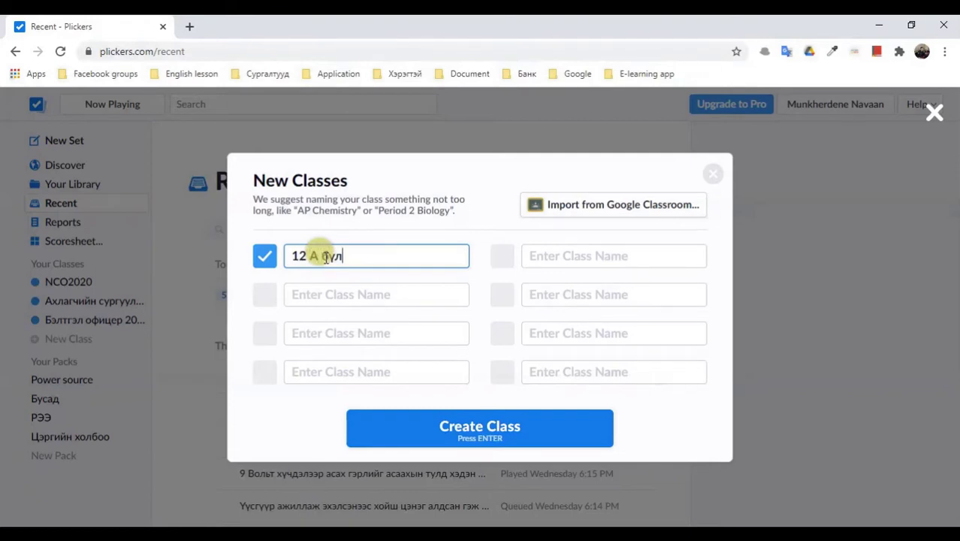
click(453, 430)
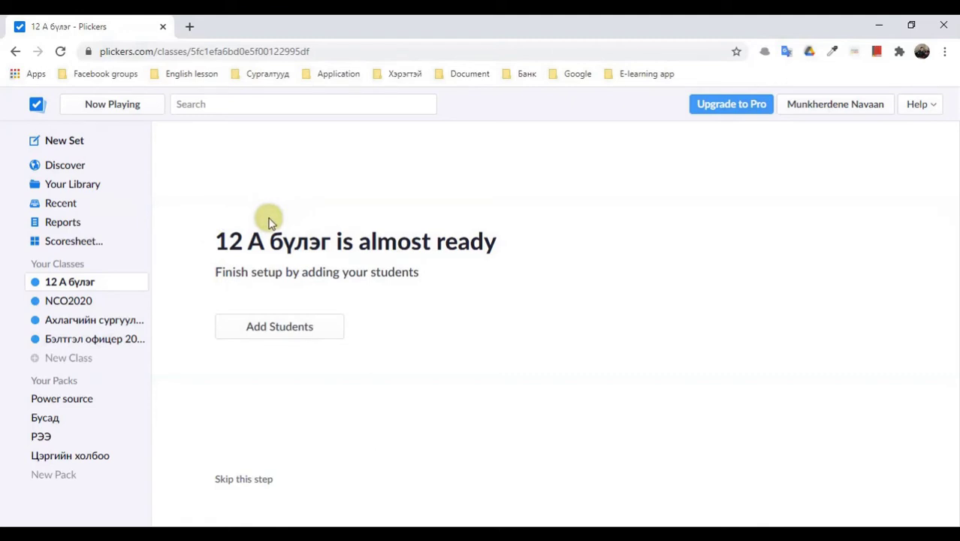
Step: Add four students by first name, one per line, to the class "12 А бүлэг", keeping the order as entered
click(302, 327)
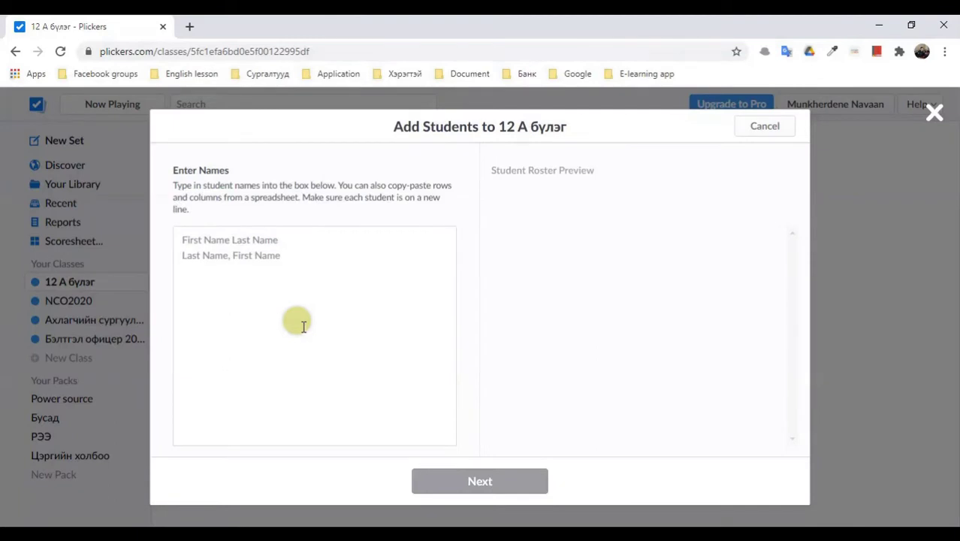
click(213, 238)
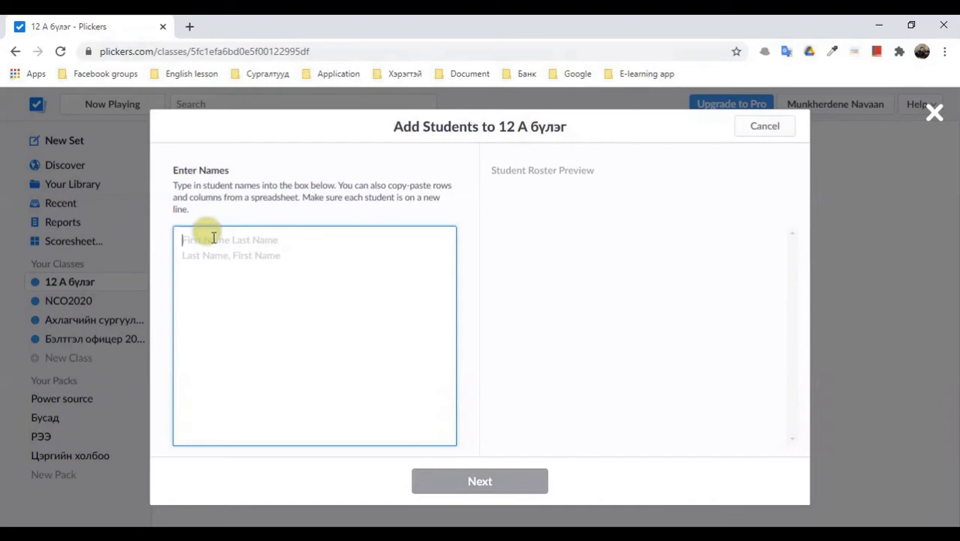
text(Болд)
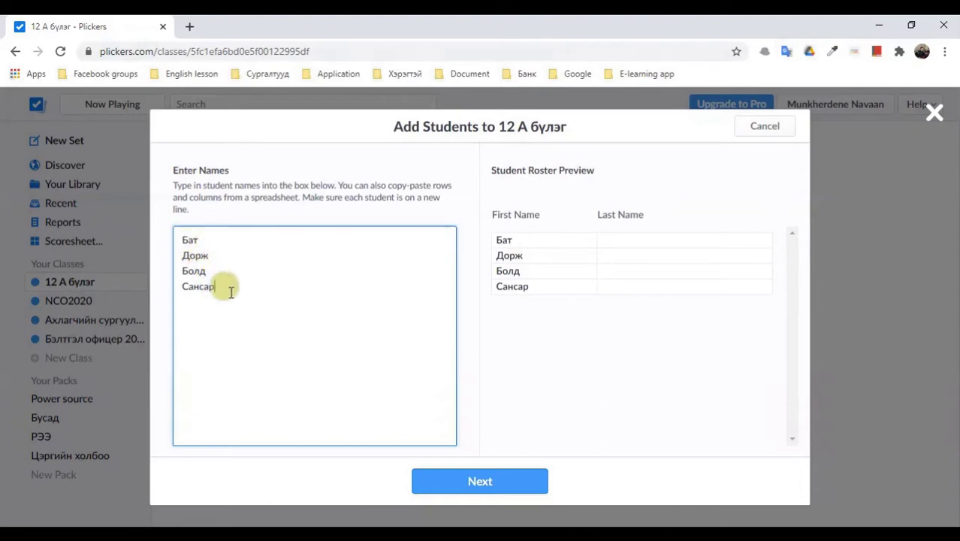
click(444, 483)
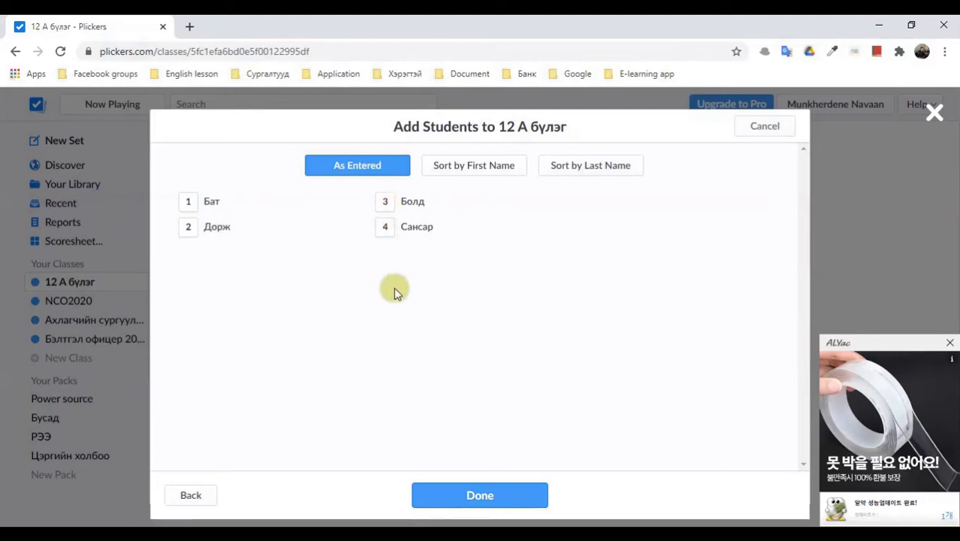
click(448, 497)
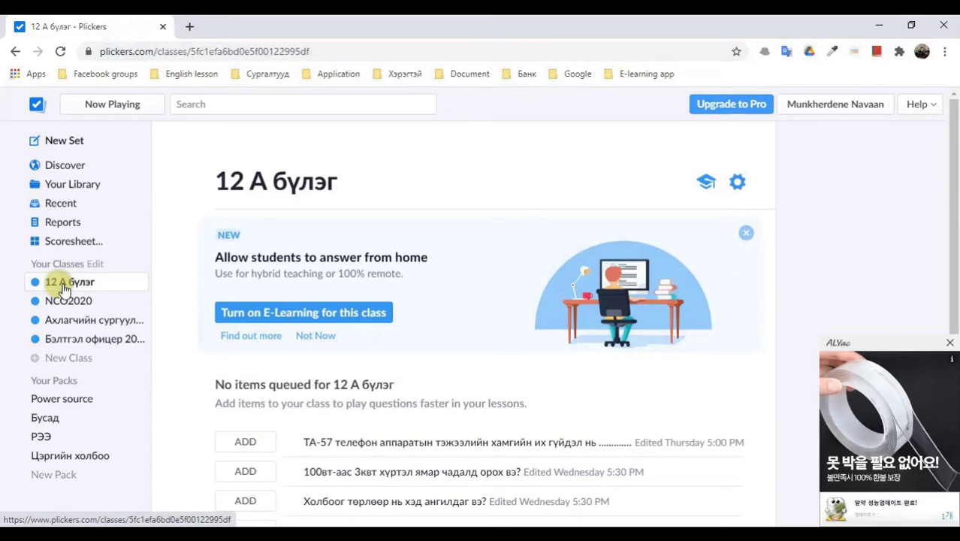
Step: Create a new question set and enter "Дэлхийн хамгийн чийглэг улс?" as the first question
click(47, 141)
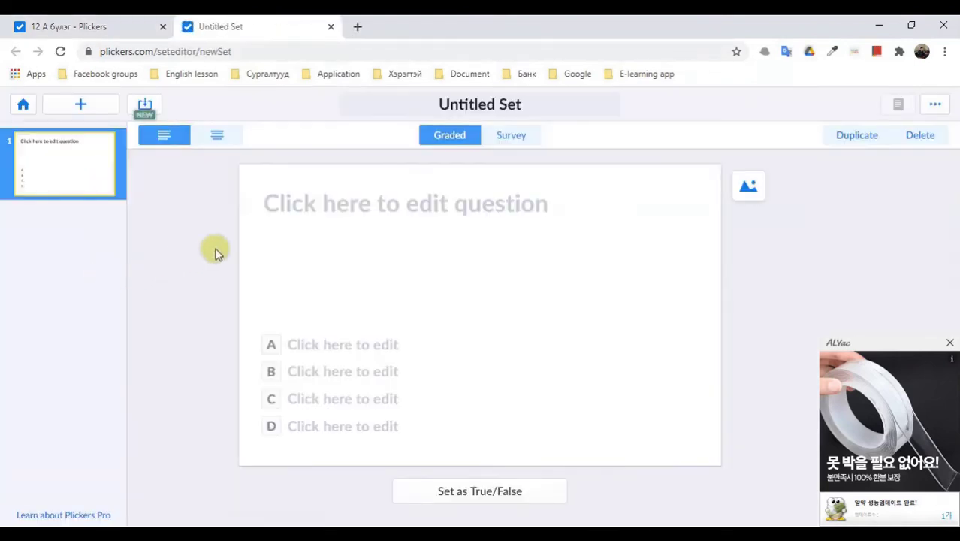
click(296, 220)
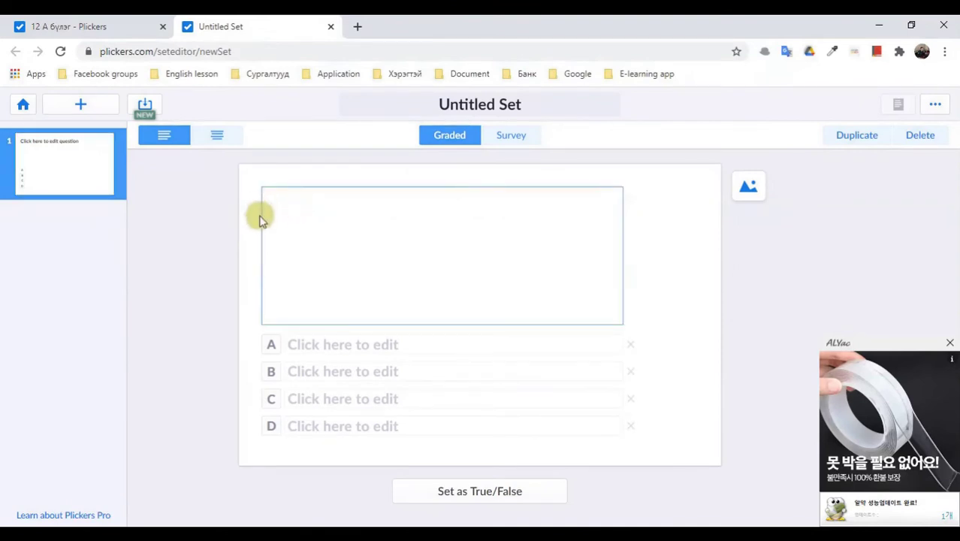
click(675, 303)
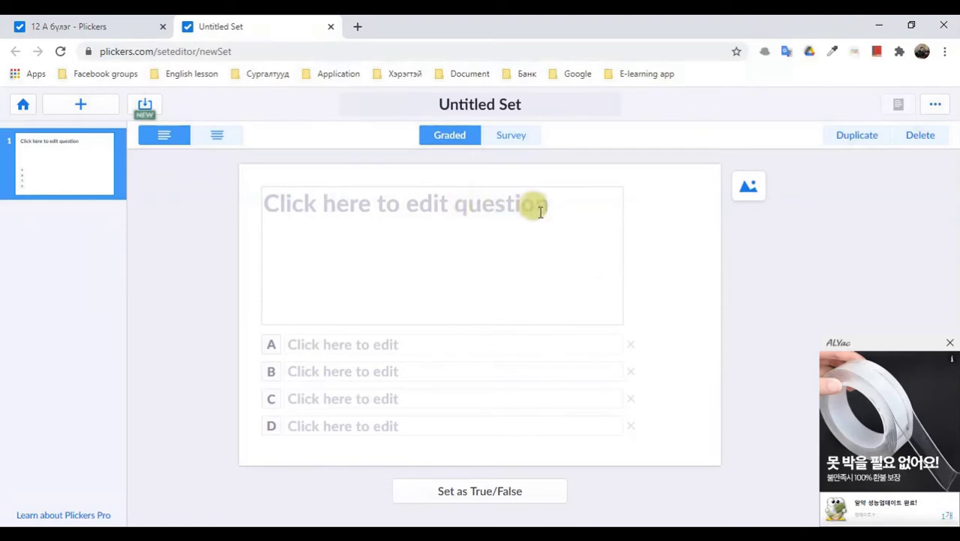
click(587, 213)
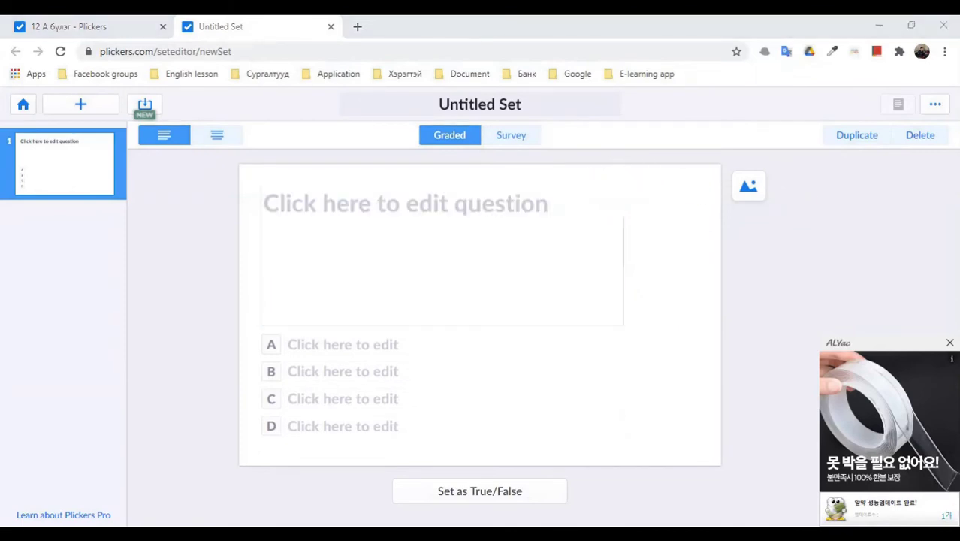
click(364, 239)
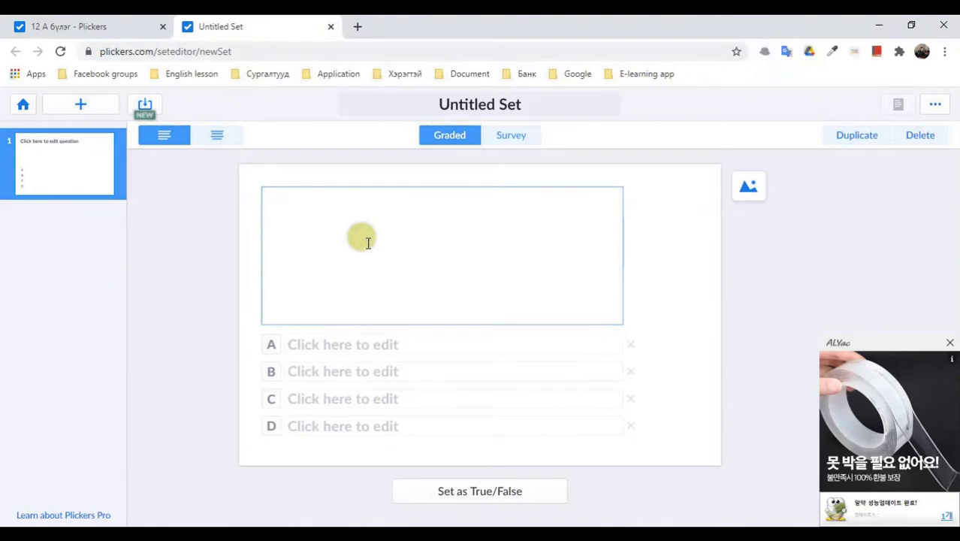
text(Дэлхийн ах)
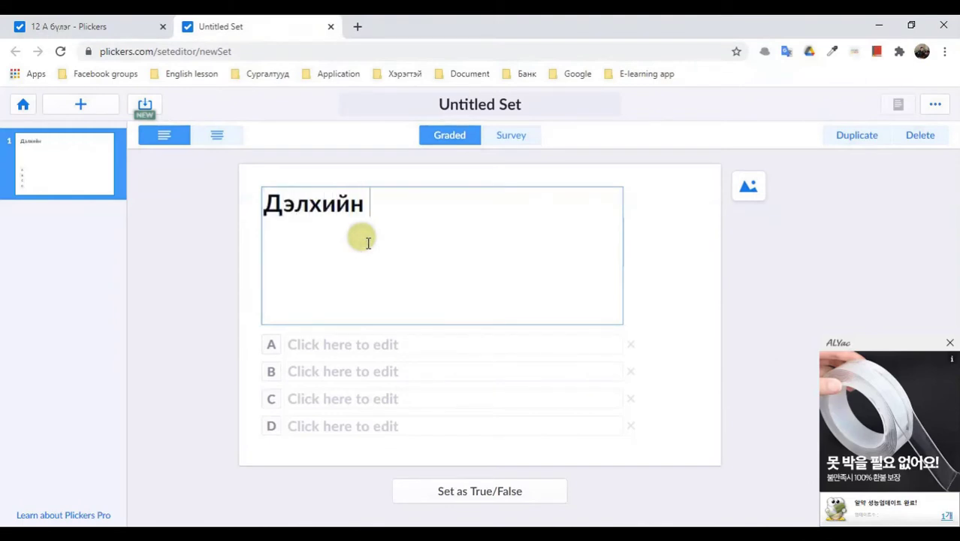
key(BackSpace)
text(хам)
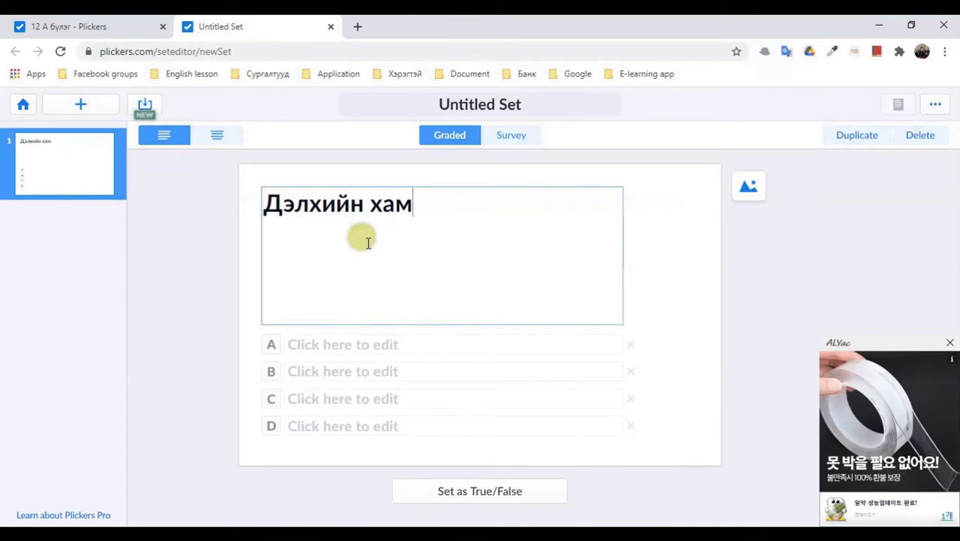
text(гийн чил)
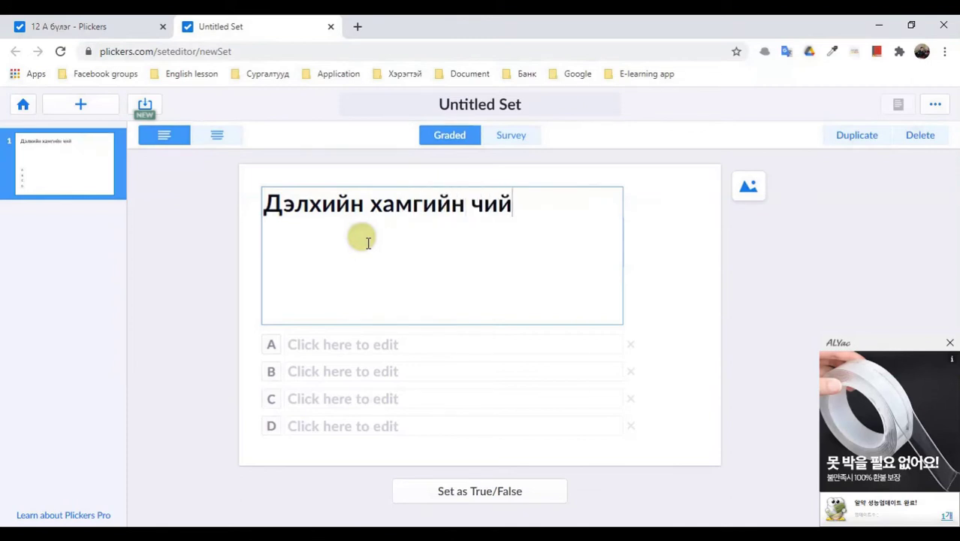
text(глэг улс)
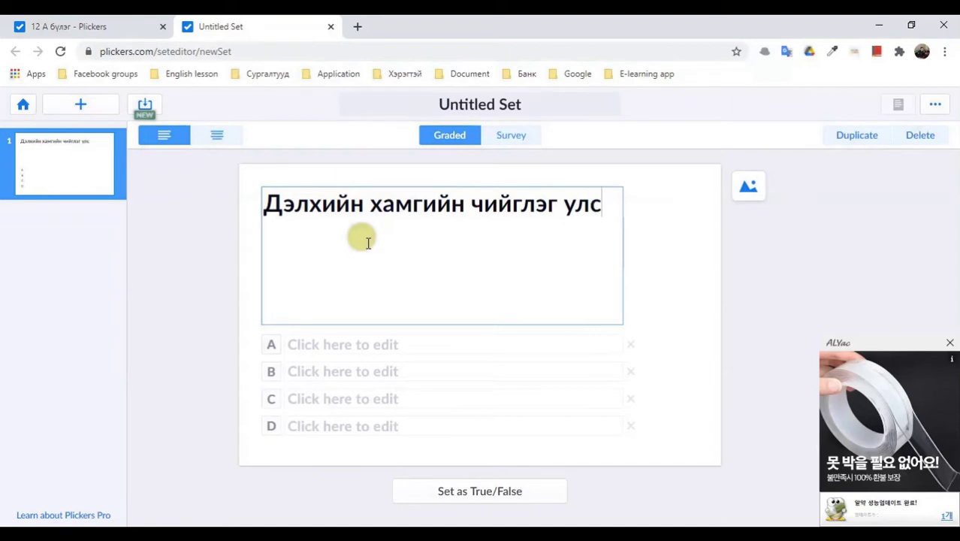
text(?)
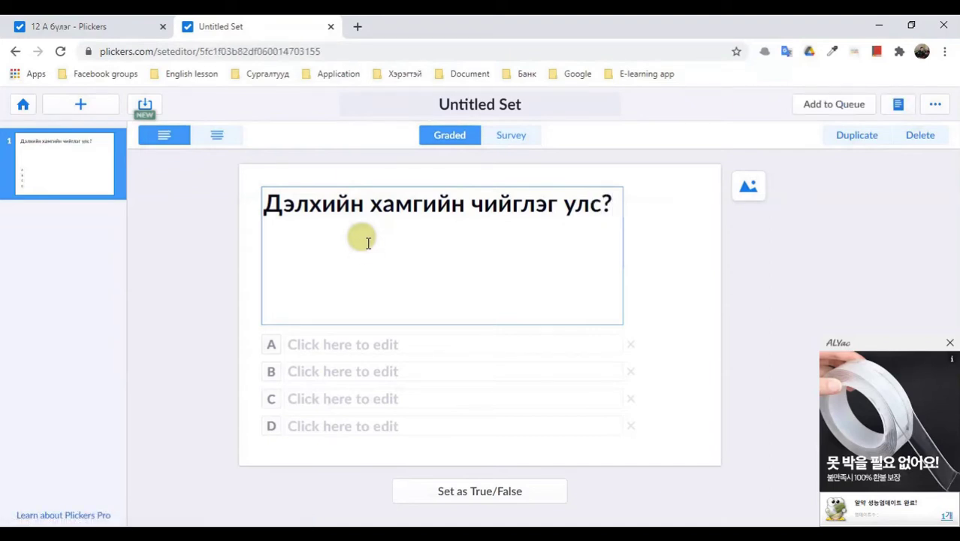
Step: Fill in the answer choices: A "Солонгос", B "Япон", C "Энэтхэг" and D "Канад"
click(340, 346)
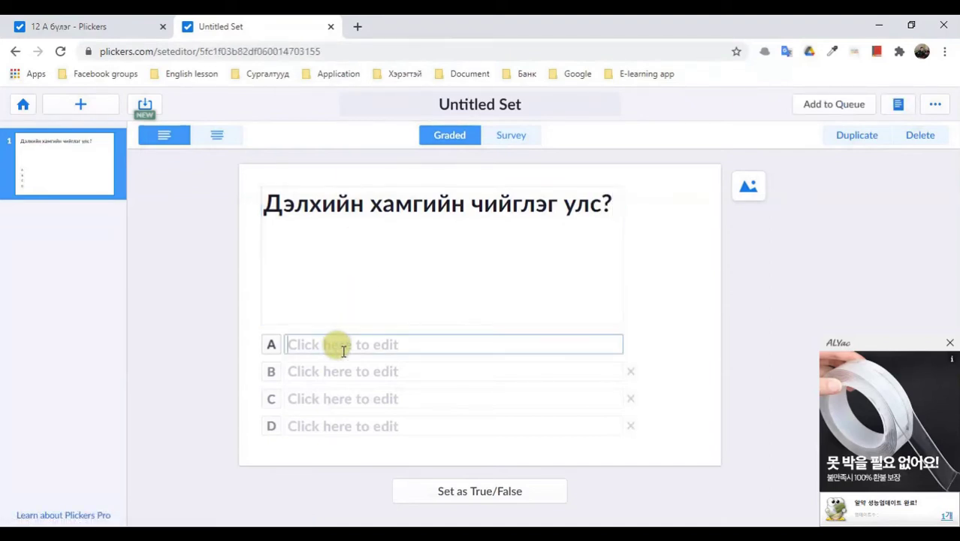
text(Co)
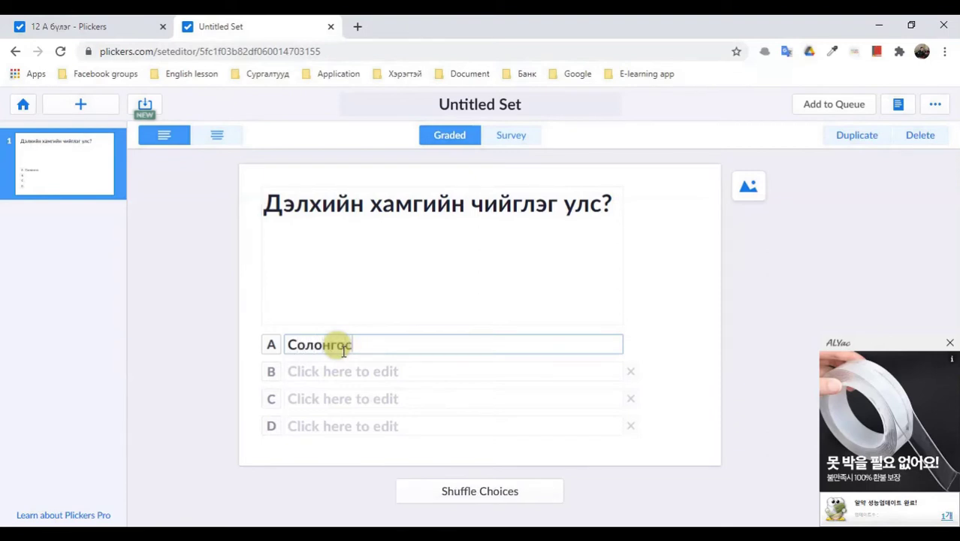
click(351, 370)
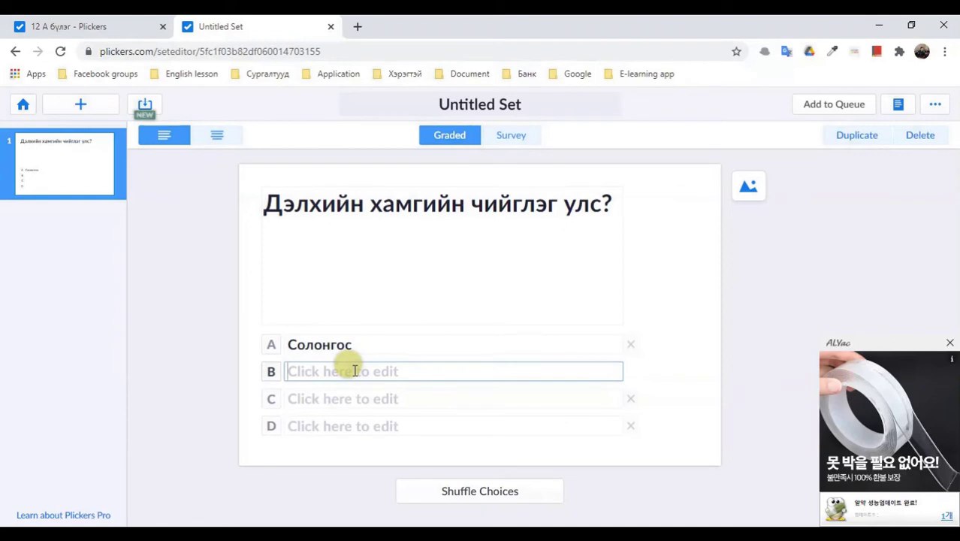
text(Япон)
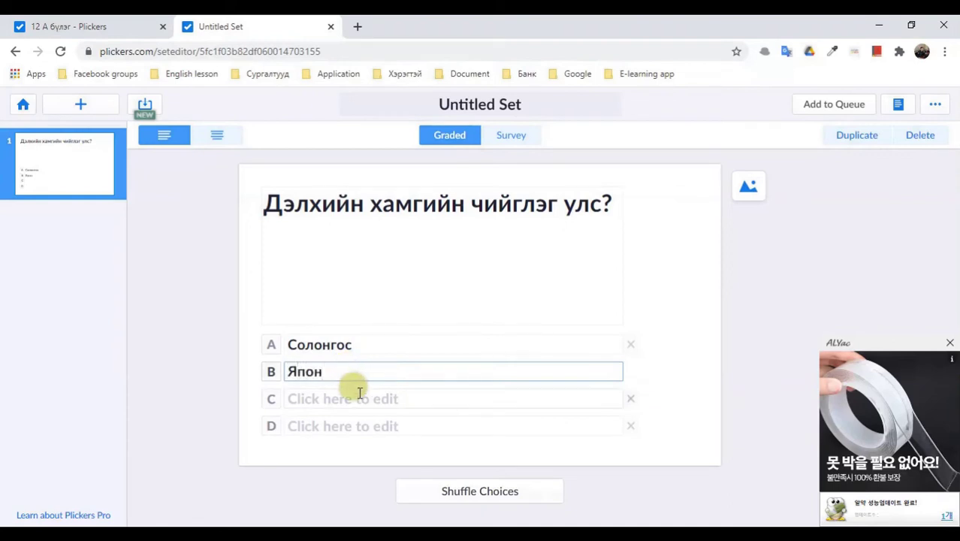
click(354, 392)
text(Энэтхэг)
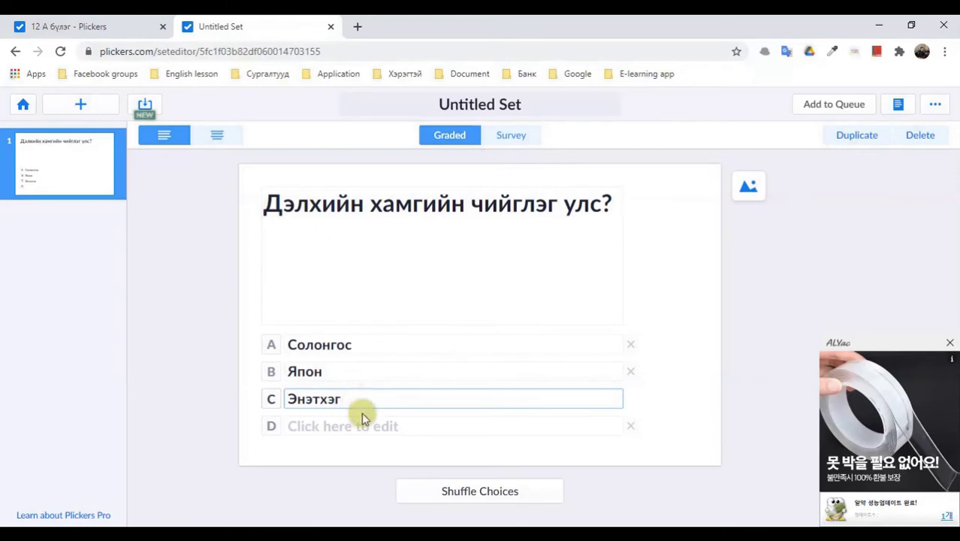
click(363, 426)
text(Канад)
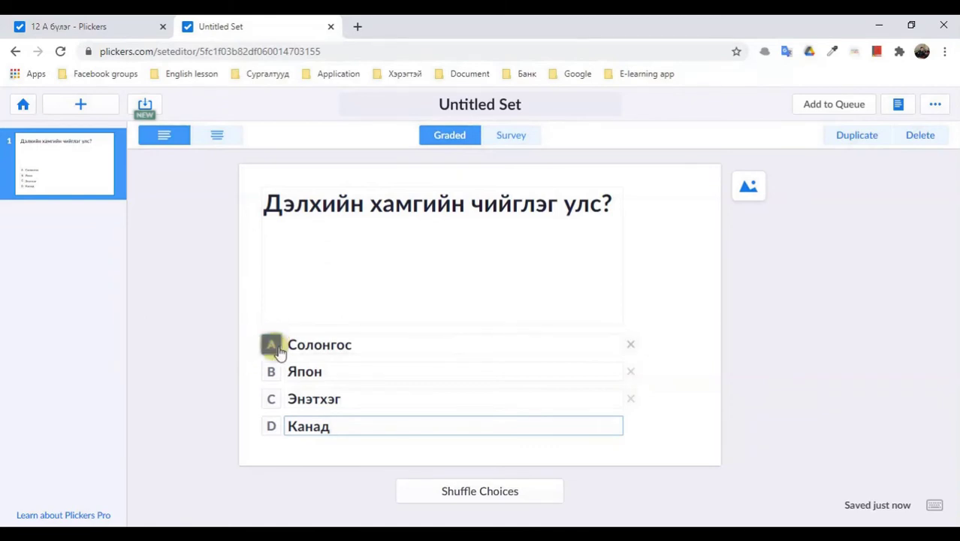
Step: Mark choice C "Энэтхэг" as the first question's correct answer and shuffle its answer choices several times
click(274, 400)
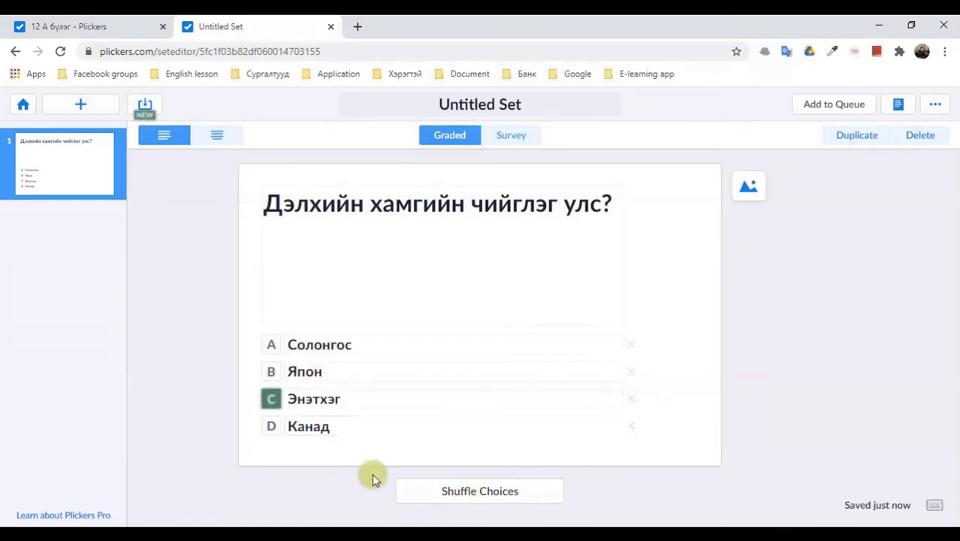
click(445, 495)
click(445, 494)
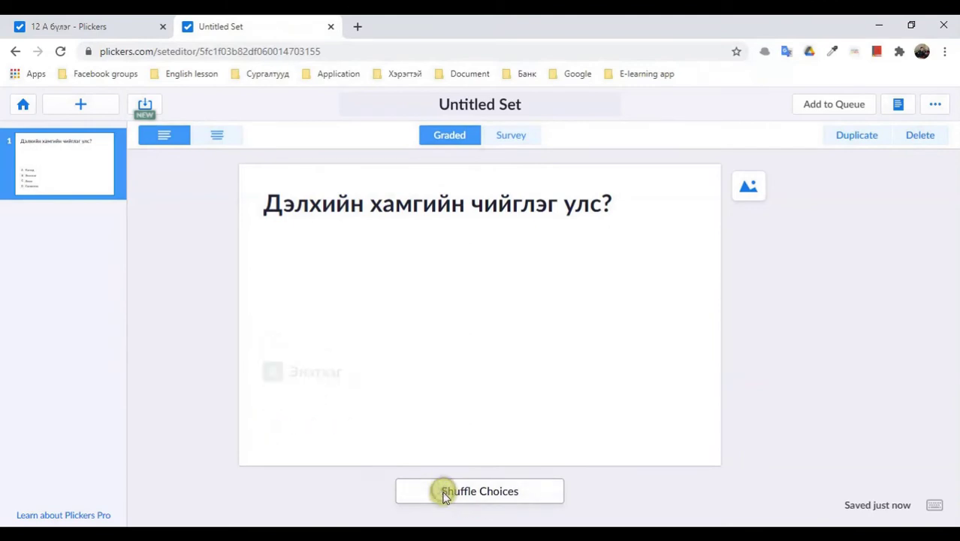
click(445, 494)
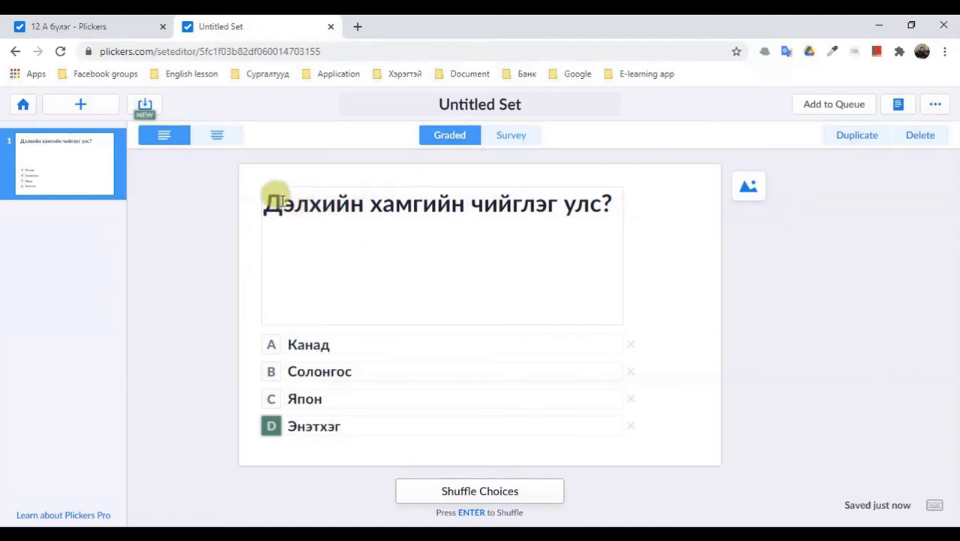
Step: Add the image 1415.png from the Pictures folder to the first question
click(747, 188)
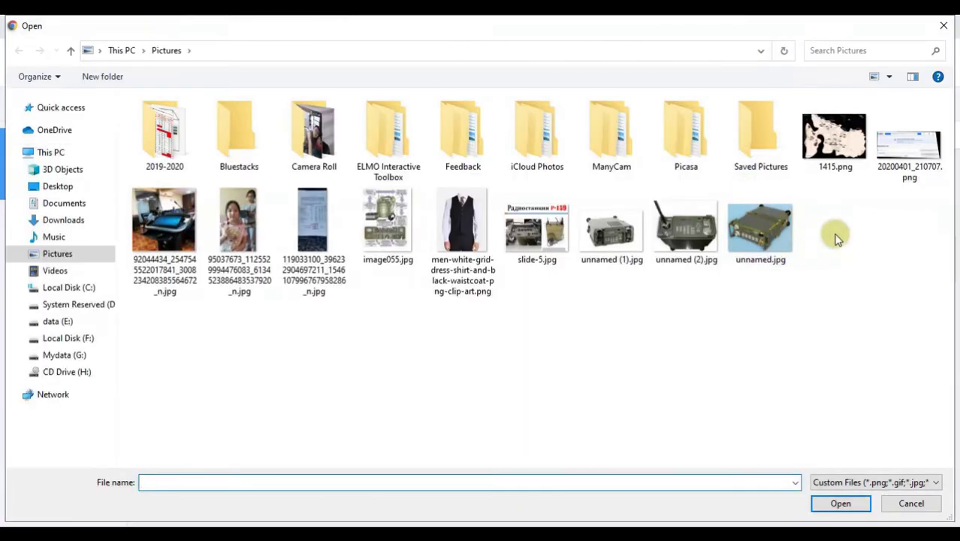
click(907, 146)
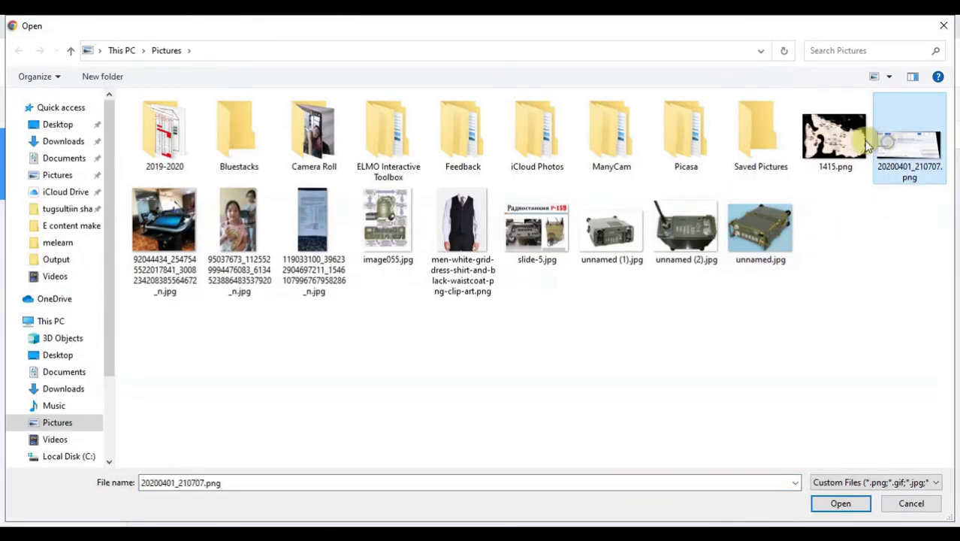
double_click(834, 142)
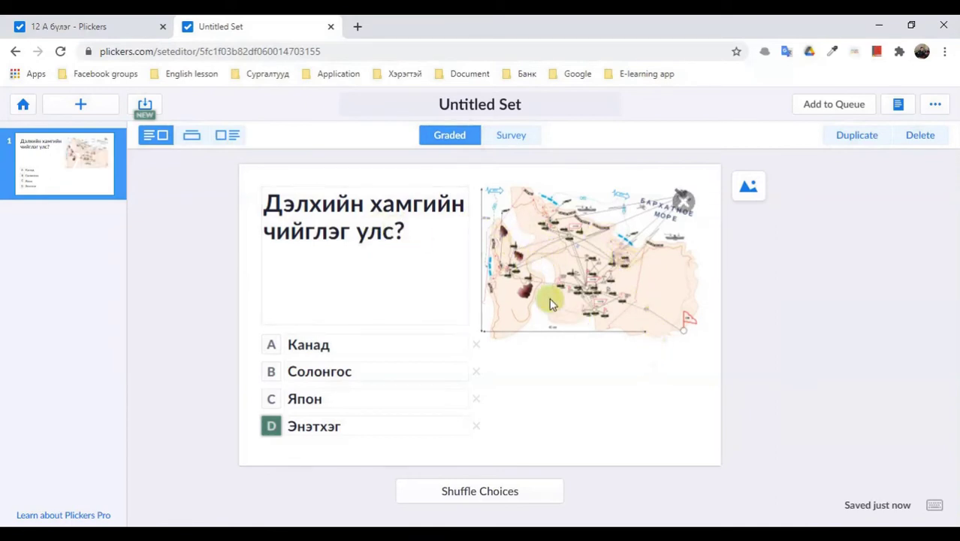
Step: Add a second question to the set with the text "МУ-ын үндсэн хууль хэдэн бүлэгтэй вэ?"
click(81, 107)
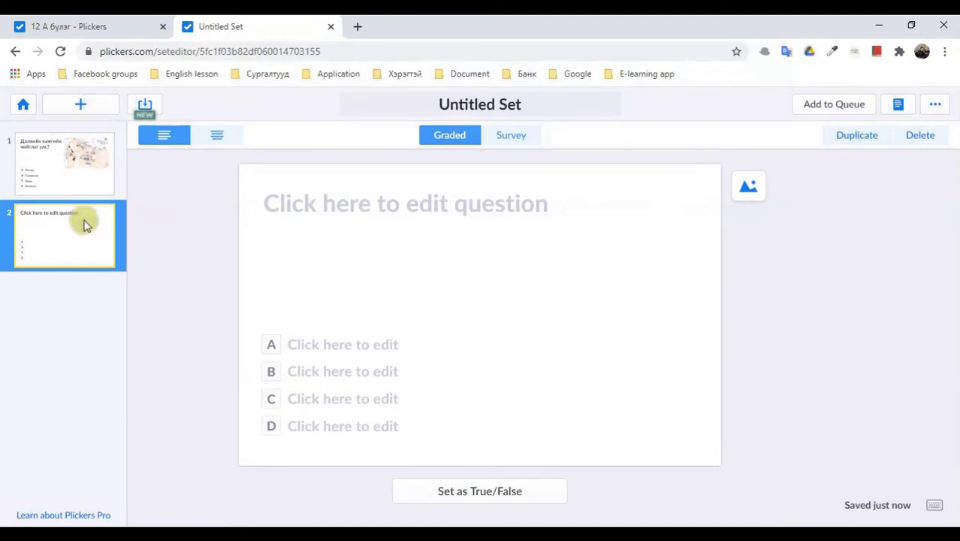
click(336, 214)
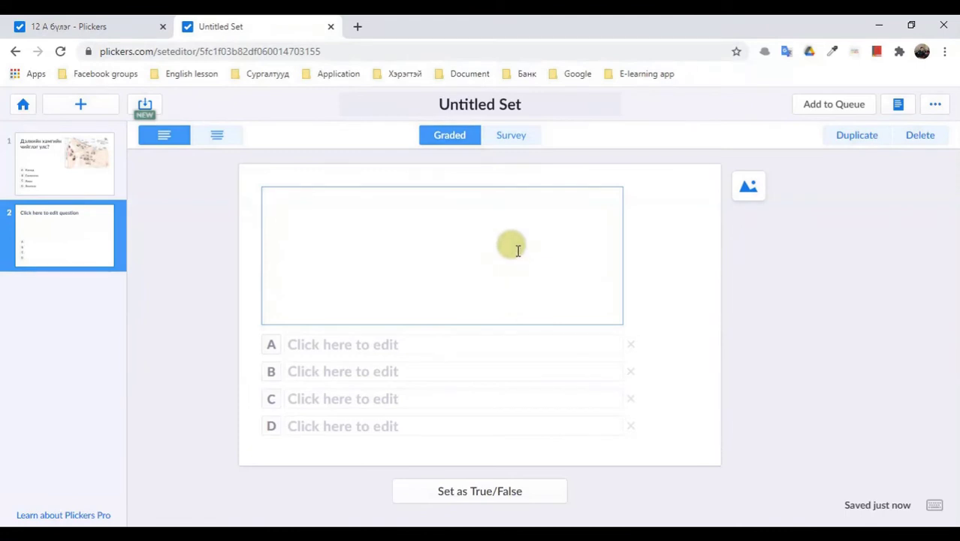
text(M)
text(онгол у)
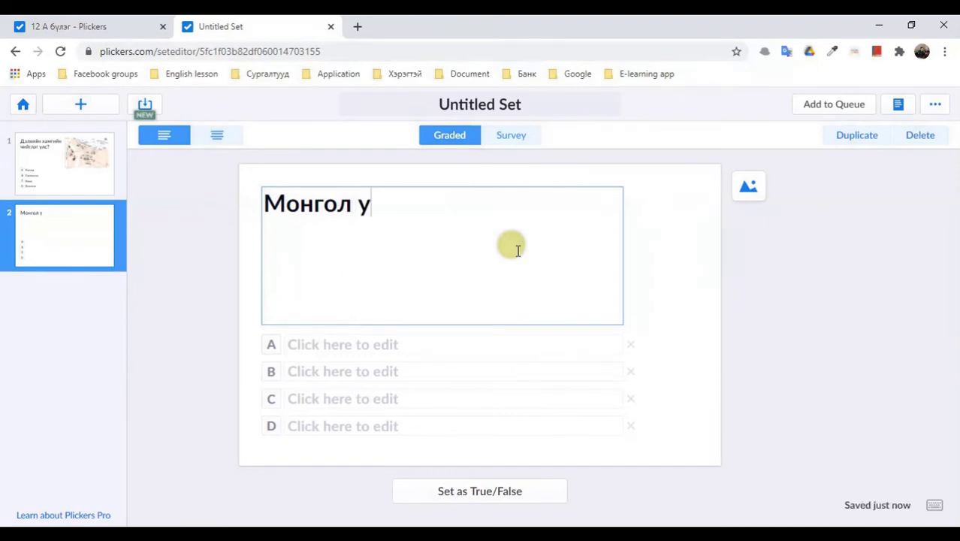
key(BackSpace)
key(BackSpace)
key(BackSpace)
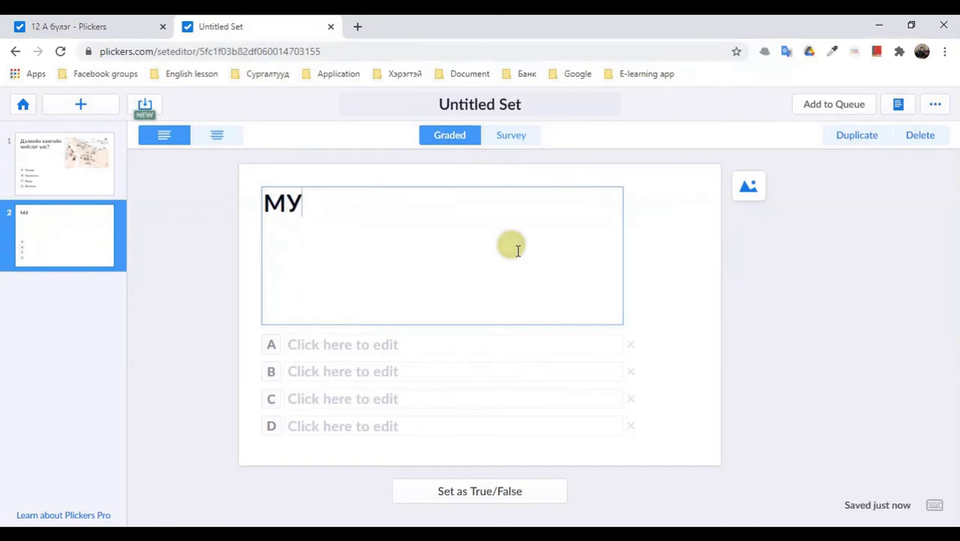
text(ын үн)
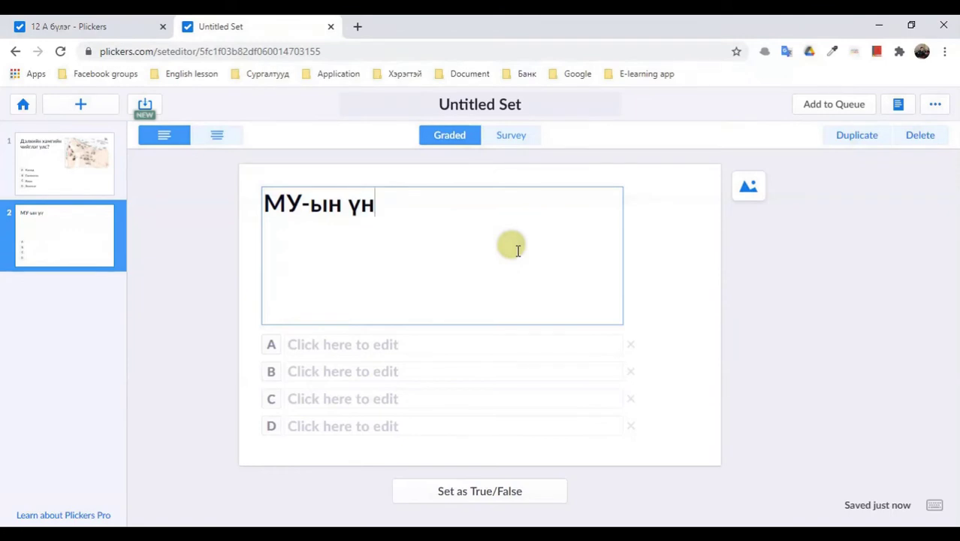
text(дэсэ)
key(BackSpace)
key(BackSpace)
key(BackSpace)
text(сэн )
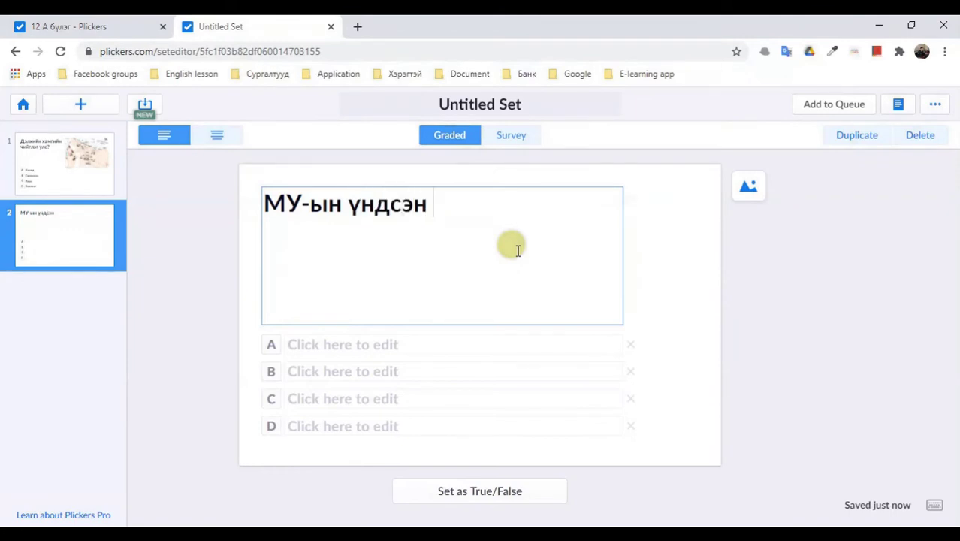
text(хууль)
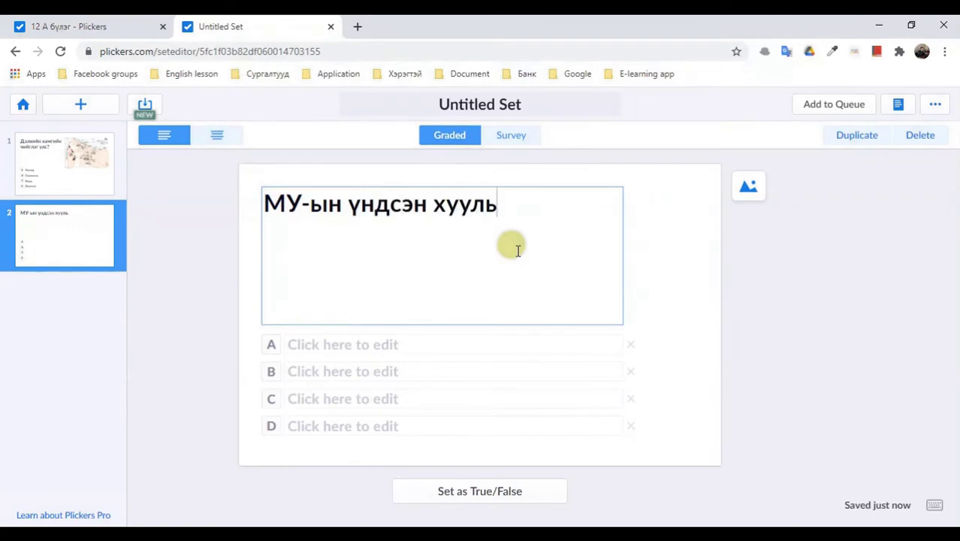
text( хэдэн бү)
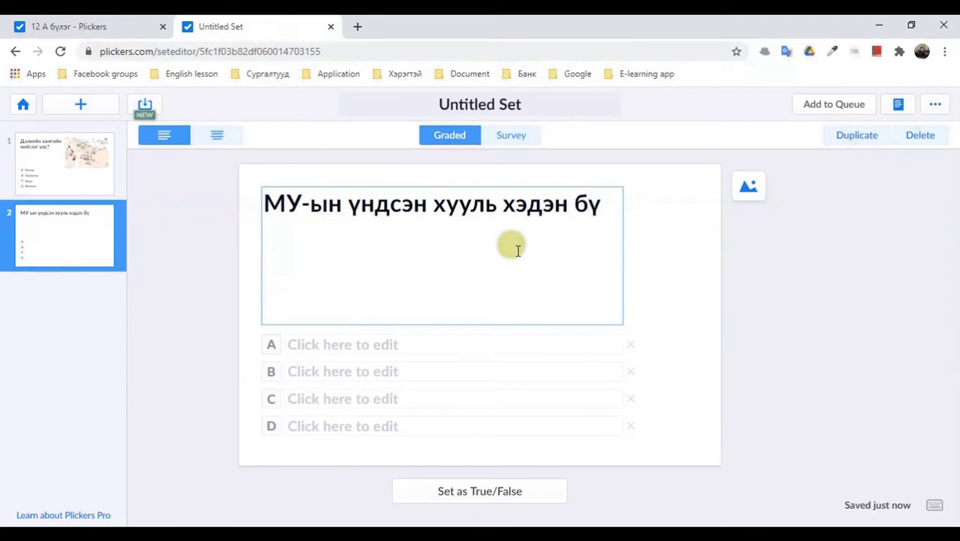
text(лэгтэй в)
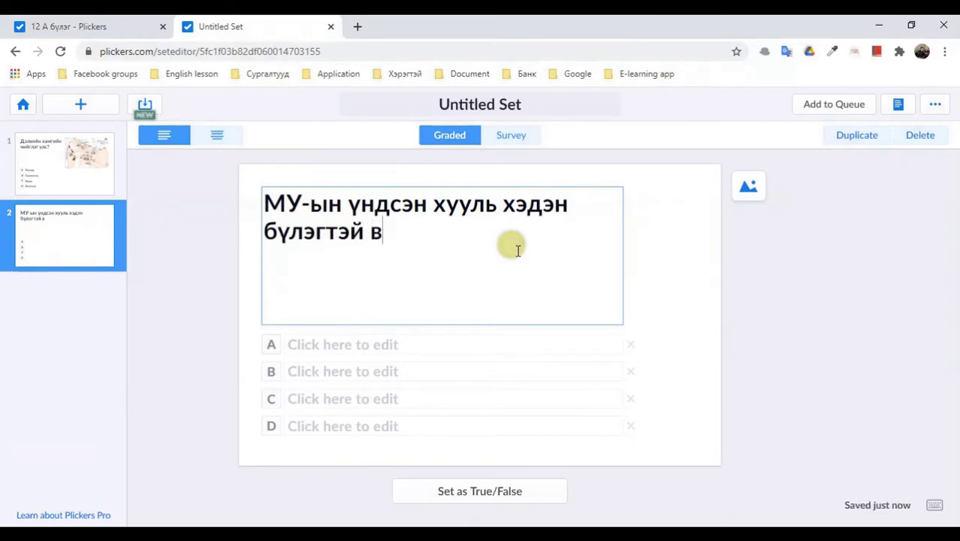
text(э)
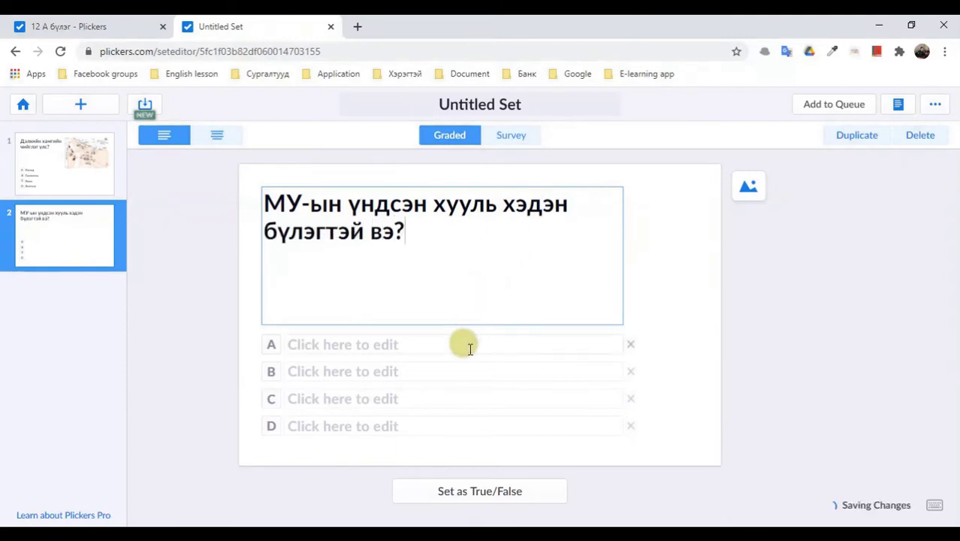
Step: Fill in the second question's answer choices: A "4", B "5", C "6" and D "7"
click(466, 348)
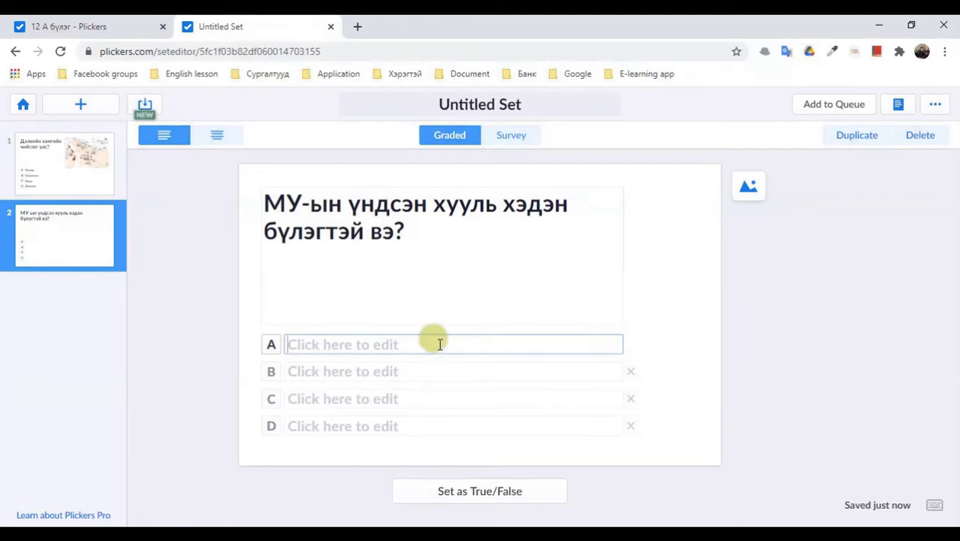
text(4)
click(443, 364)
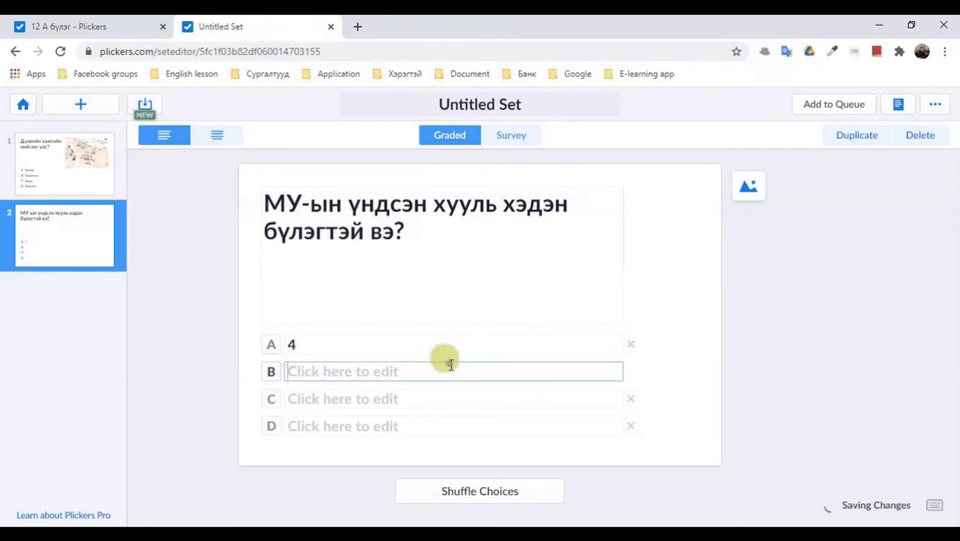
text(5)
click(464, 396)
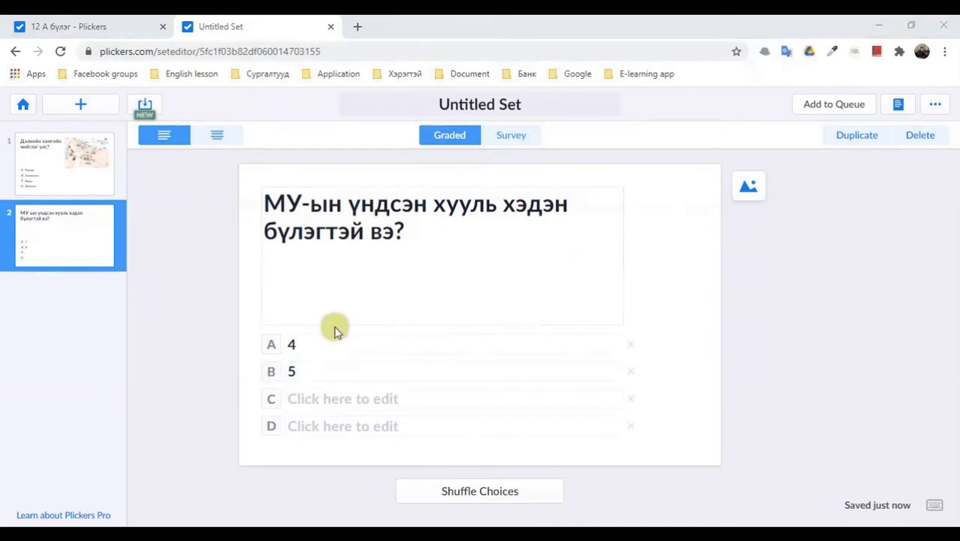
click(323, 395)
text(6)
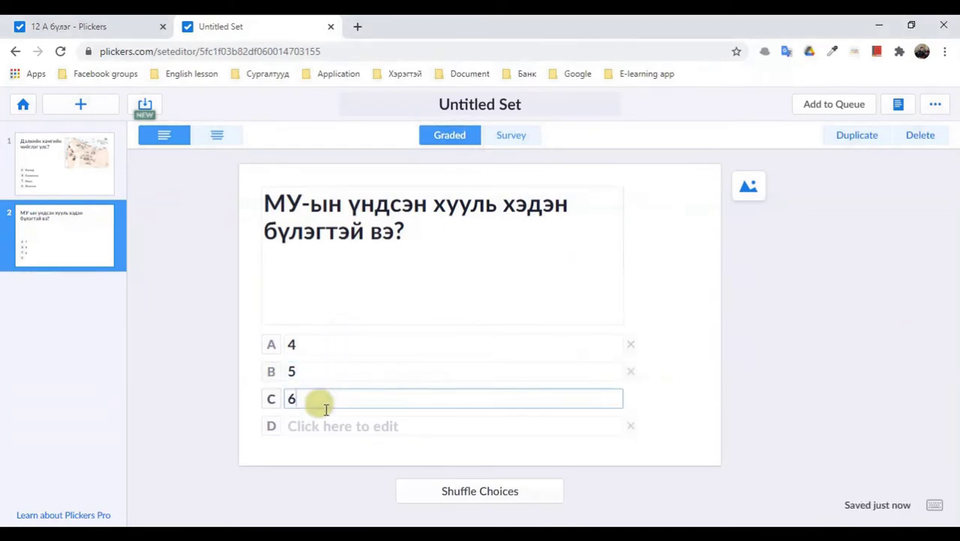
click(326, 422)
text(7)
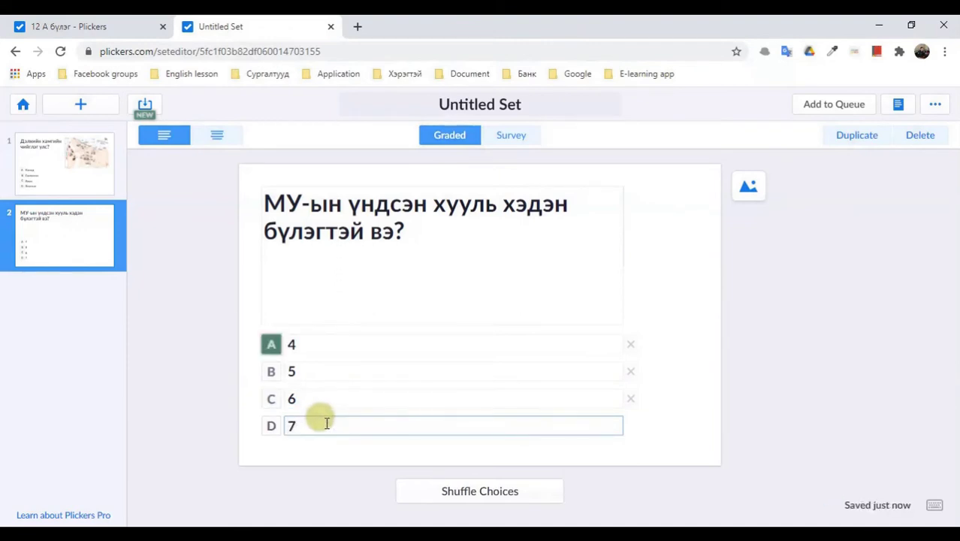
Step: Mark "6" as the second question's correct answer and shuffle its answer choices twice
click(273, 404)
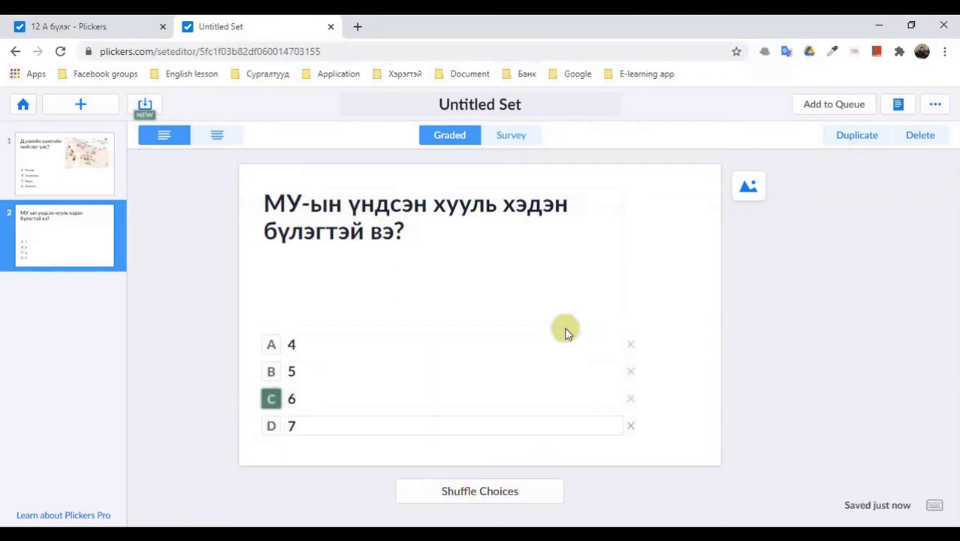
click(432, 493)
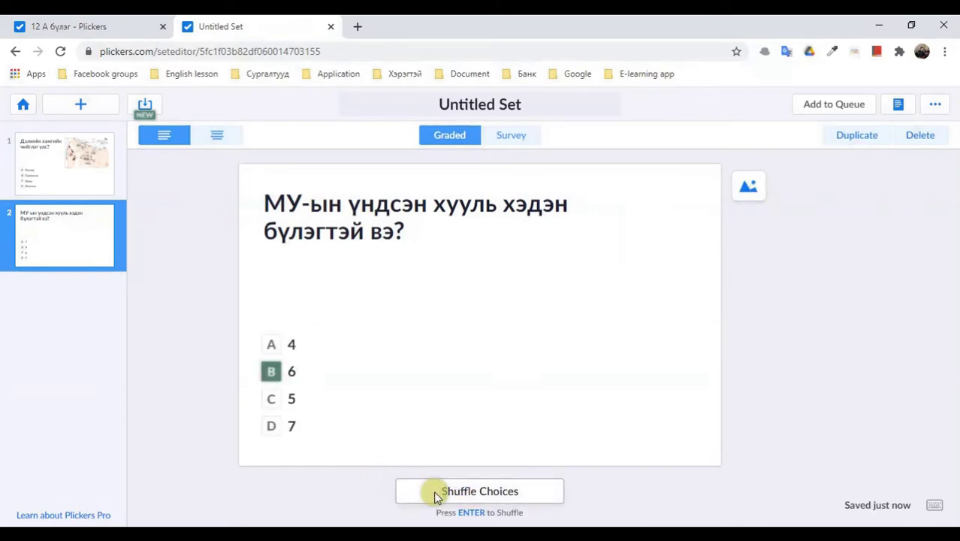
click(451, 492)
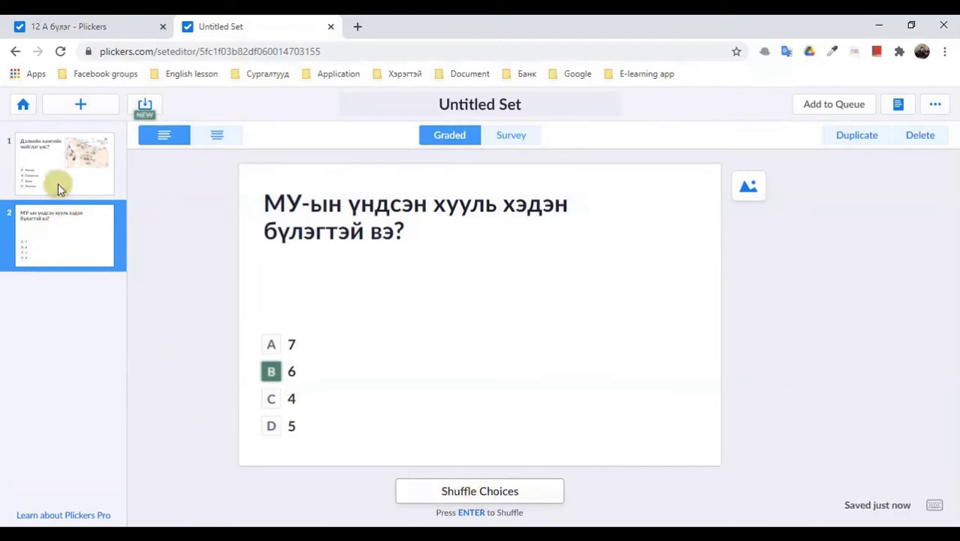
Step: Add a third question to the set with the text "МУ-ын төв цэг хаана байдаг вэ?"
click(81, 104)
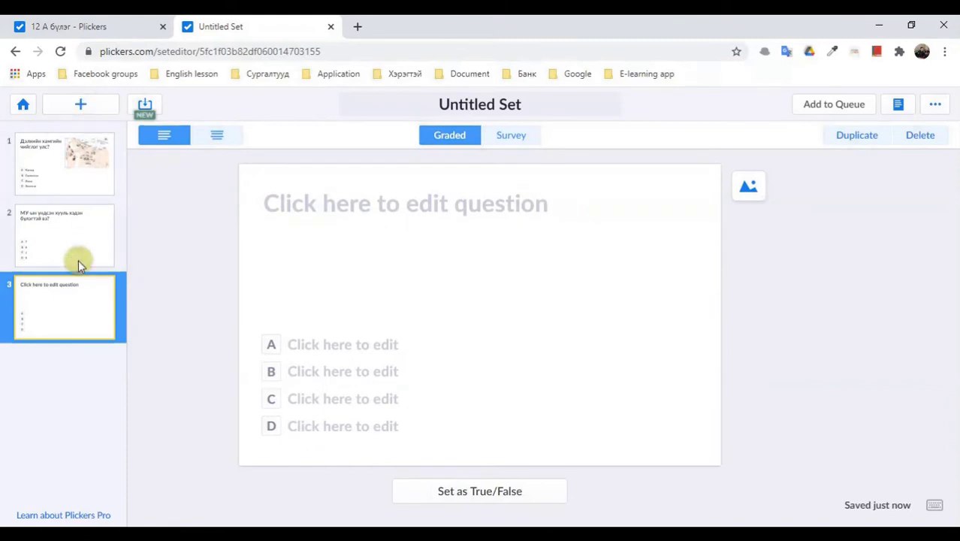
click(297, 224)
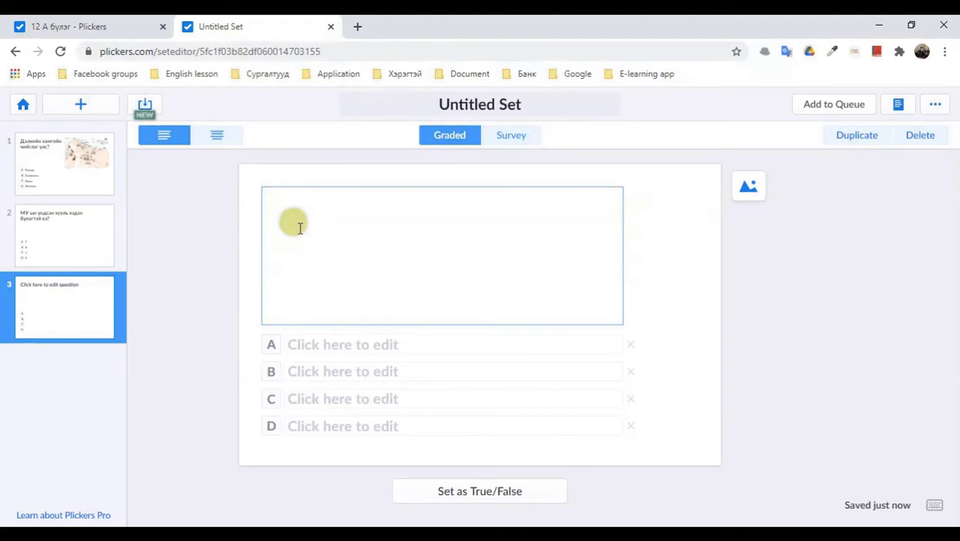
text(МУ)
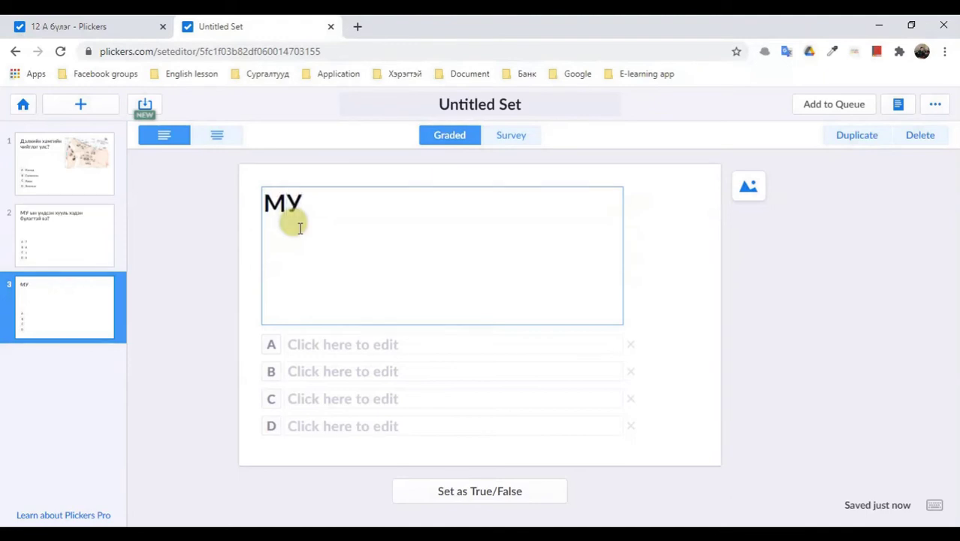
text(-ын төв)
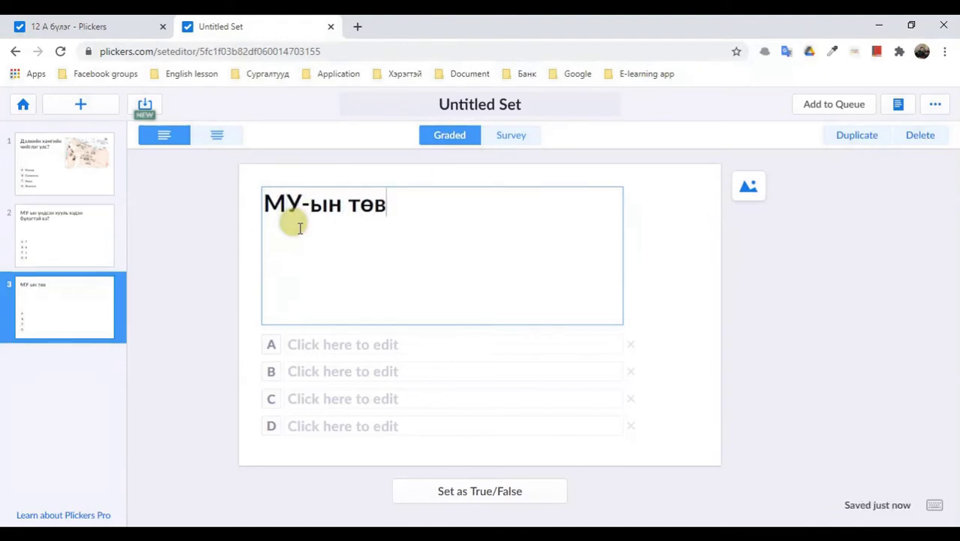
text( цэг хаа)
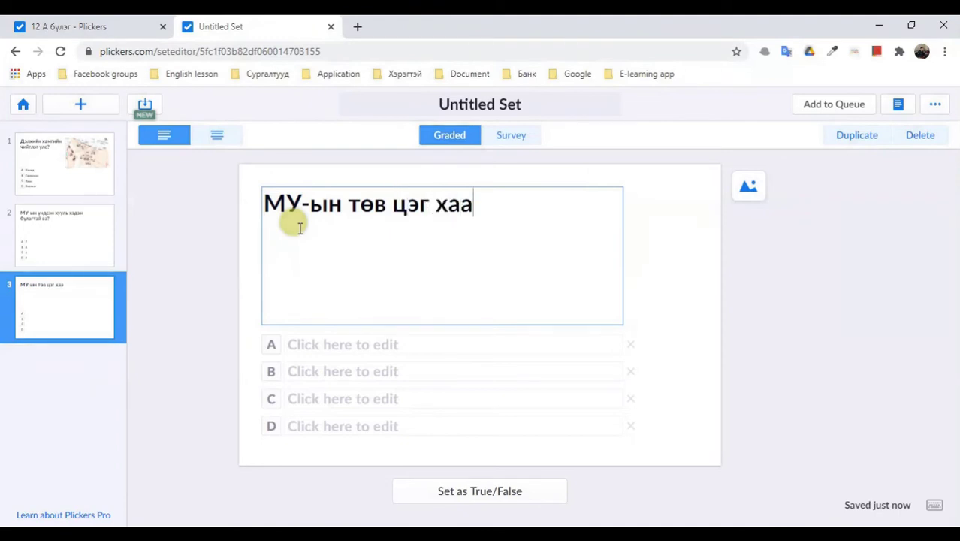
text(на байдаг вэ?)
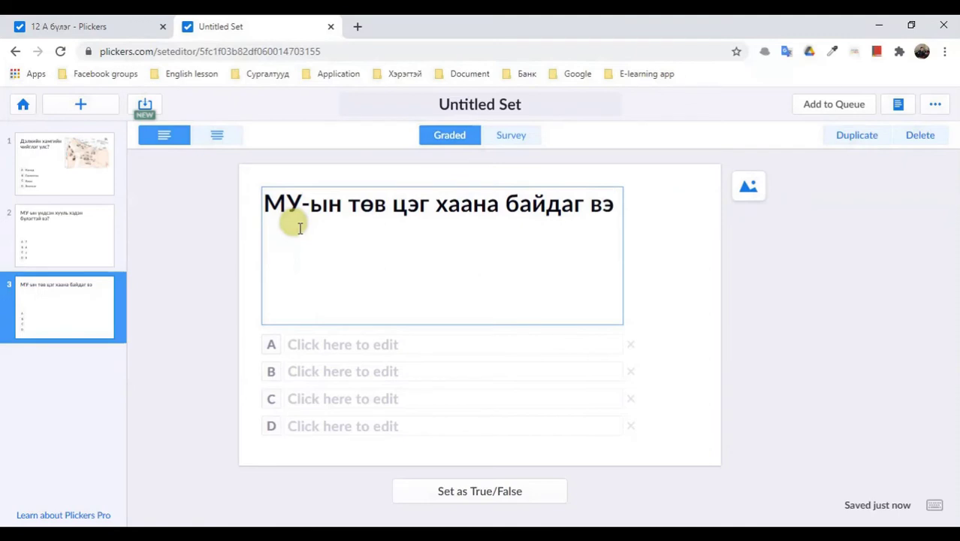
Step: Fill in the third question's first two answer choices: A "Архангай" and B "Төв аймаг"
click(330, 338)
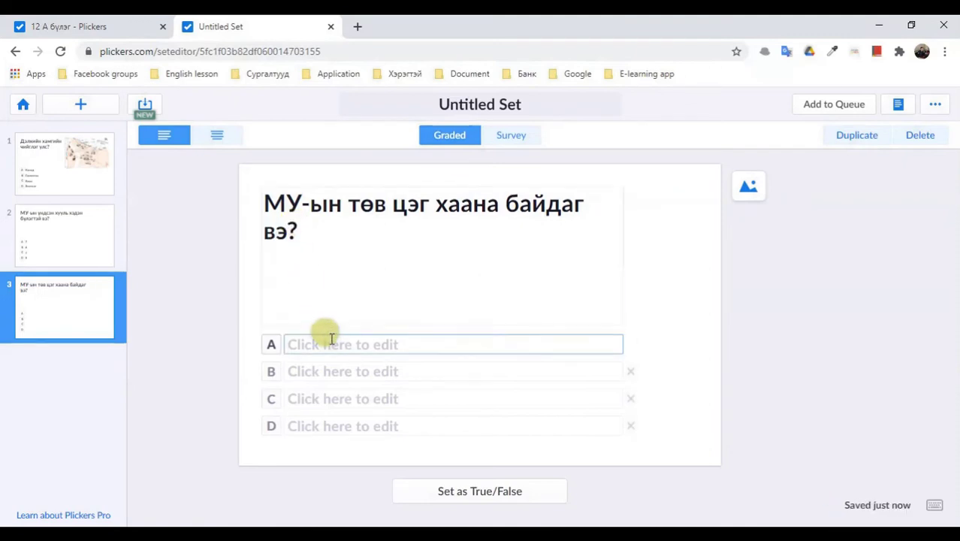
text(Ap)
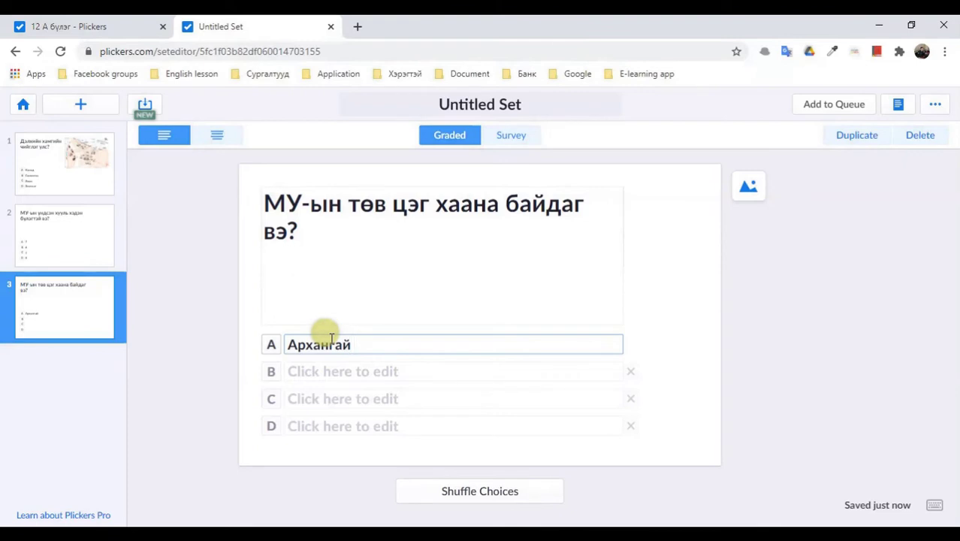
click(364, 373)
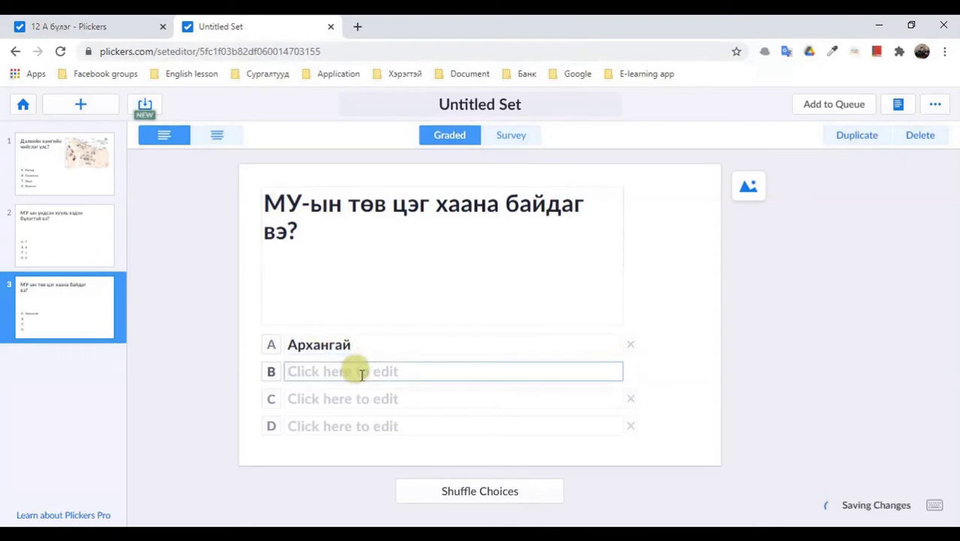
text(Т)
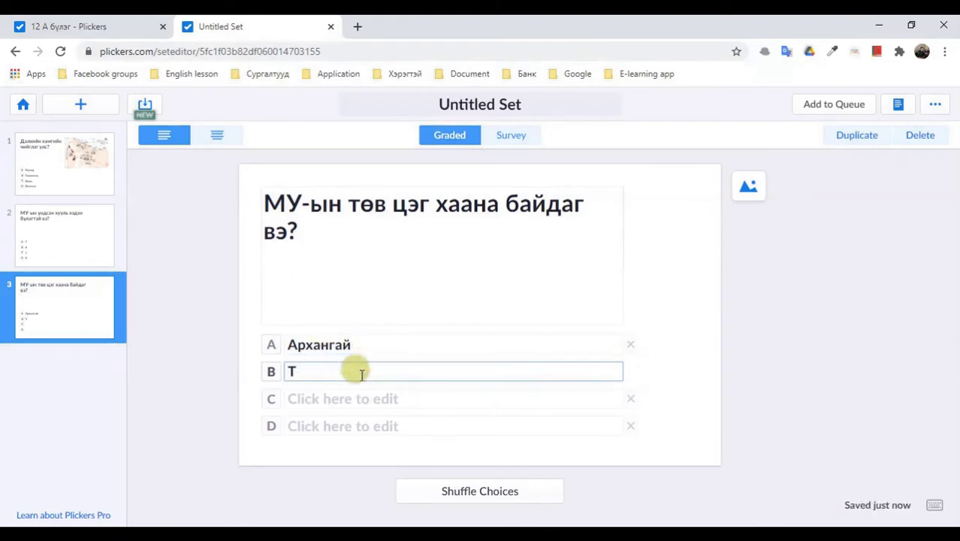
text(а)
key(BackSpace)
text(өв б)
key(BackSpace)
text(аймаг)
Step: Fill in choices C "Улаанбаатар" and D "Өвөрхангай" for the third question, and mark "Өвөрхангай" as correct
click(360, 398)
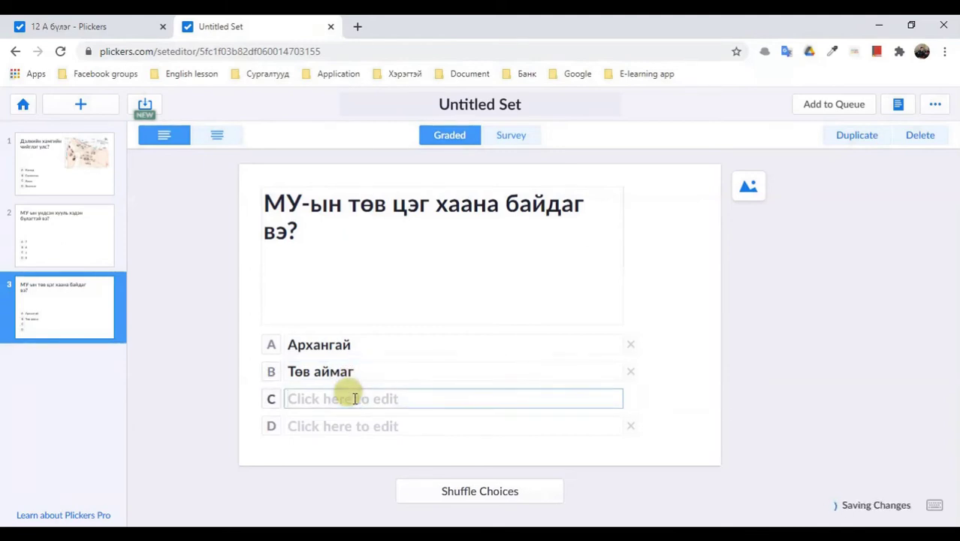
text(Ула)
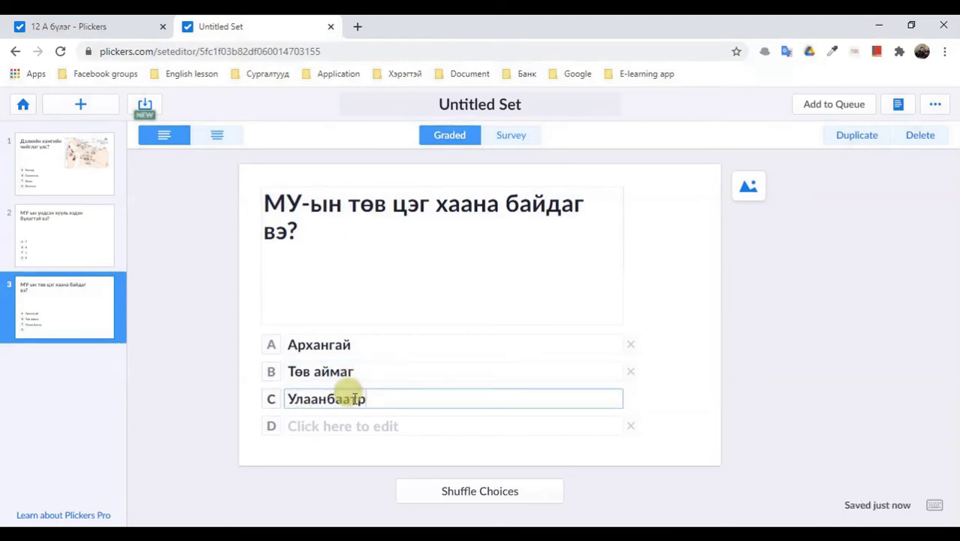
text(анбаатар)
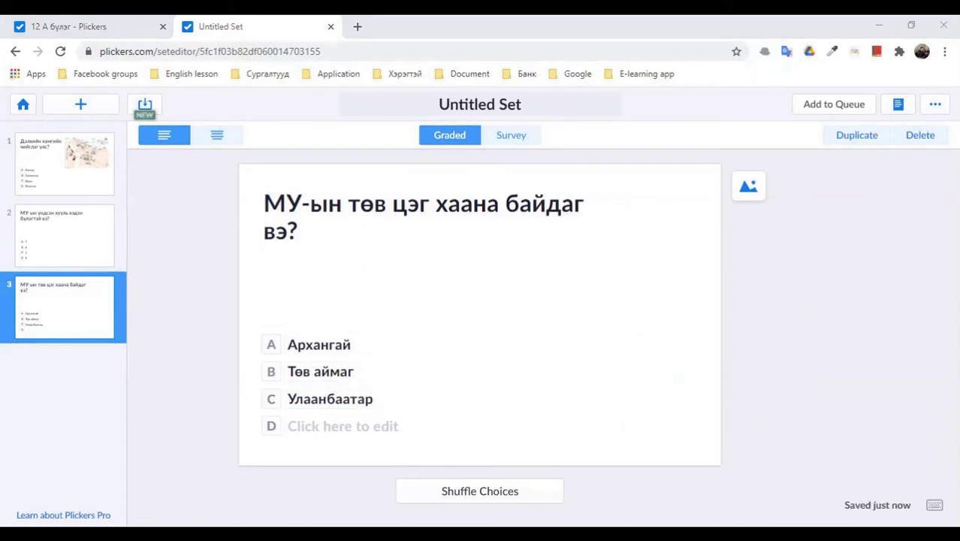
click(354, 426)
text(өрхангай)
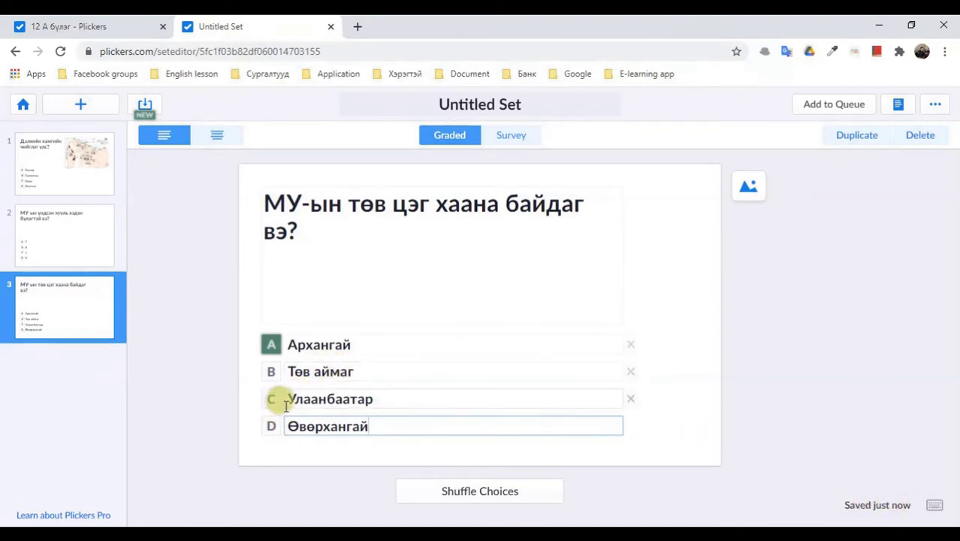
click(270, 427)
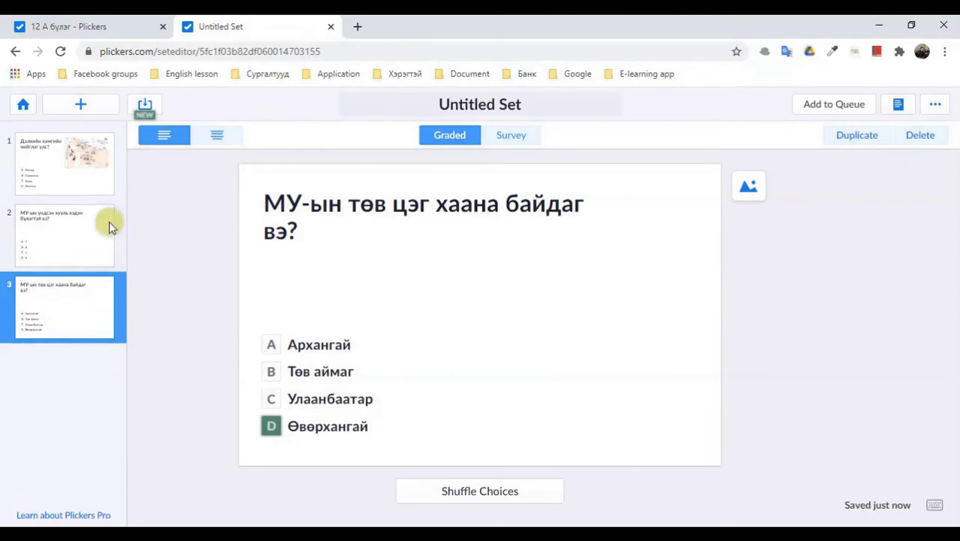
Step: Title the question set "Сонирхолтой асуултууд"
click(436, 103)
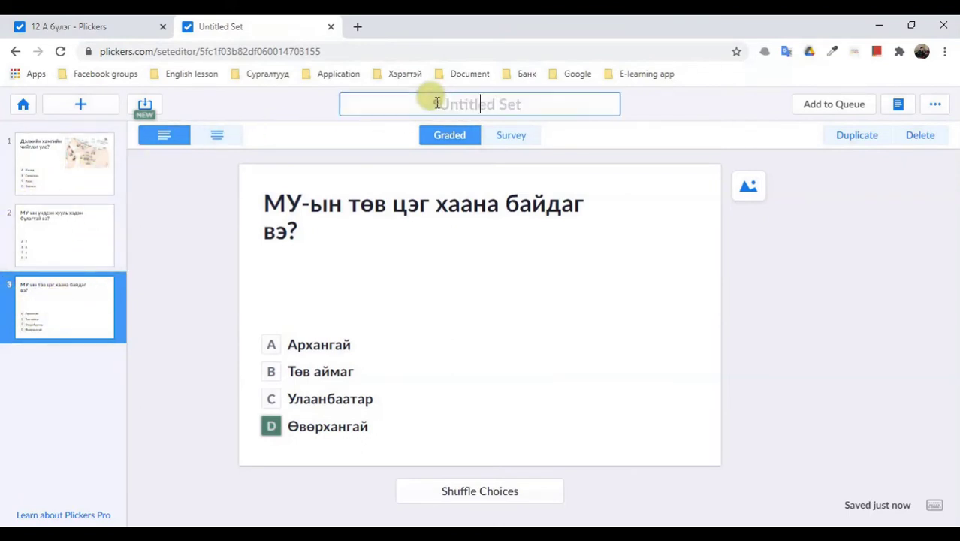
text(Co)
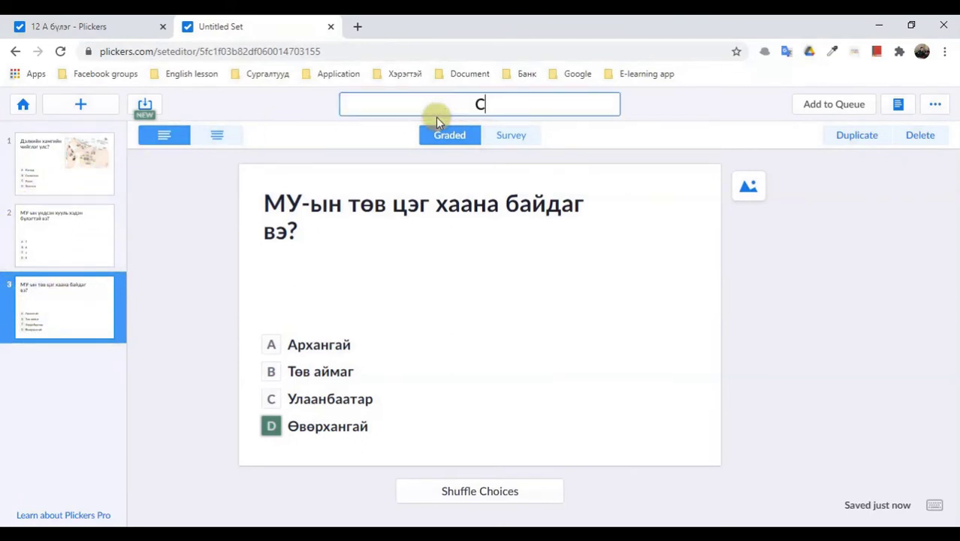
text(но)
key(BackSpace)
text(ирхолт)
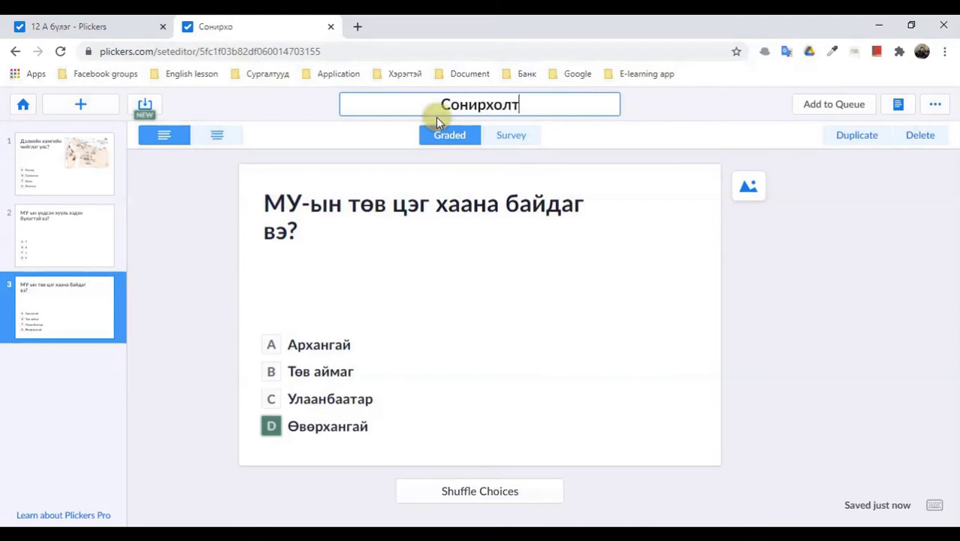
text(ой асуу)
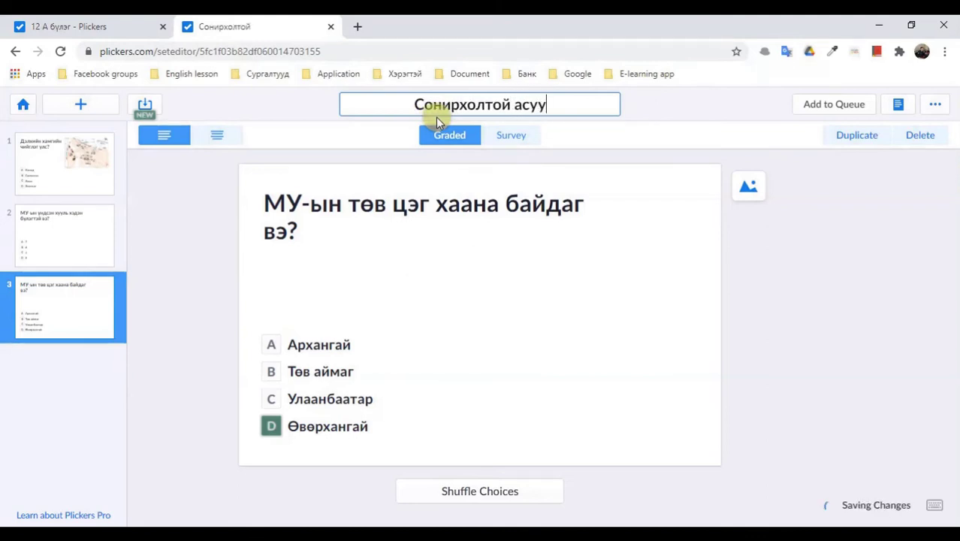
text(лтууд)
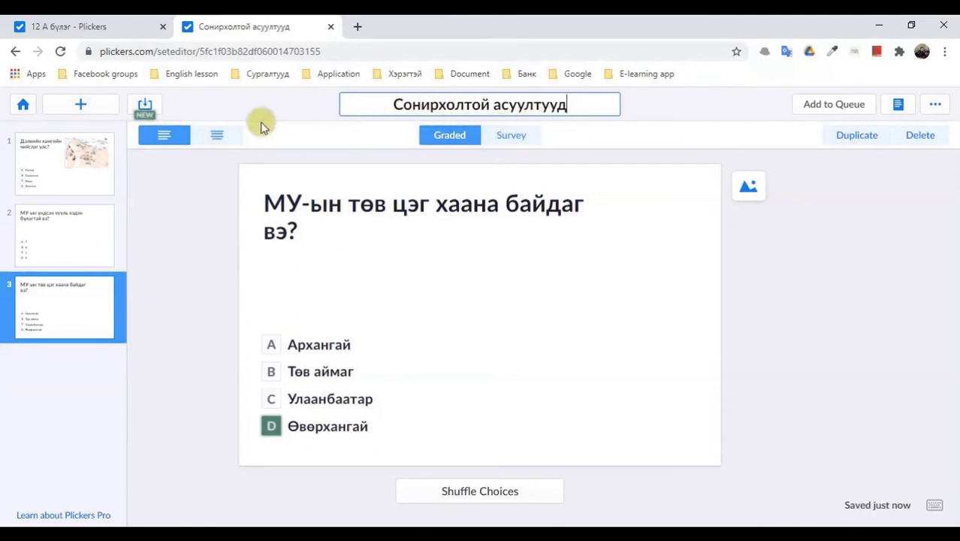
Step: Add the set "Сонирхолтой асуултууд" to the queue of class "12 А бүлэг" and start playing it live
click(23, 109)
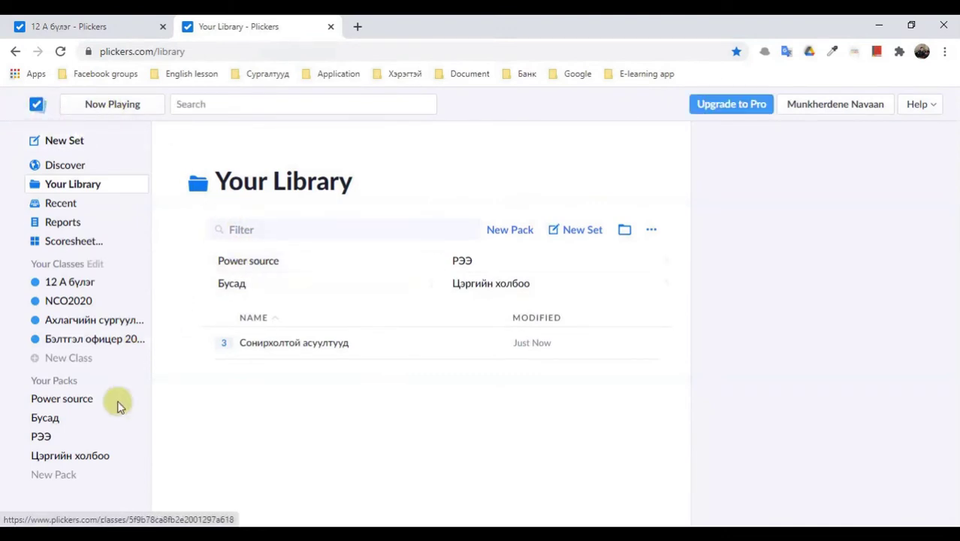
click(60, 288)
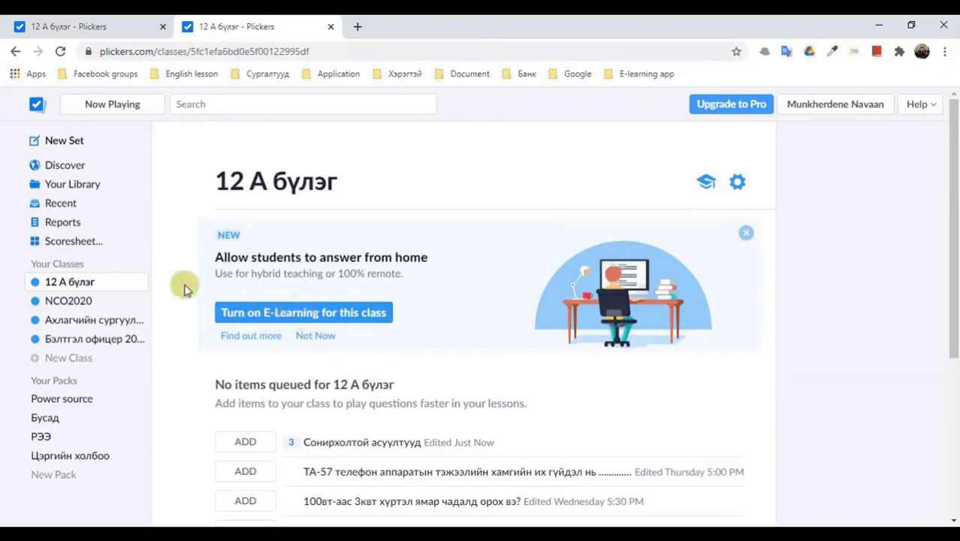
scroll(371, 322, down, 3)
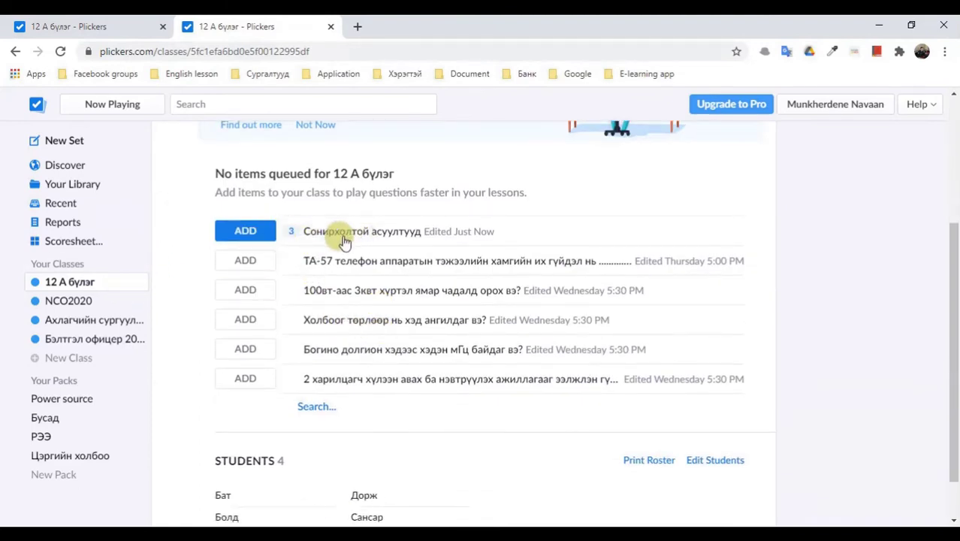
click(263, 235)
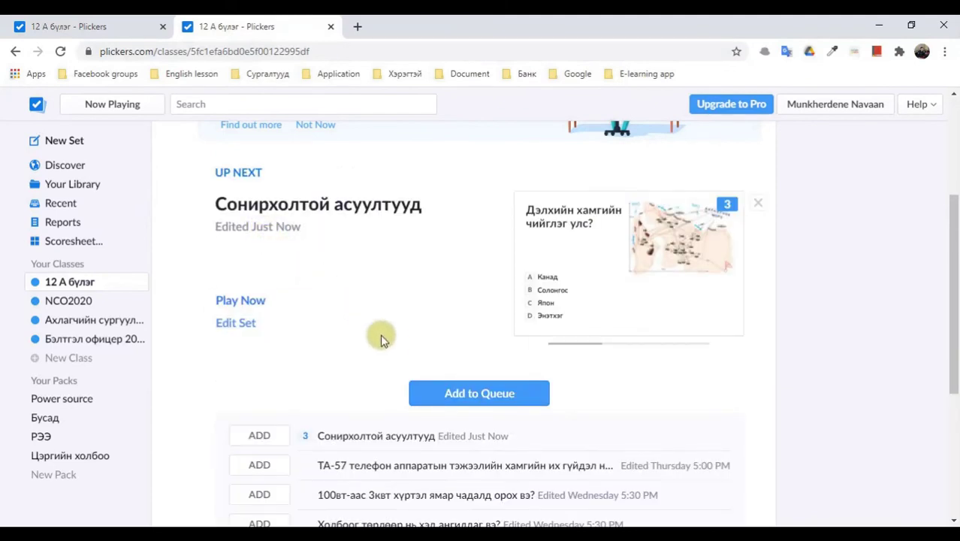
click(237, 300)
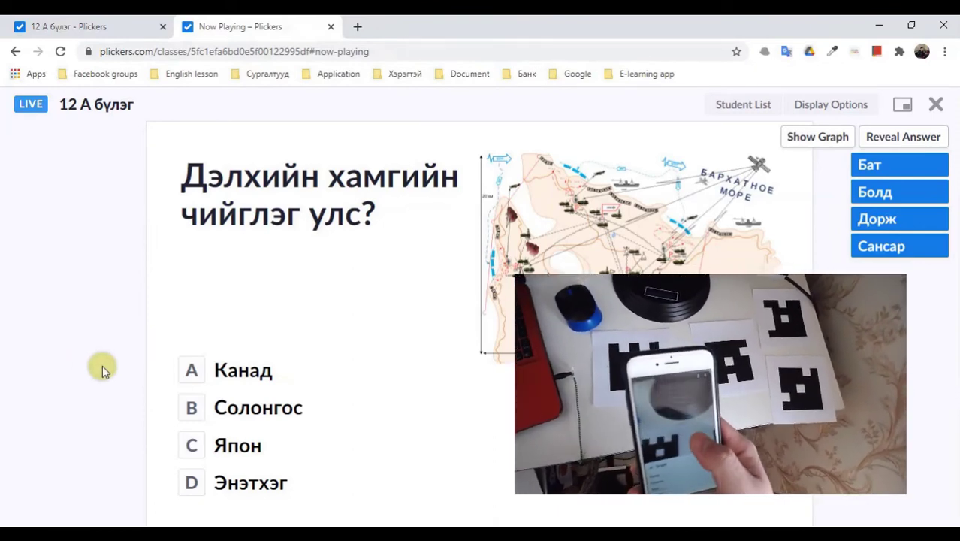
Step: Show the response graph for the first question and reveal its correct answer
click(836, 139)
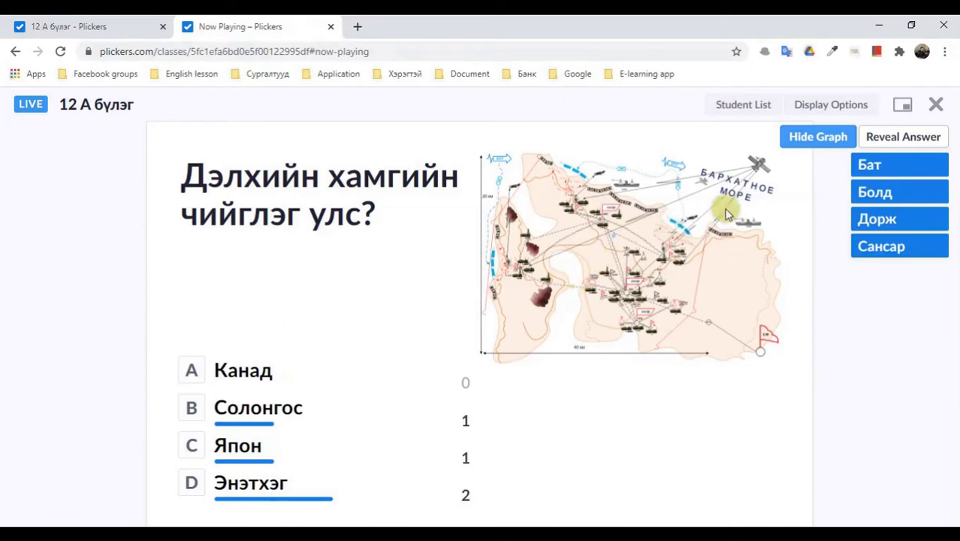
click(886, 140)
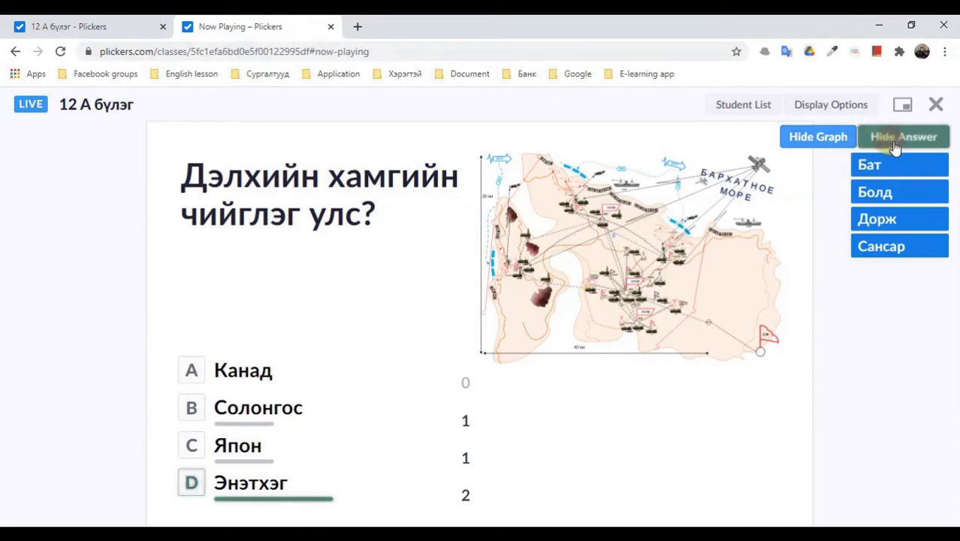
click(894, 143)
click(894, 142)
Step: Show the individual responses in the student list, and replace them with the student card numbers
click(839, 110)
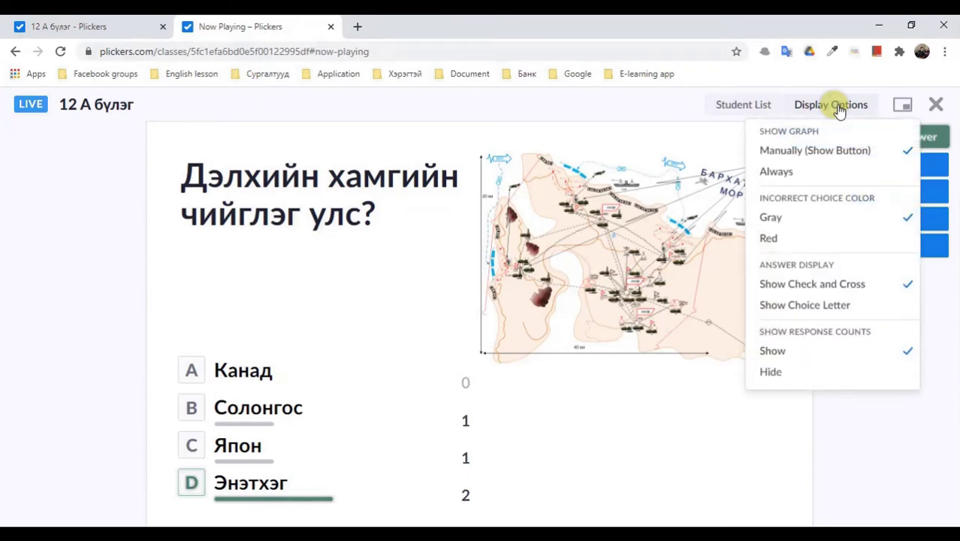
click(823, 165)
click(743, 109)
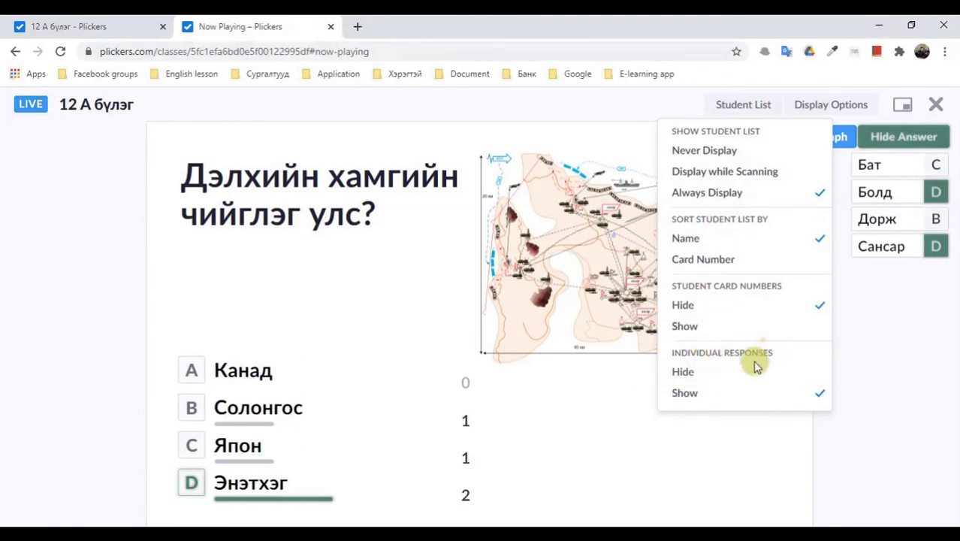
click(718, 394)
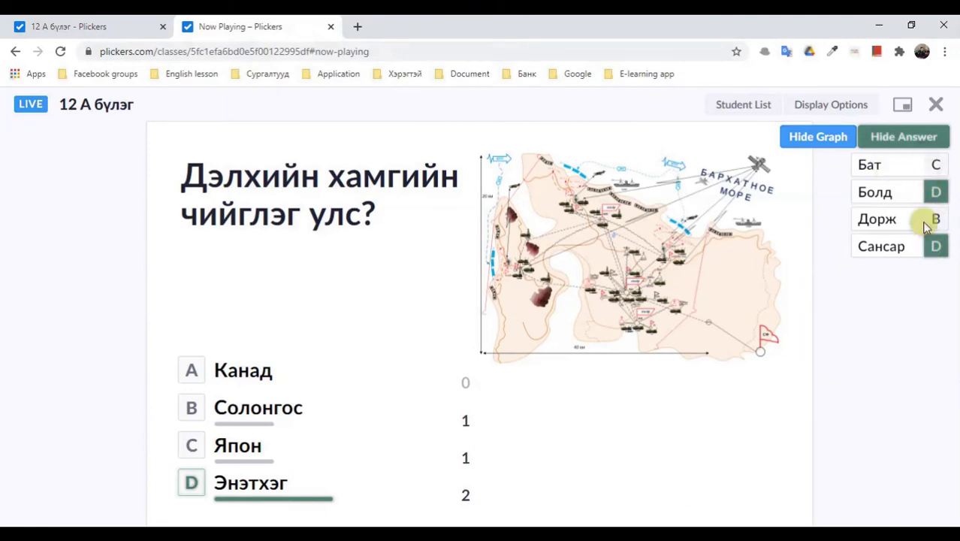
mouse_move(864, 145)
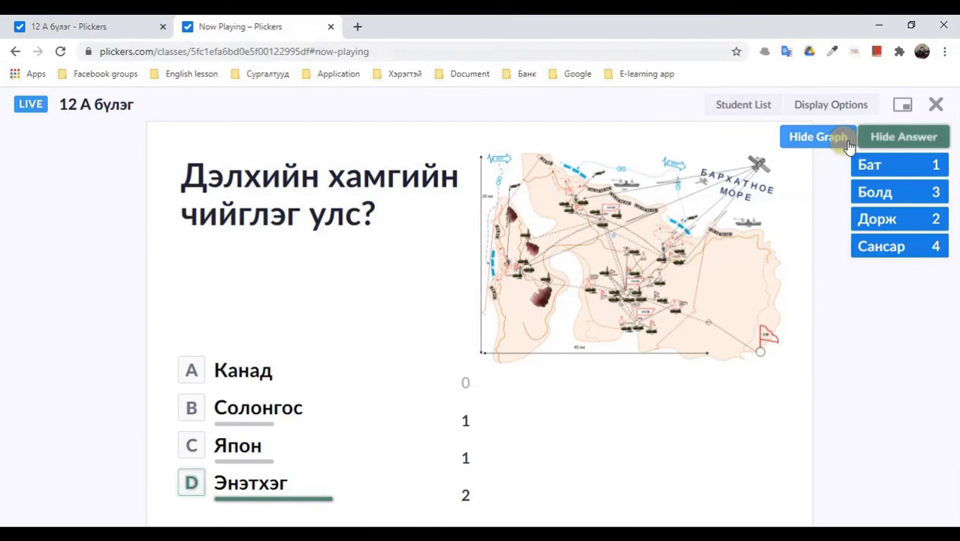
Step: Advance to the second question and display its response graph with the correct answer revealed
key(Right)
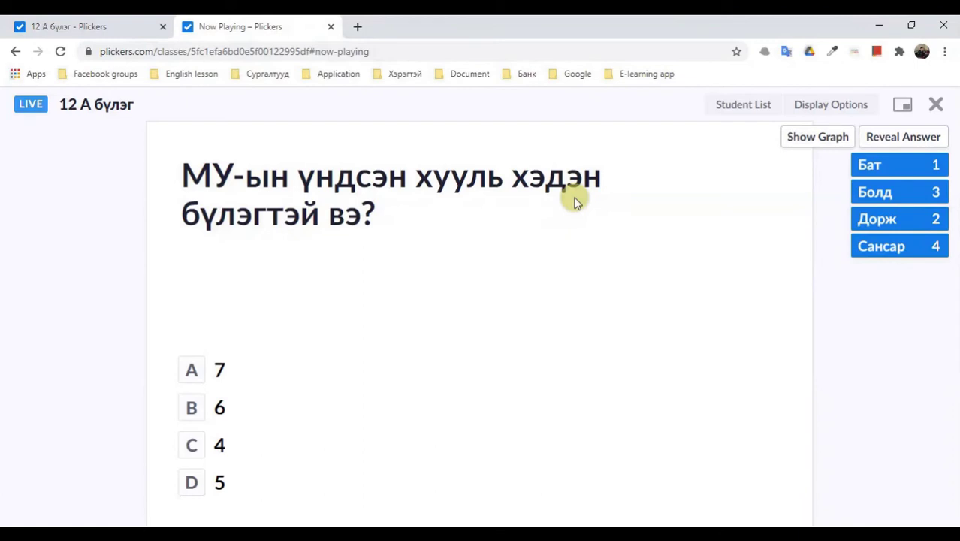
click(800, 139)
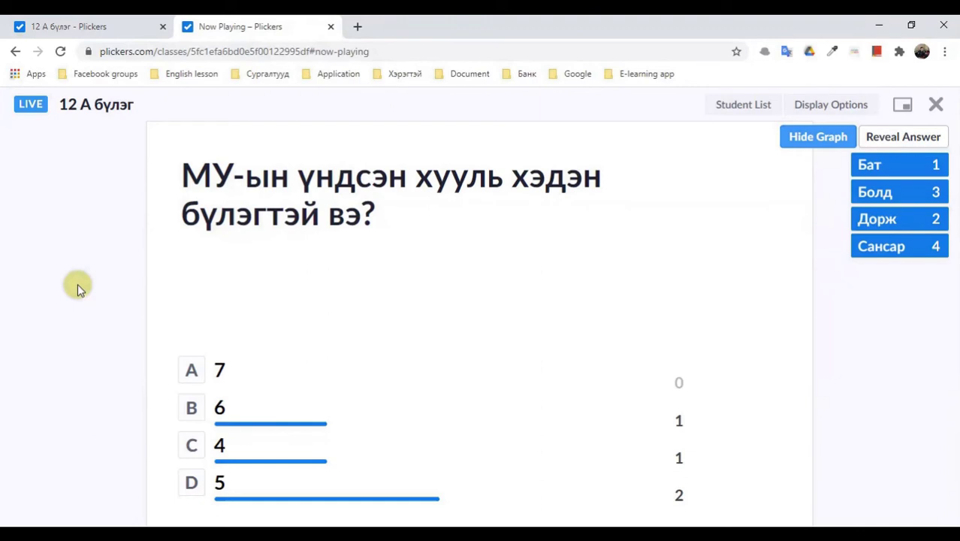
click(886, 142)
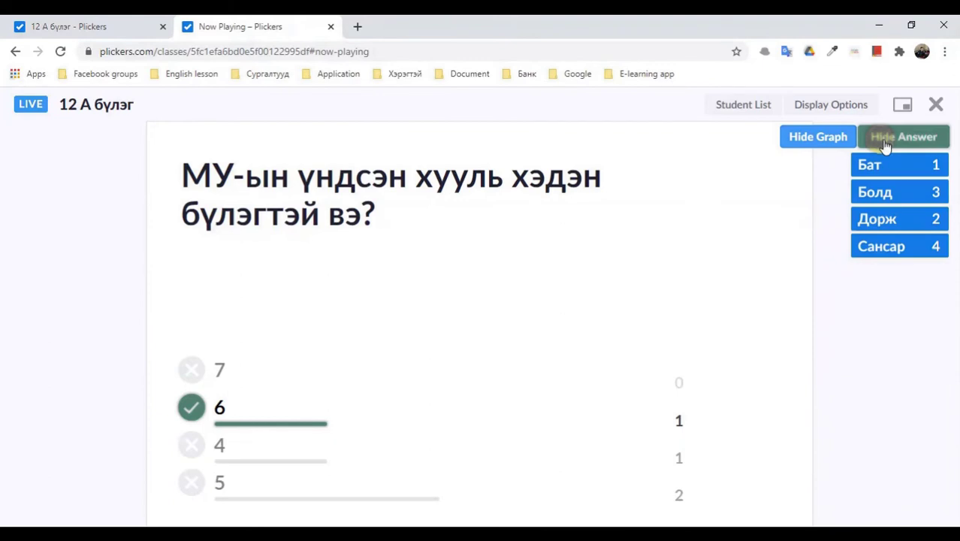
click(887, 140)
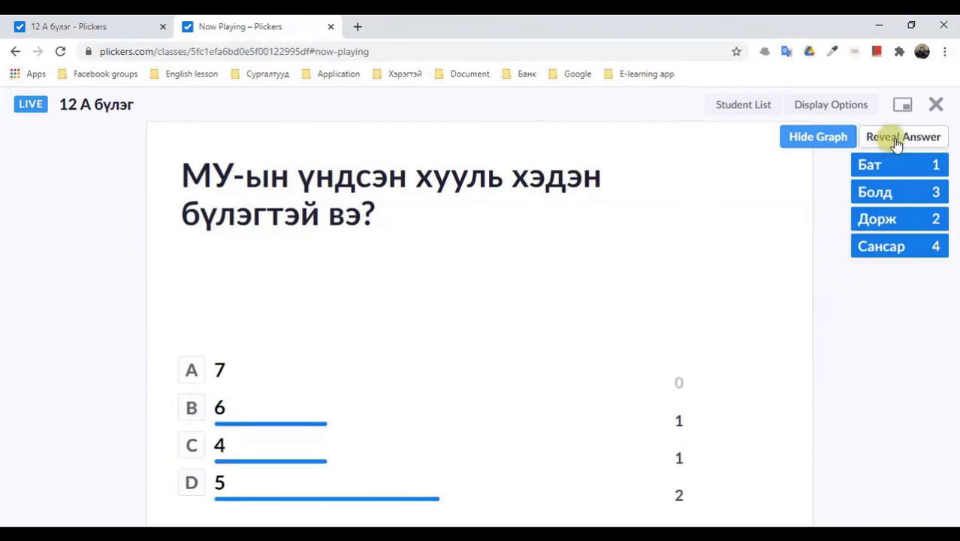
click(896, 142)
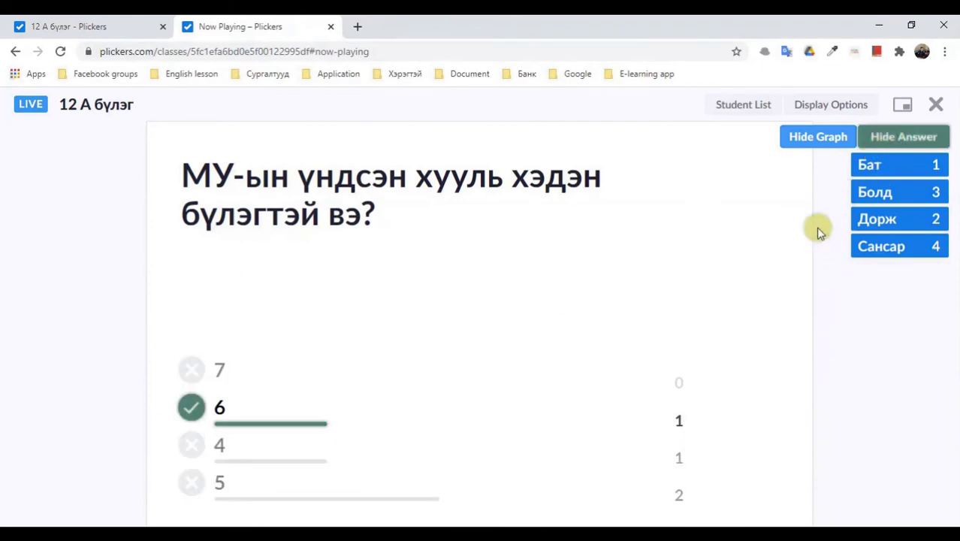
Step: Show the students' individual responses to the second question in the student list, and hide them again
mouse_move(681, 338)
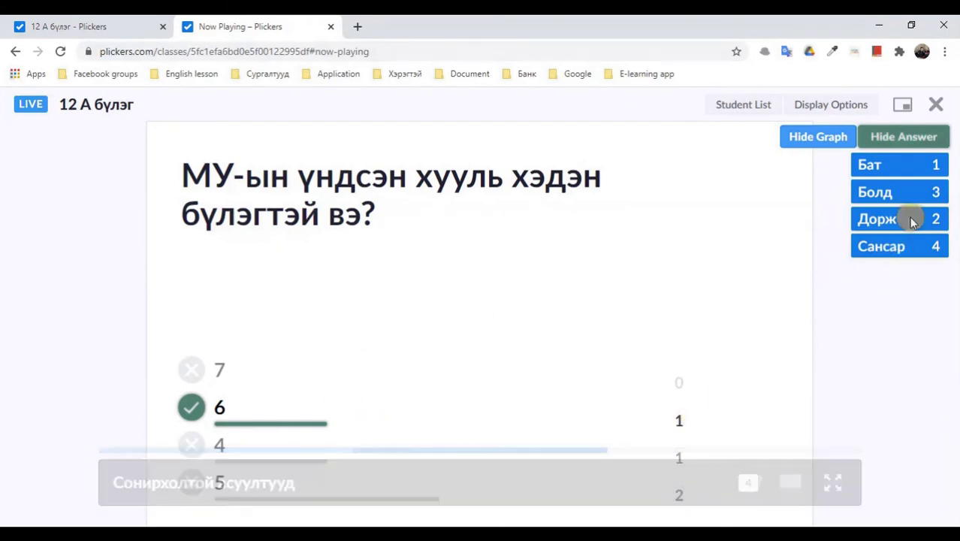
click(748, 109)
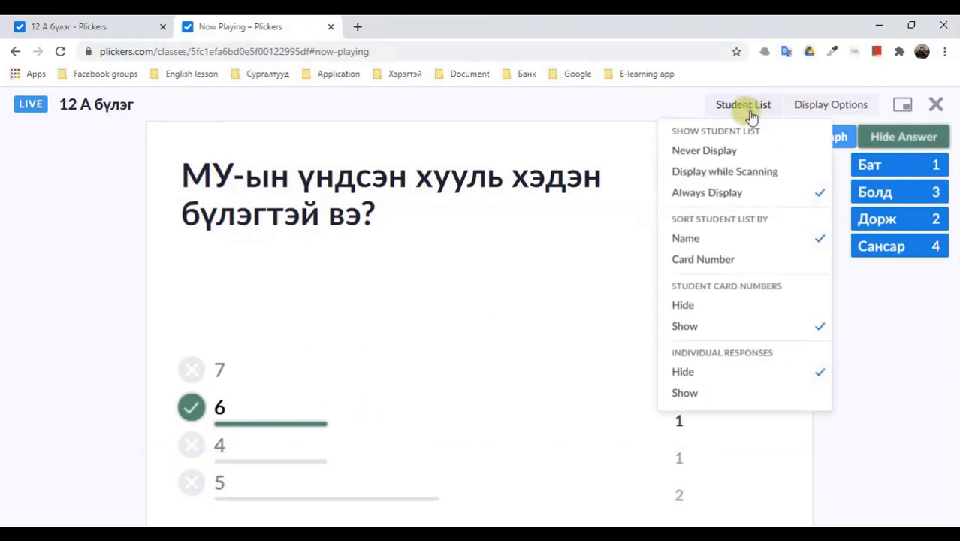
click(704, 400)
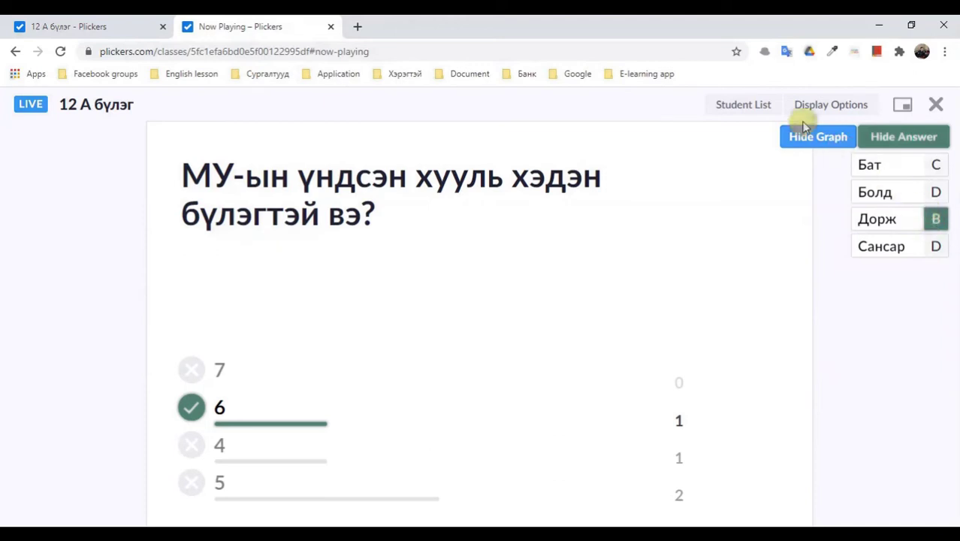
click(759, 104)
click(723, 371)
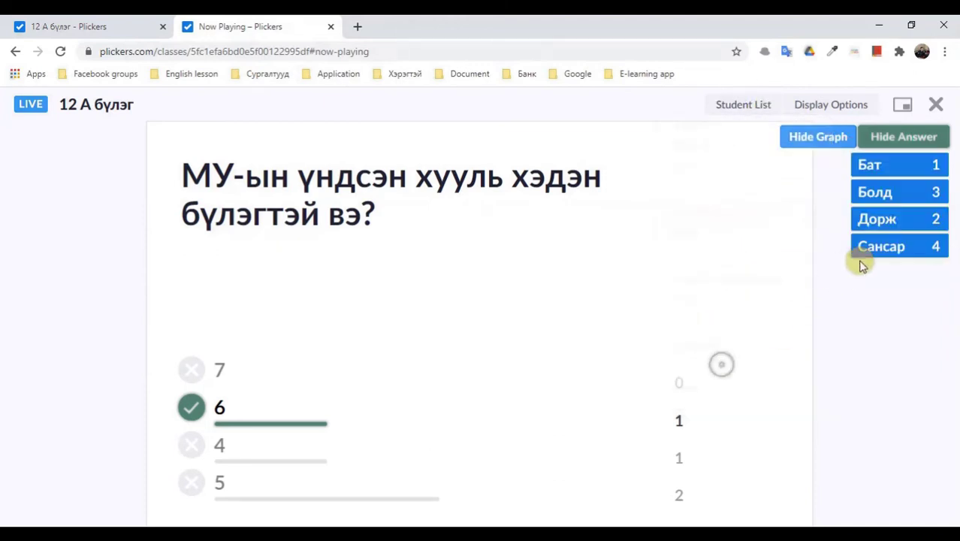
Step: Advance to the third question, display its response graph and reveal the correct answer
key(Right)
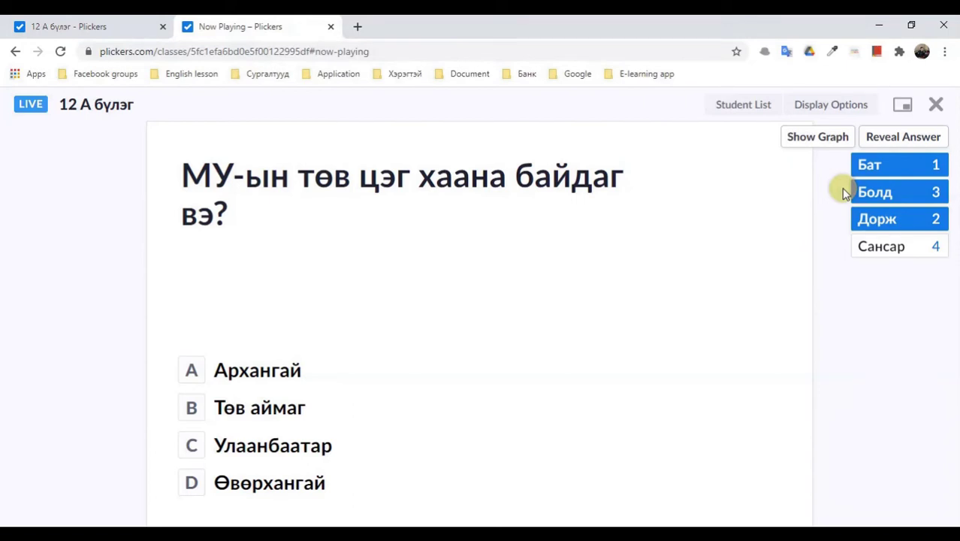
click(832, 141)
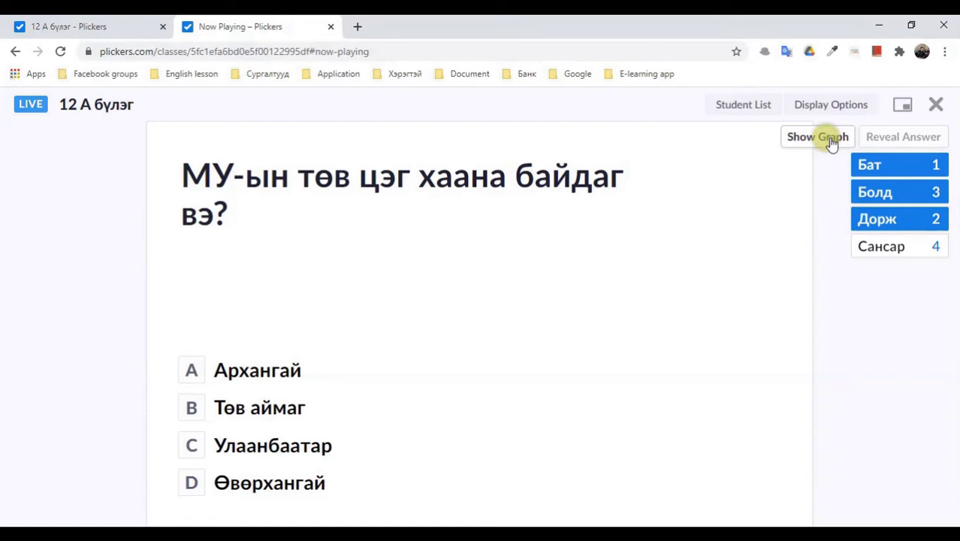
click(832, 141)
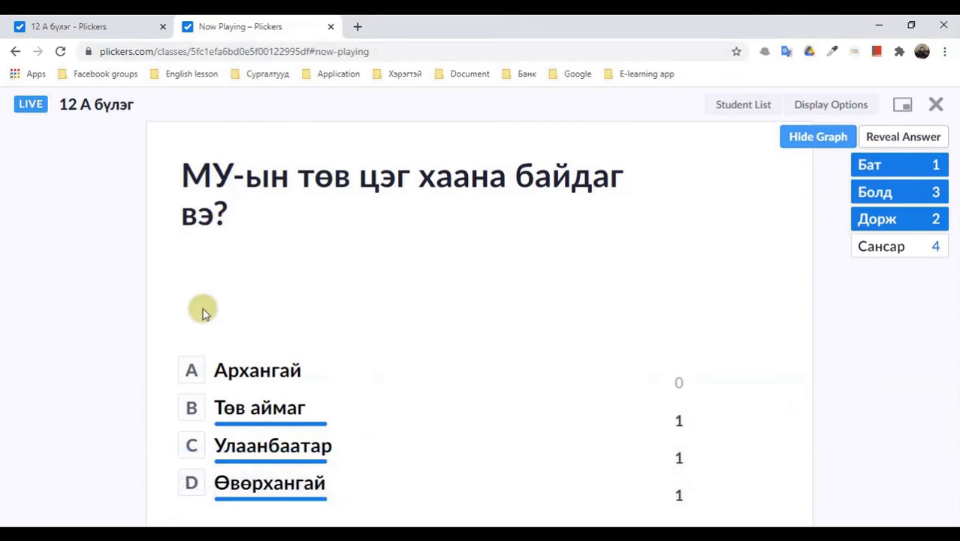
click(896, 140)
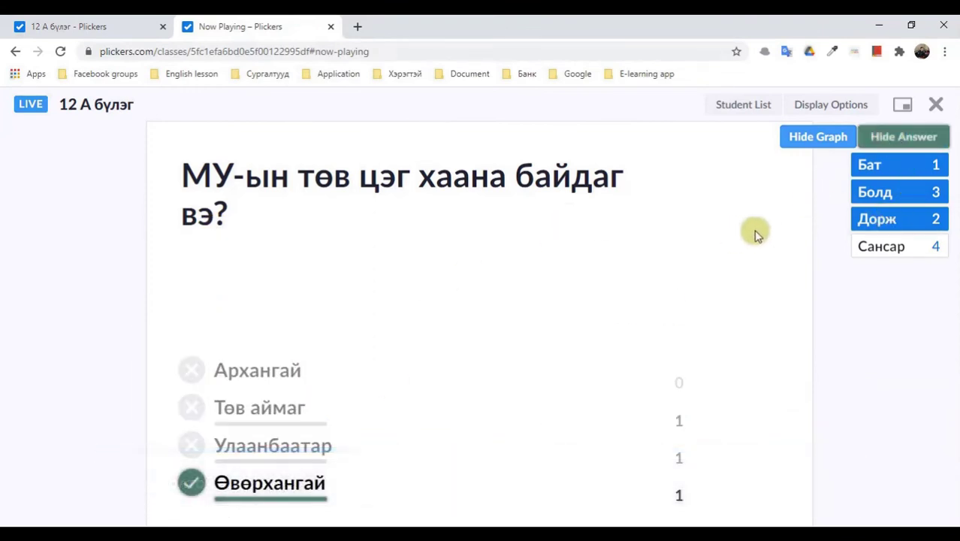
Step: Show the students' individual responses to the third question in the student list, and hide the correct answer
click(744, 109)
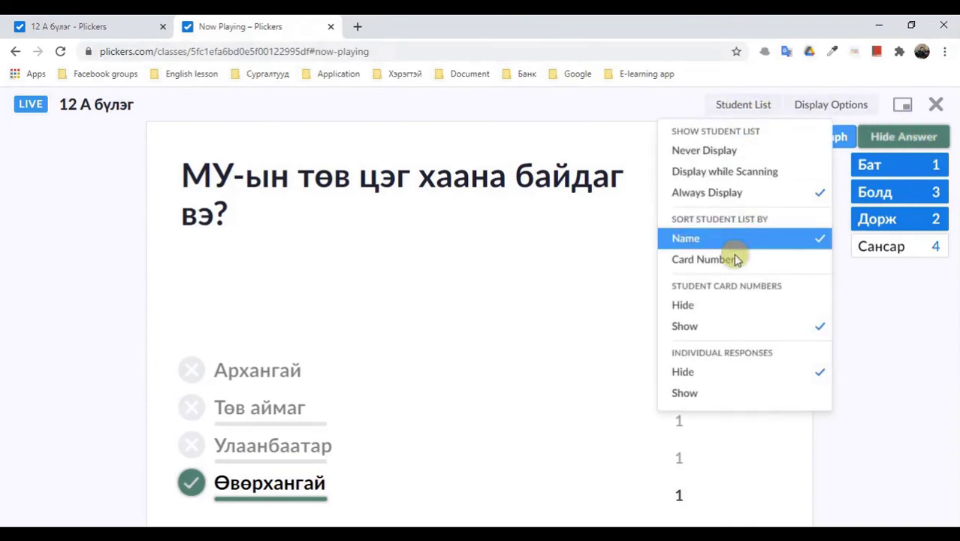
click(703, 391)
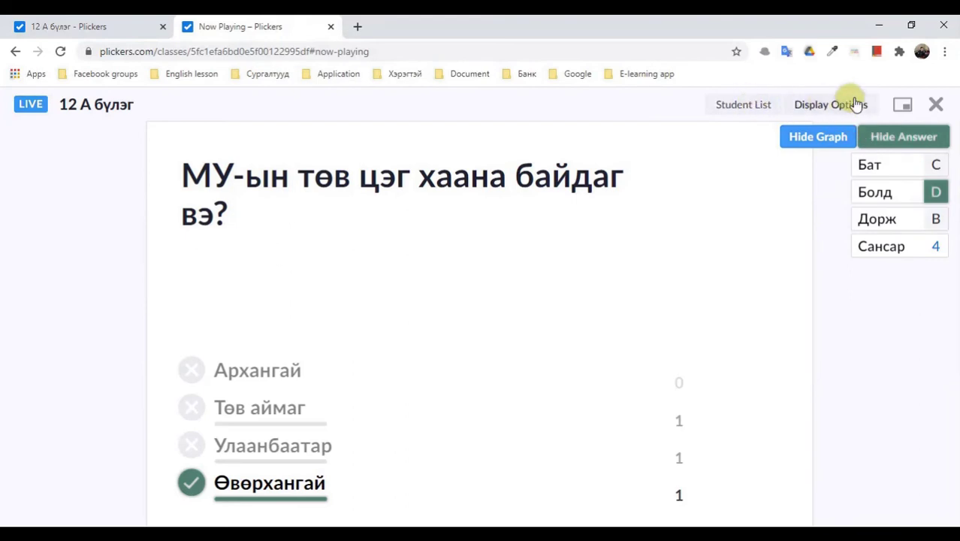
click(894, 143)
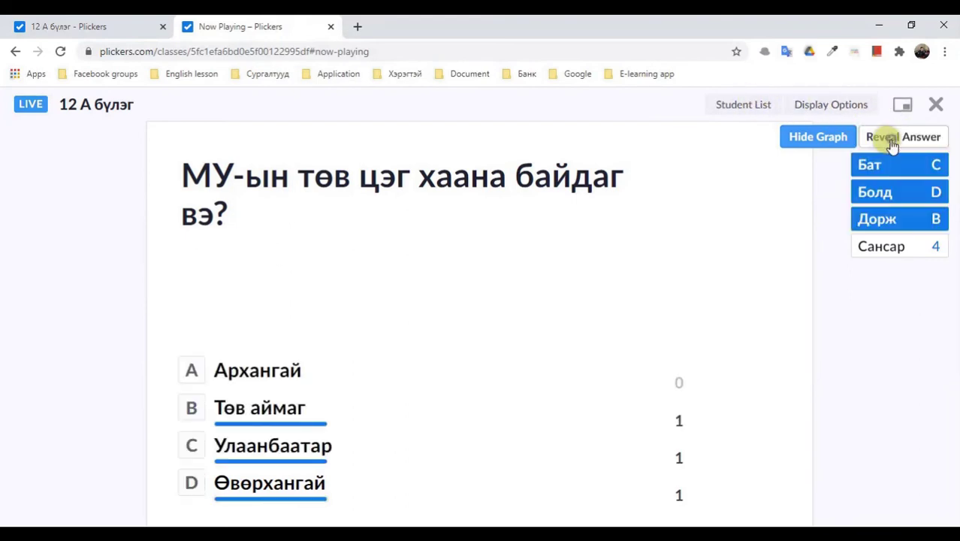
Step: Check the available display options without changing them, and close the live session of the set
click(826, 109)
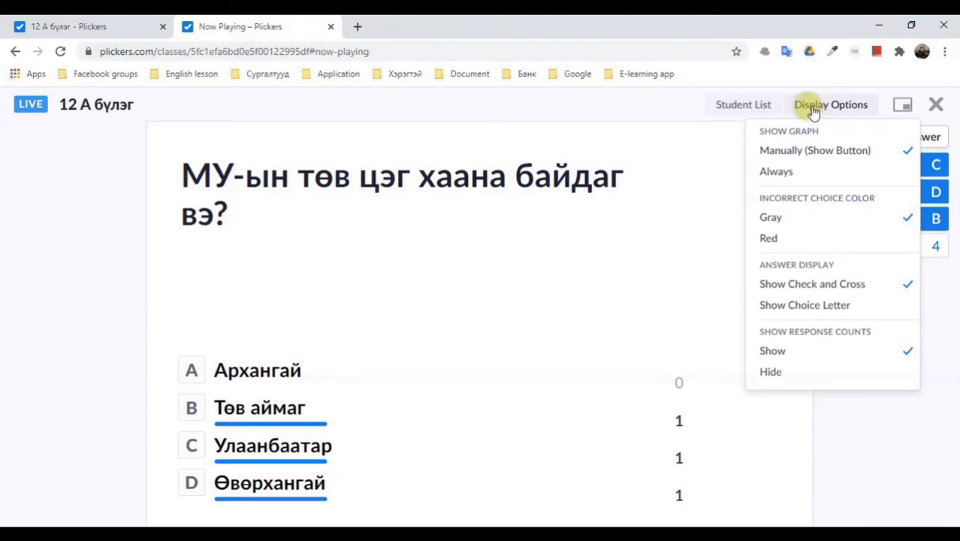
click(813, 111)
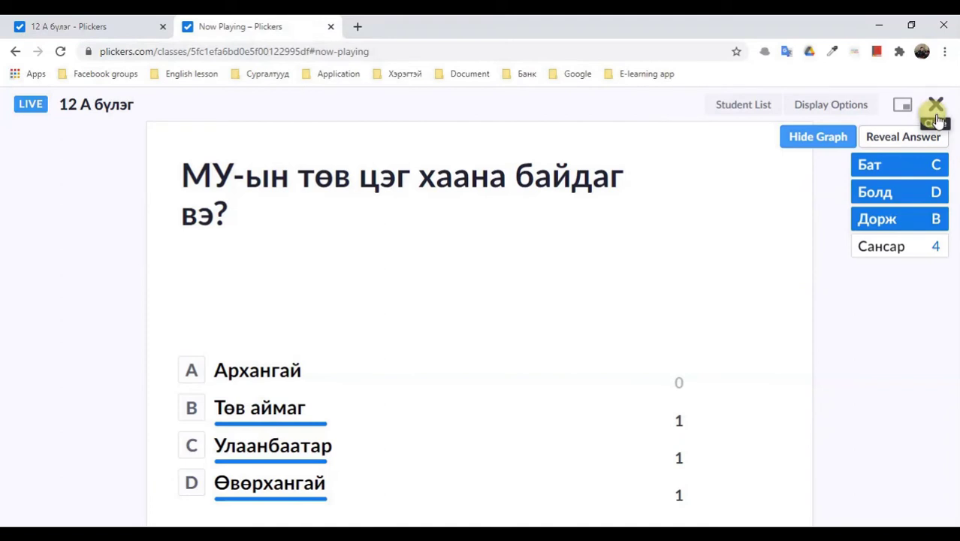
click(936, 109)
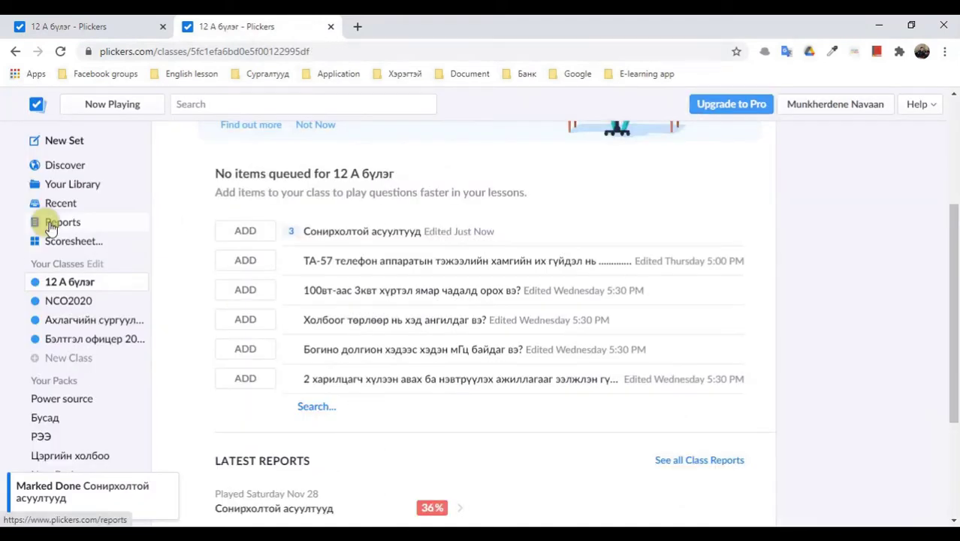
Step: Open today's report of the Сонирхолтой асуултууд set played by class 12 А бүлэг
click(51, 224)
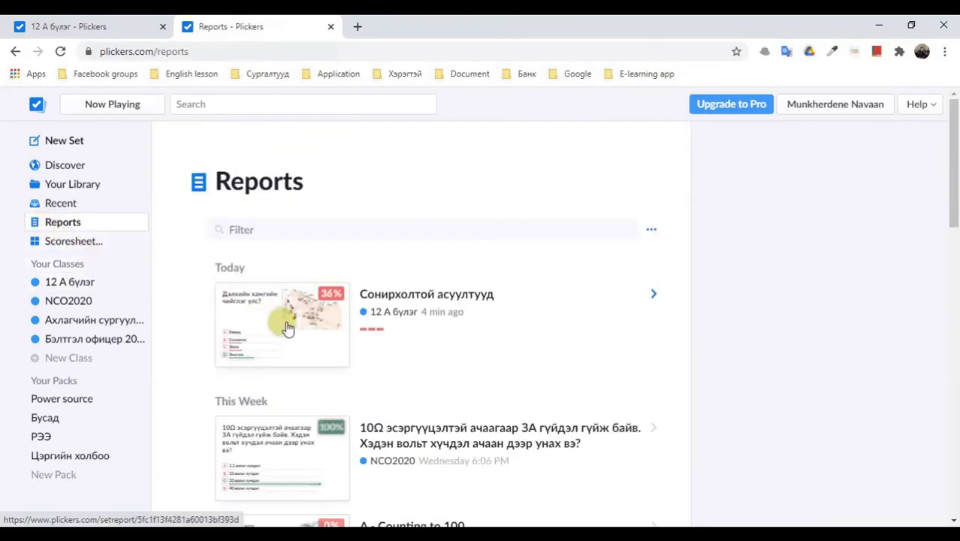
scroll(371, 287, down, 3)
scroll(384, 295, up, 2)
scroll(383, 294, up, 1)
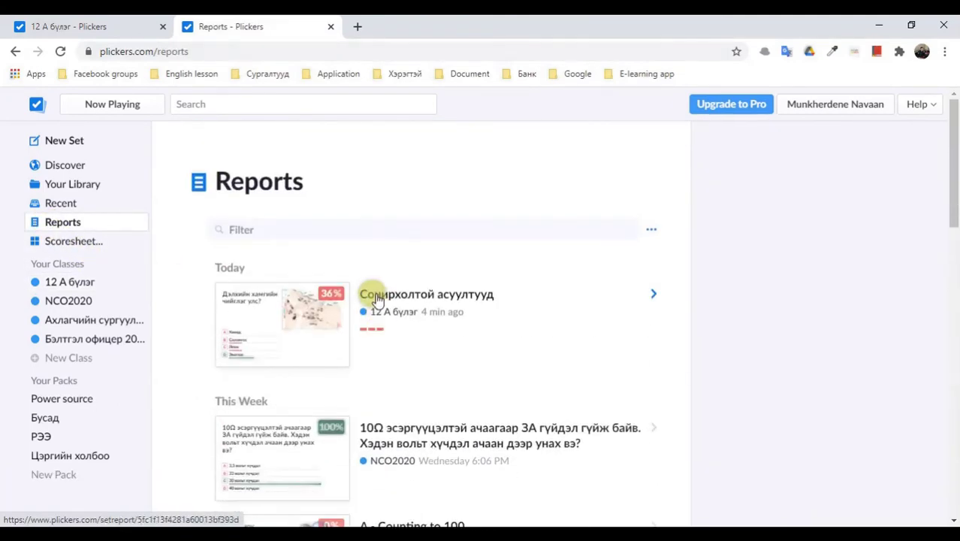
click(377, 293)
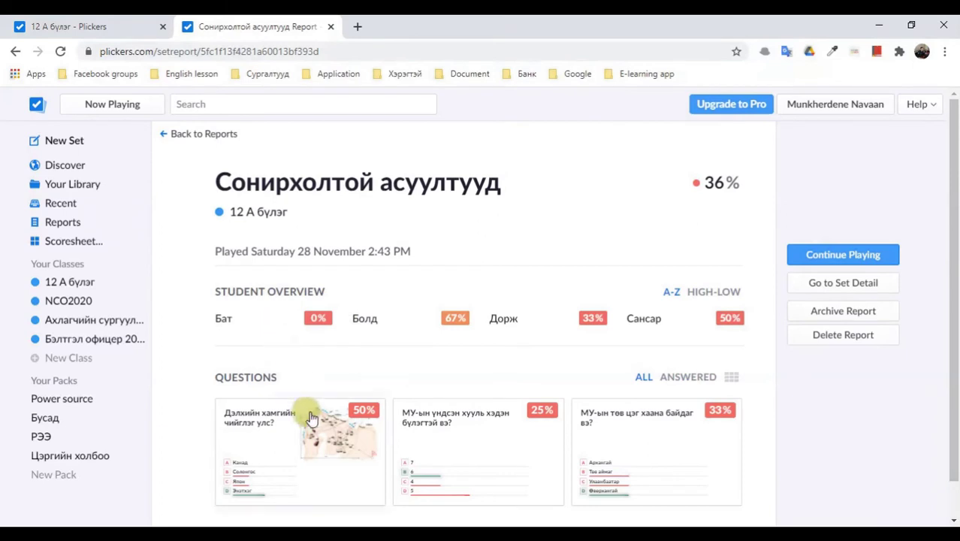
Step: Examine which students chose each answer to the question "Дэлхийн хамгийн чийглэг улс?", and return to the set report
scroll(301, 391, down, 1)
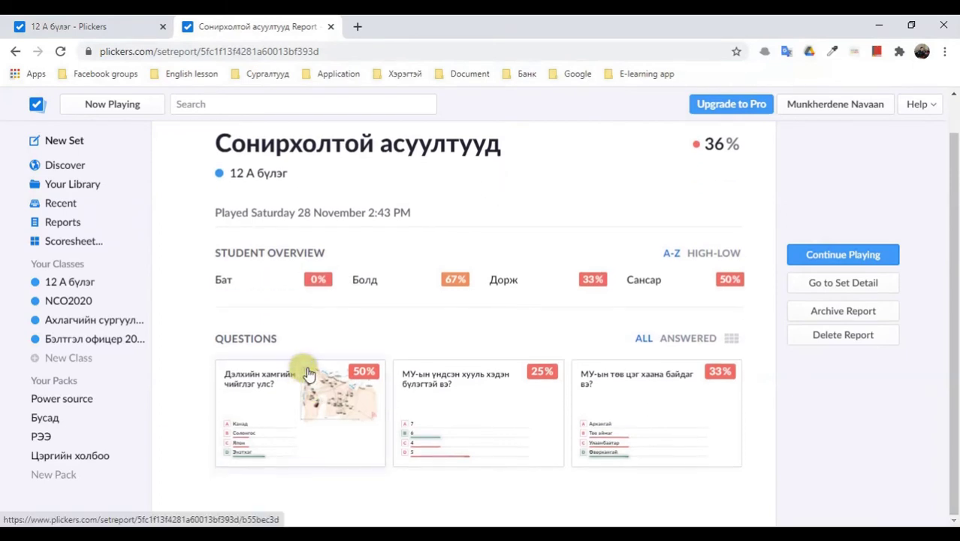
click(281, 414)
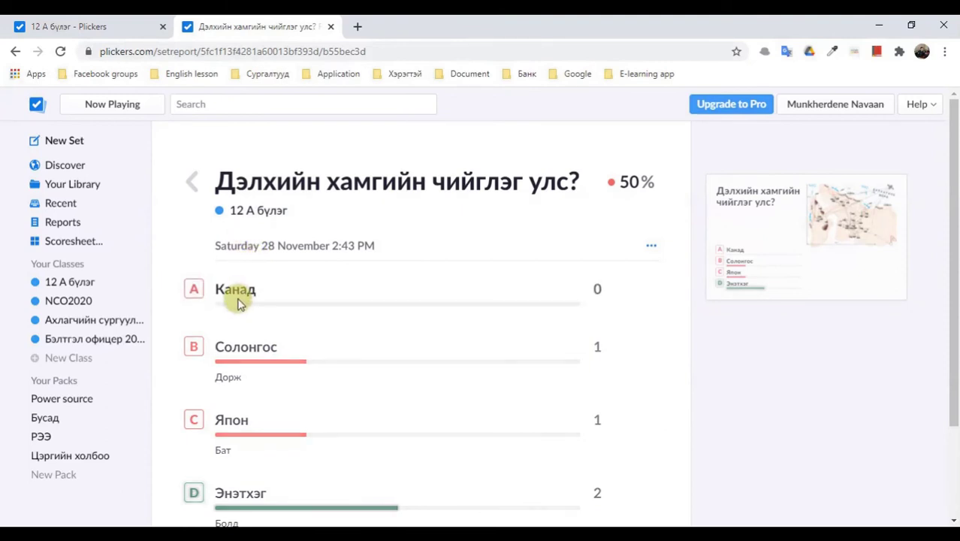
scroll(261, 300, down, 2)
scroll(270, 307, up, 2)
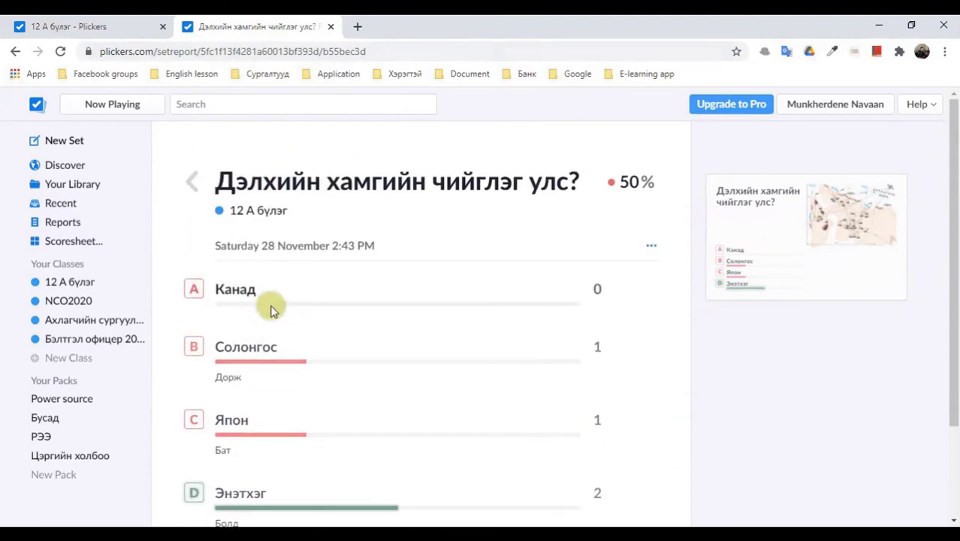
scroll(272, 306, down, 1)
scroll(263, 327, up, 1)
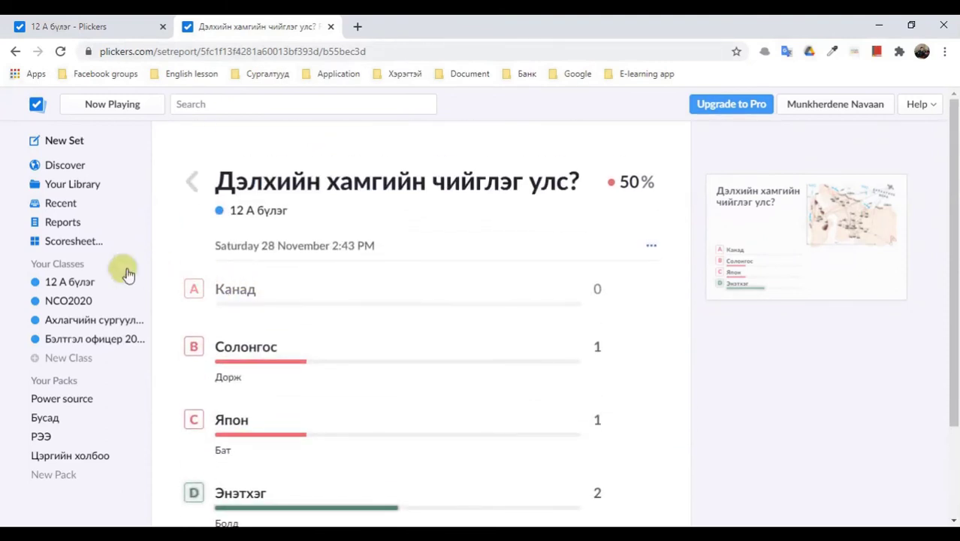
click(192, 182)
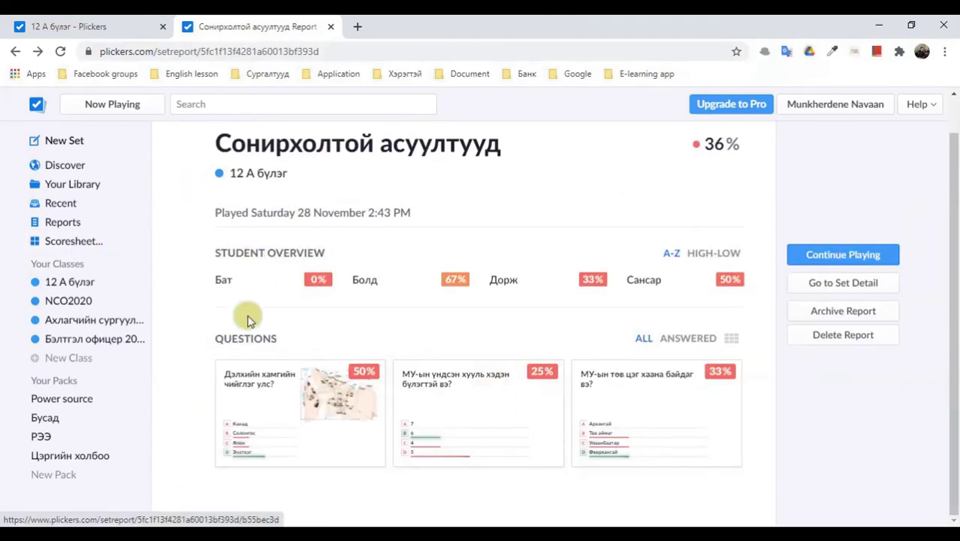
Step: Open the scoresheet of class 12 А бүлэг and examine the printable report of the first student listed, closing it without printing
click(66, 243)
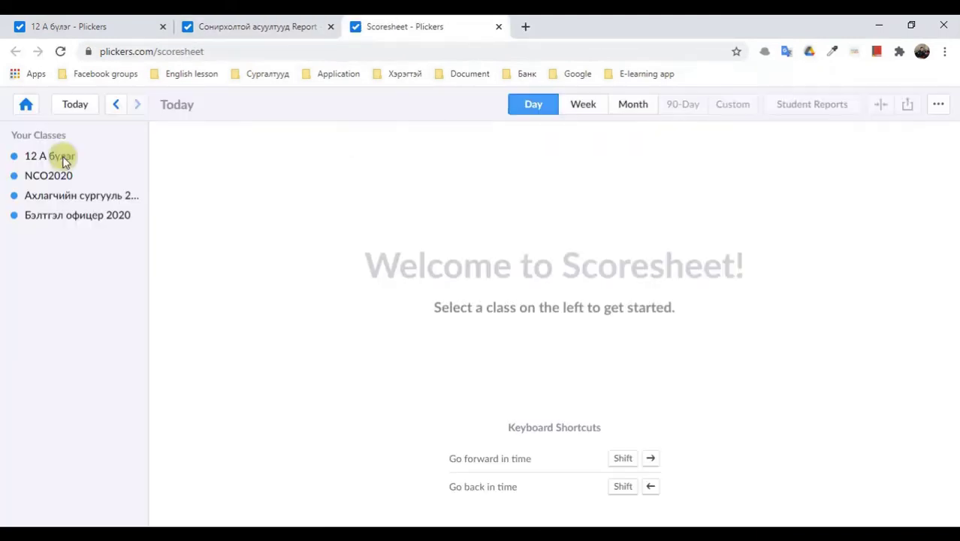
click(56, 158)
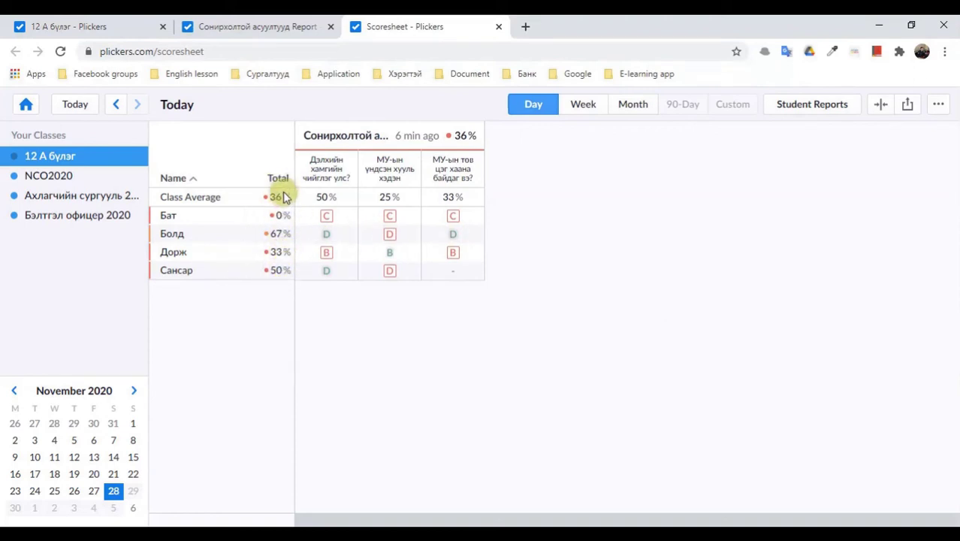
click(239, 220)
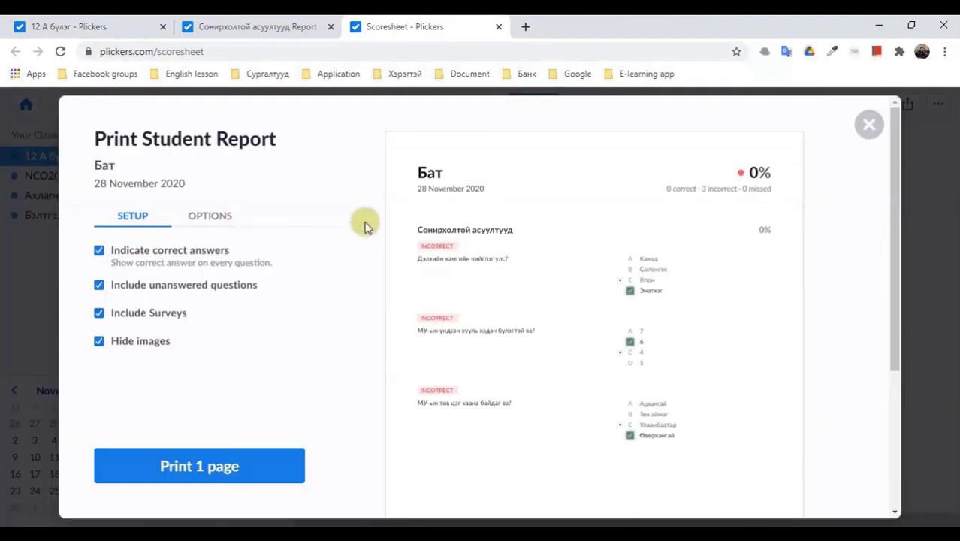
click(869, 124)
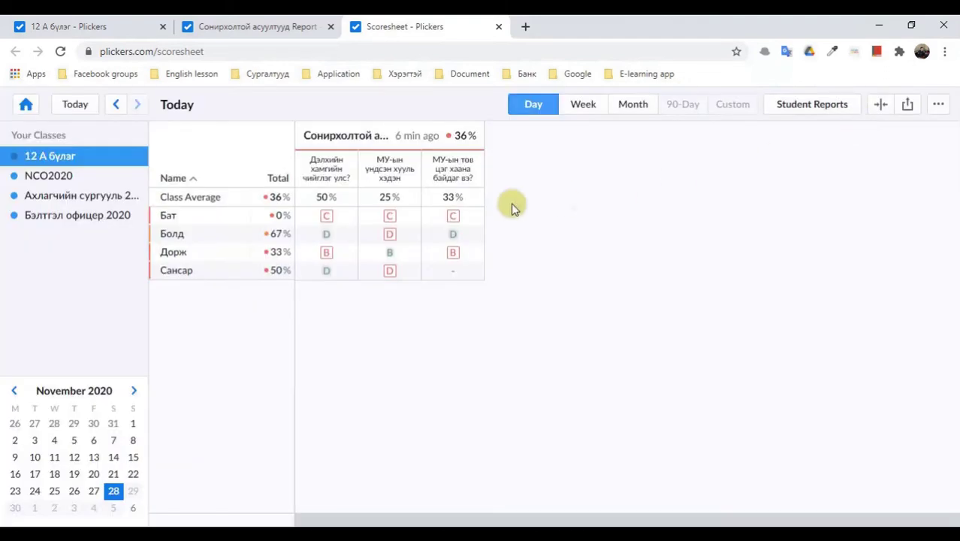
click(242, 218)
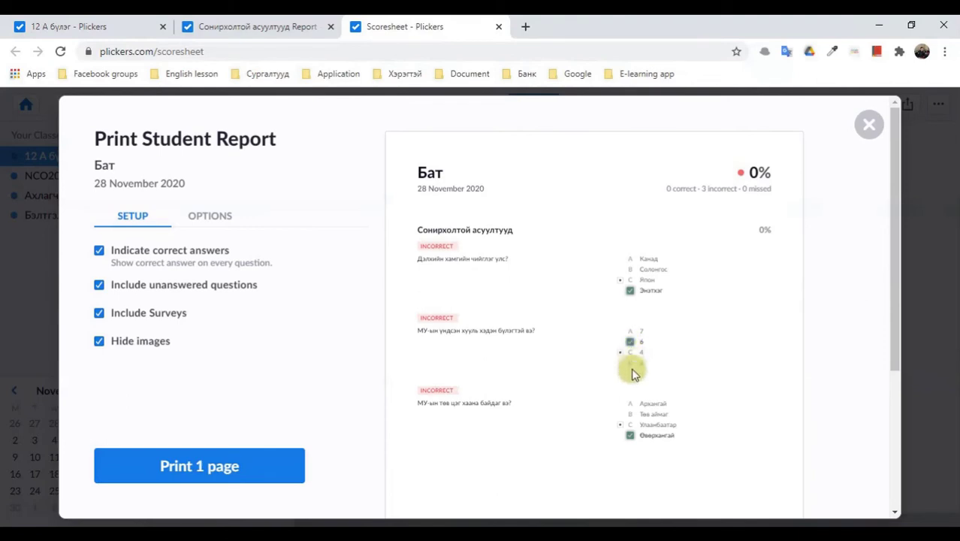
scroll(440, 379, down, 3)
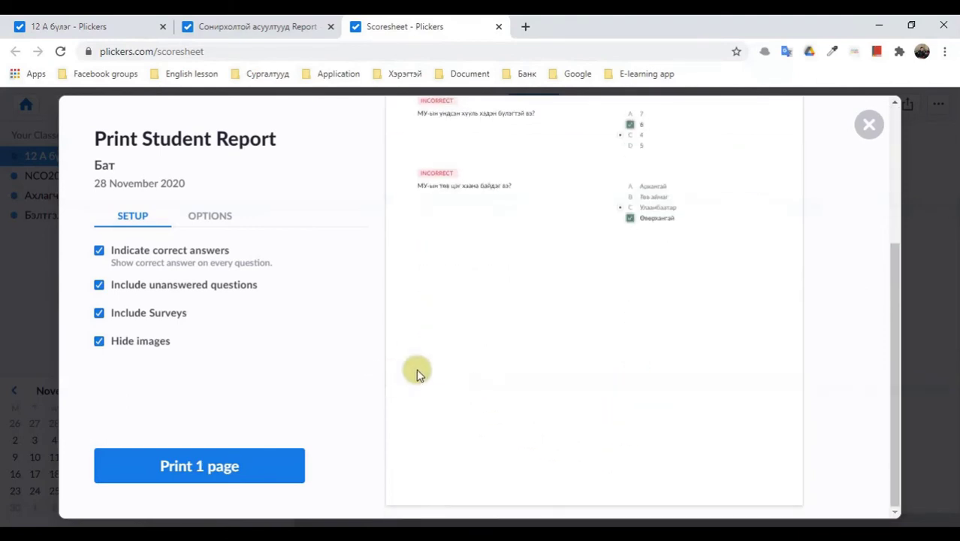
scroll(418, 371, up, 3)
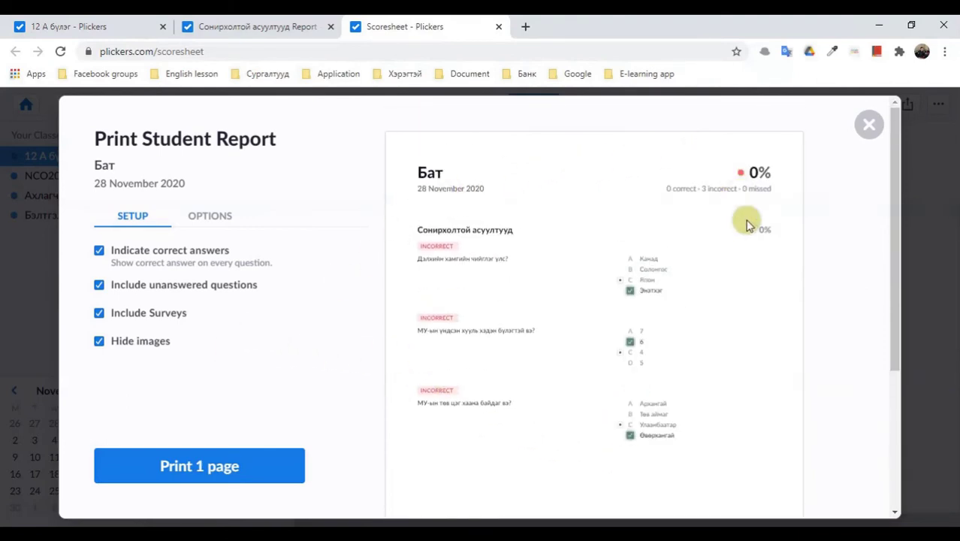
scroll(694, 322, down, 2)
scroll(452, 214, up, 2)
click(869, 123)
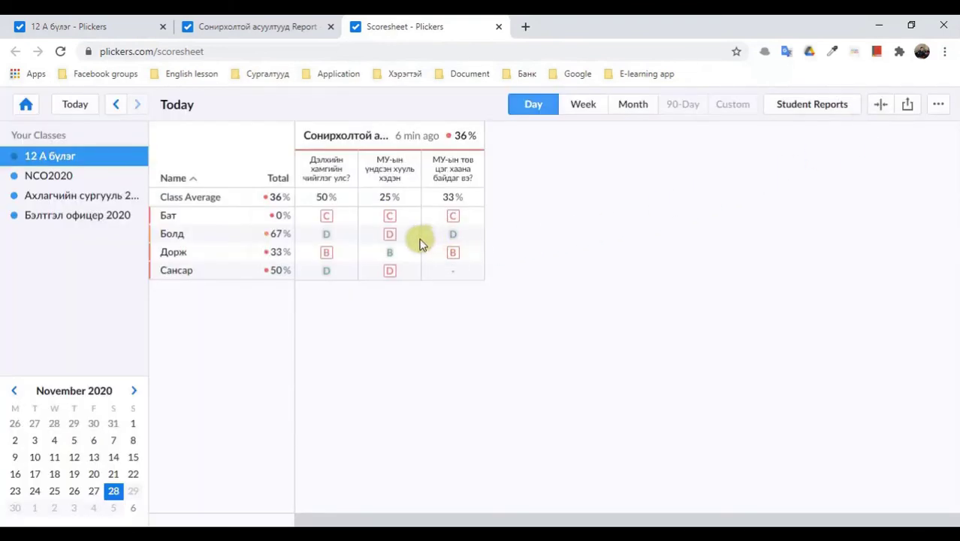
Step: Examine the printable report of the third student in the scoresheet, and close it without printing
click(241, 252)
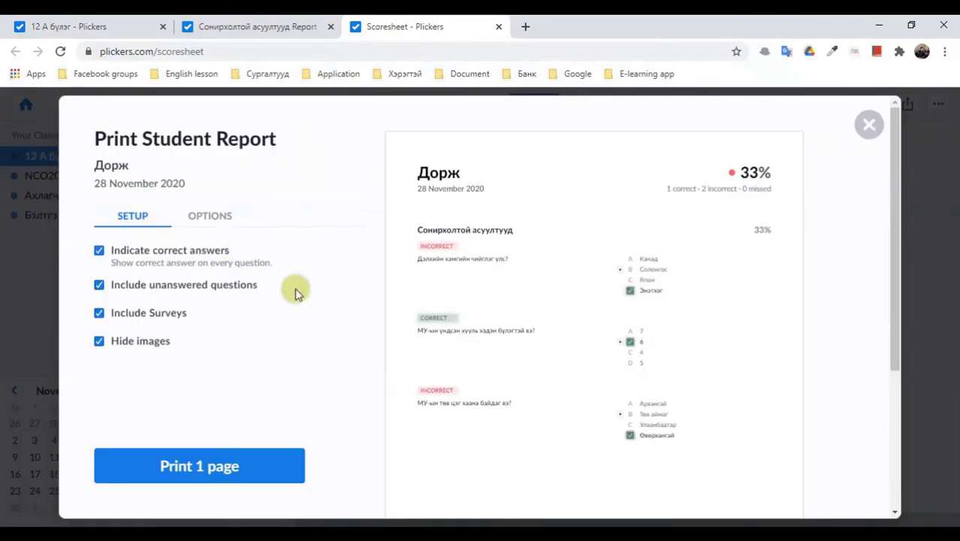
scroll(317, 457, down, 2)
scroll(451, 414, up, 2)
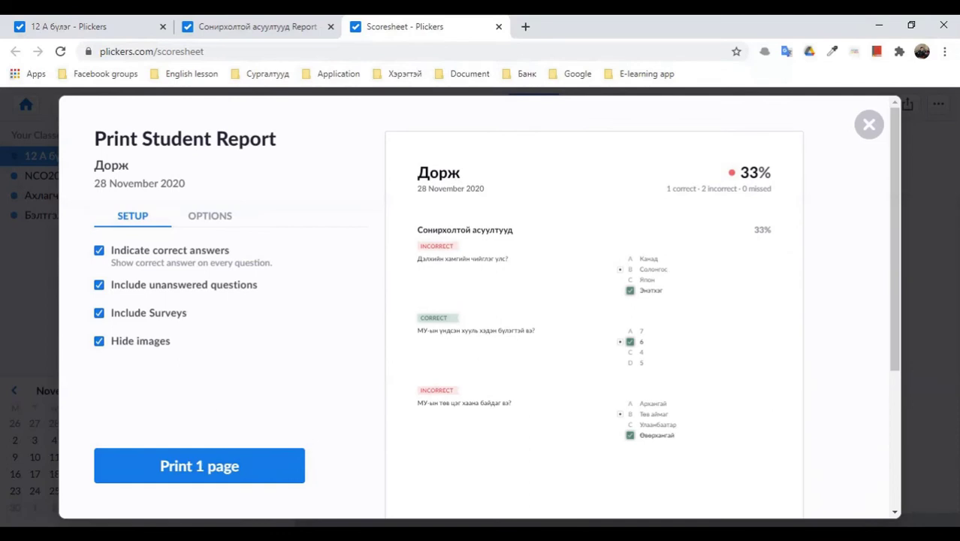
click(868, 125)
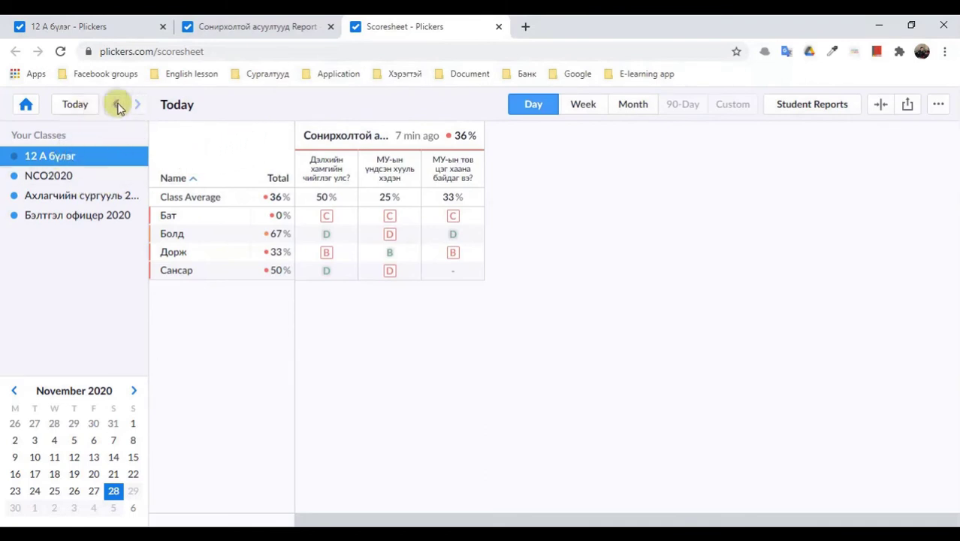
Step: View the scoresheet by week and by month, and show the Бэлтгэл офицер 2020 results for the week of 26 October to 1 November
click(581, 105)
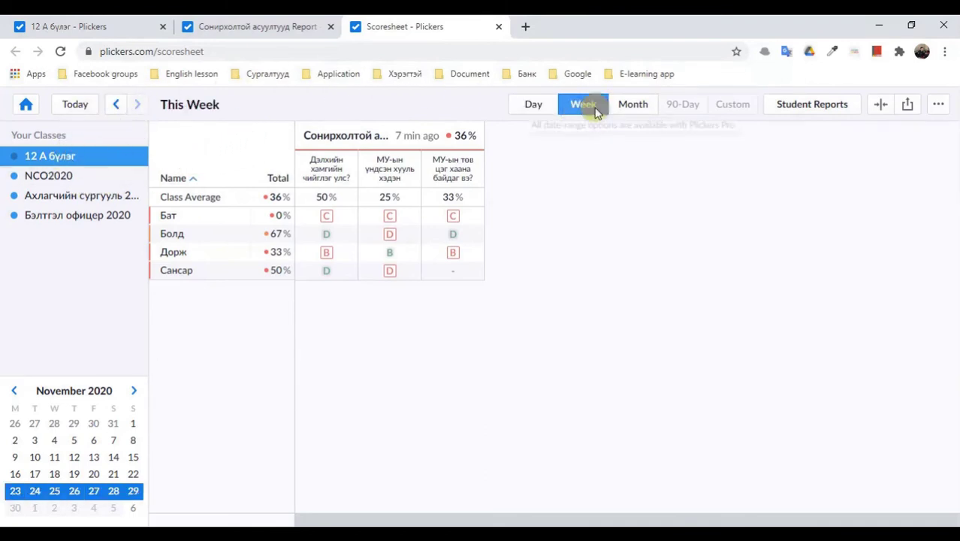
click(632, 107)
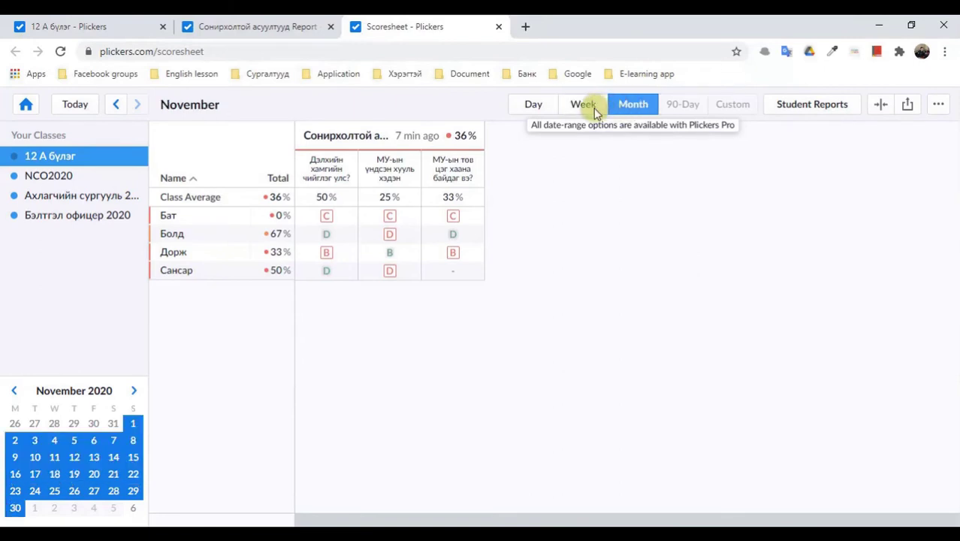
click(593, 112)
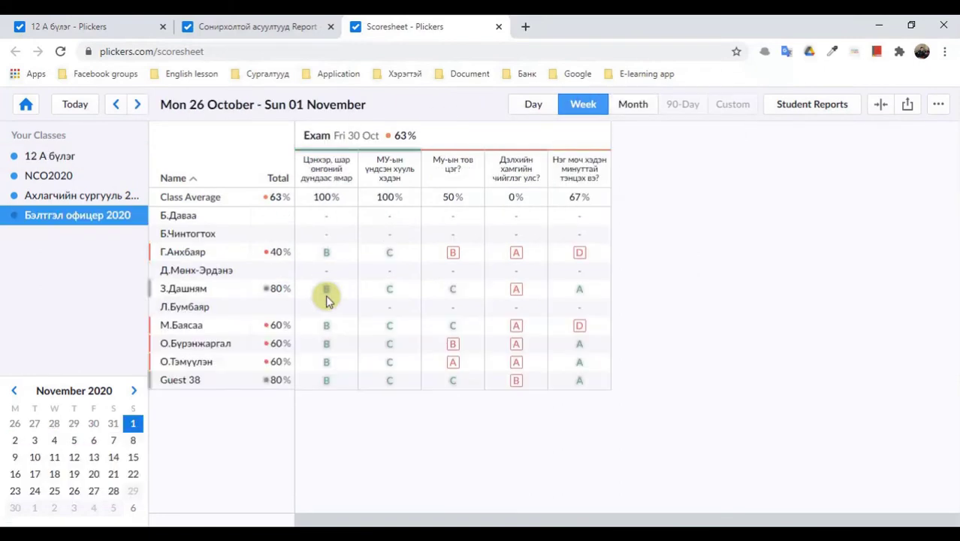
Step: Switch the scoresheet to class NCO2020 and browse the calendar back to October 2020
click(82, 197)
click(60, 177)
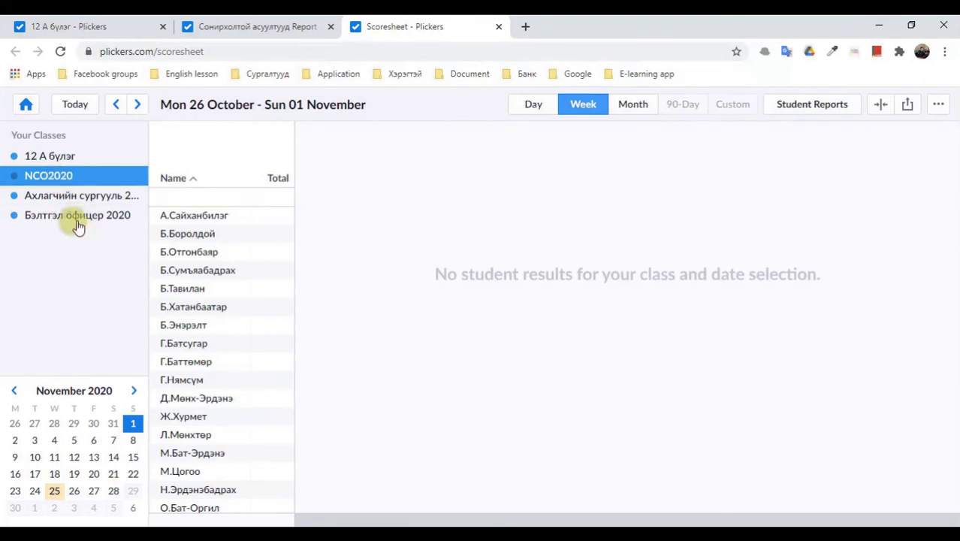
click(14, 392)
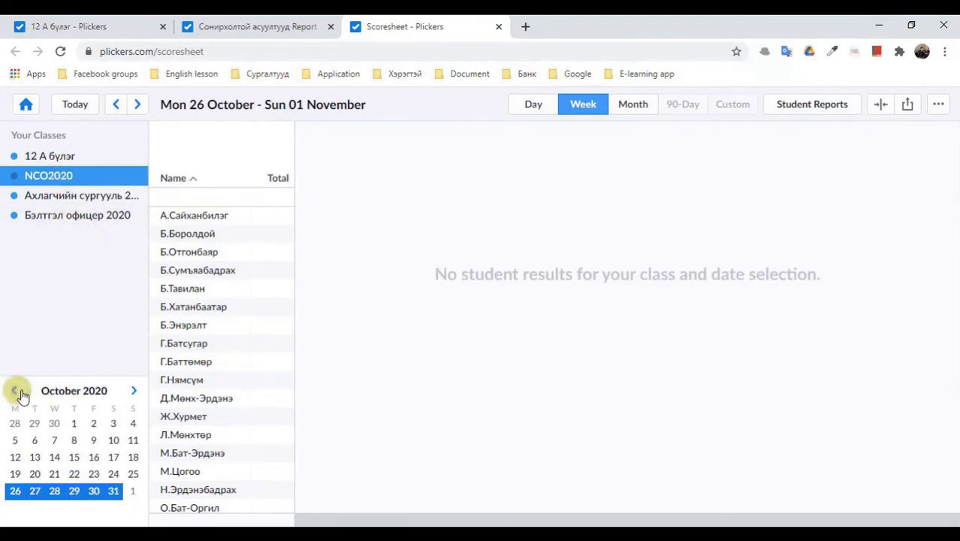
click(15, 391)
click(133, 391)
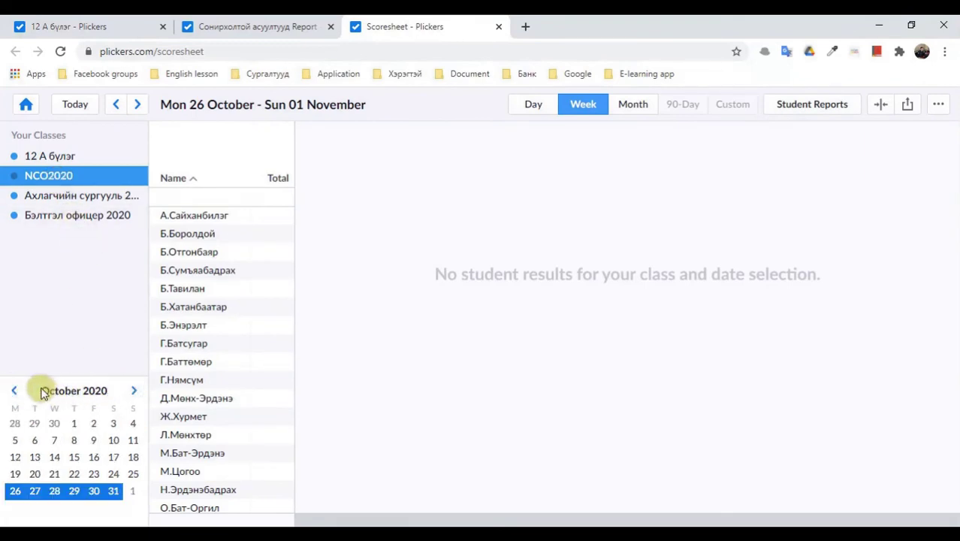
Step: Browse the scoresheet calendar back to December 2019 and show the NCO2020 results for the week of 16 to 22 December
click(133, 392)
click(14, 390)
click(13, 391)
click(14, 391)
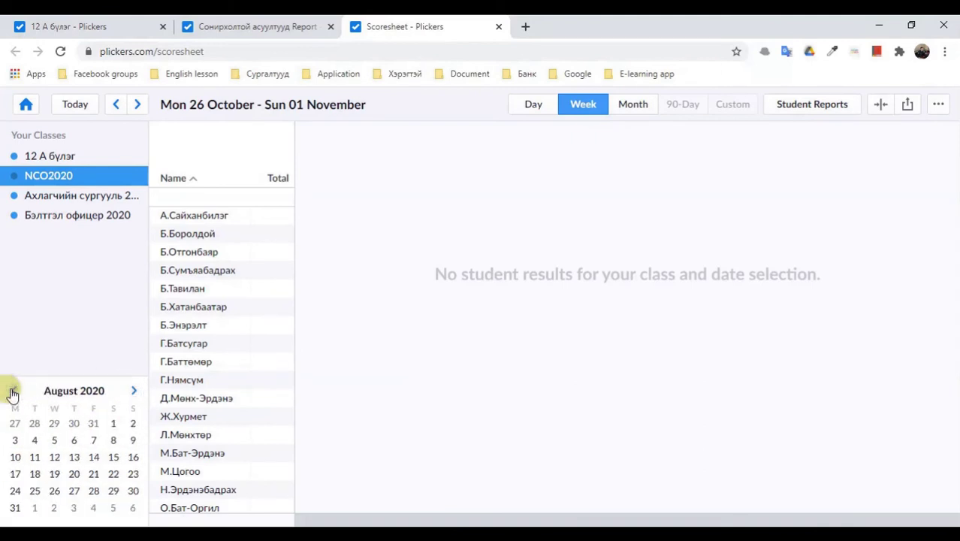
click(13, 391)
click(13, 391)
click(13, 391)
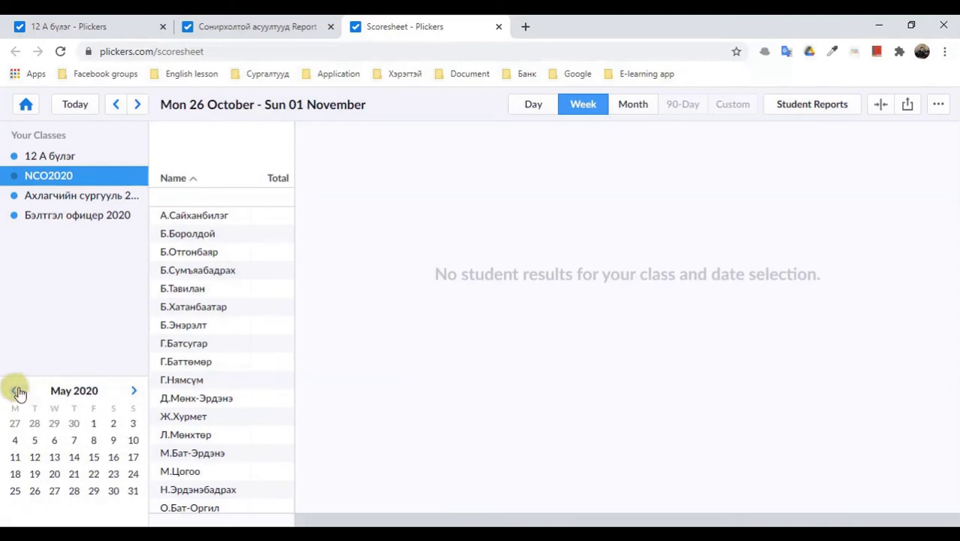
click(17, 391)
click(17, 391)
click(16, 390)
click(17, 391)
click(16, 390)
click(17, 391)
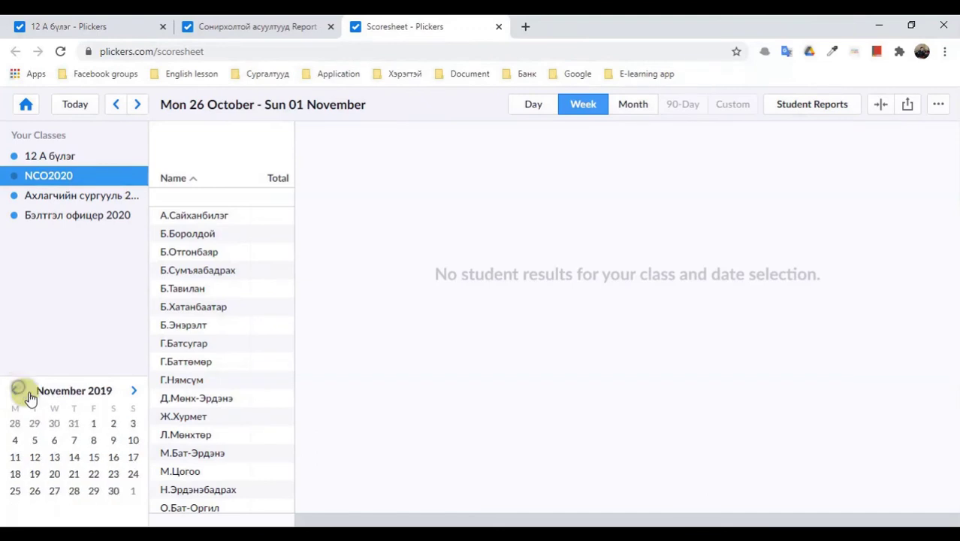
click(133, 391)
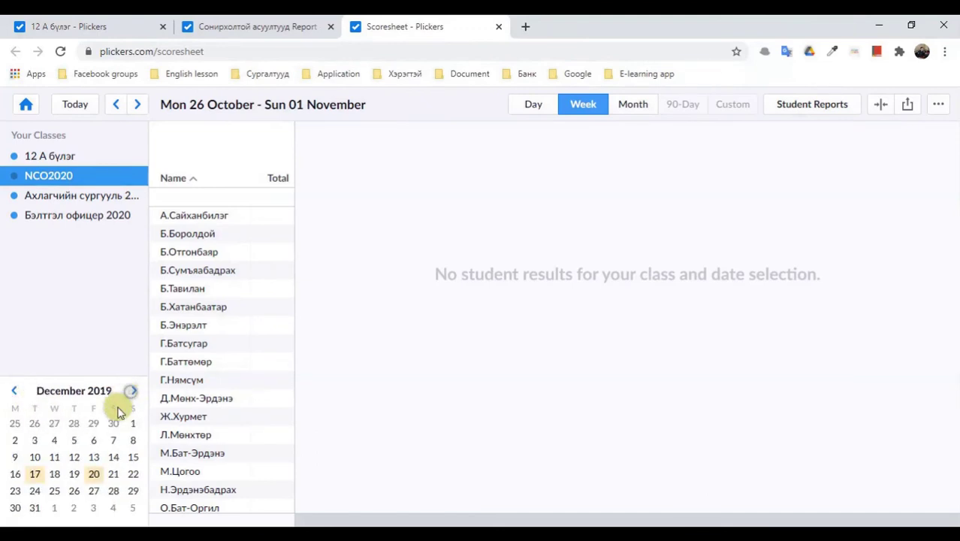
click(36, 475)
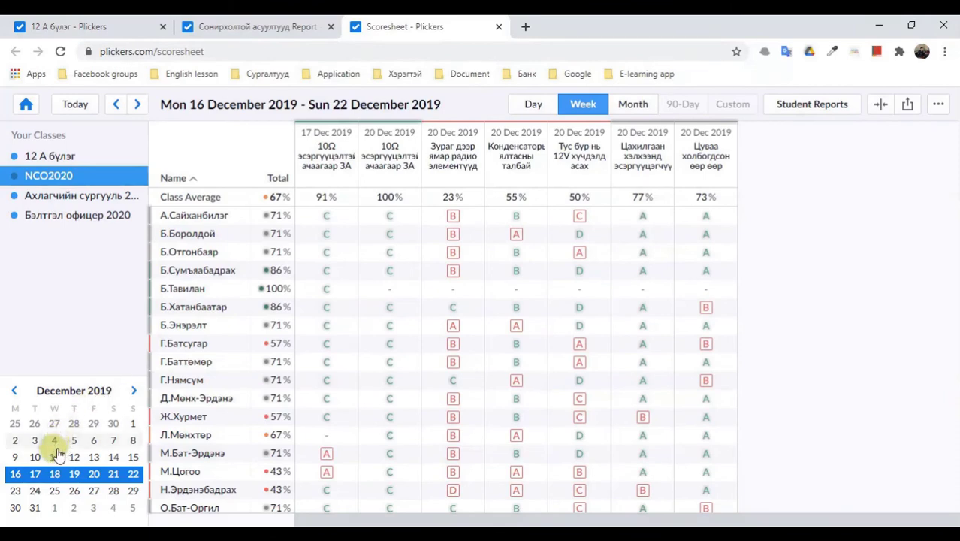
Step: Examine the NCO2020 students' answers and total scores for each question of that December week
scroll(515, 210, down, 1)
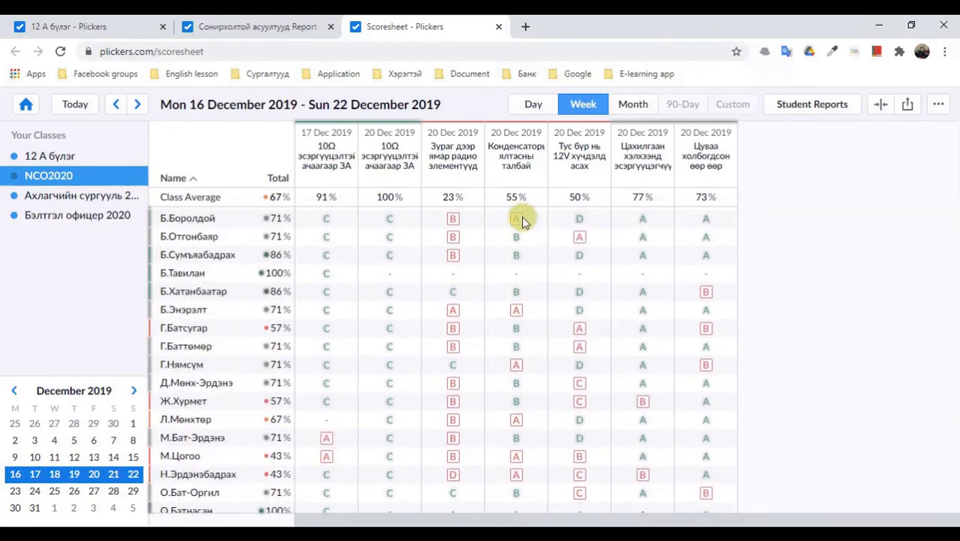
scroll(526, 199, up, 1)
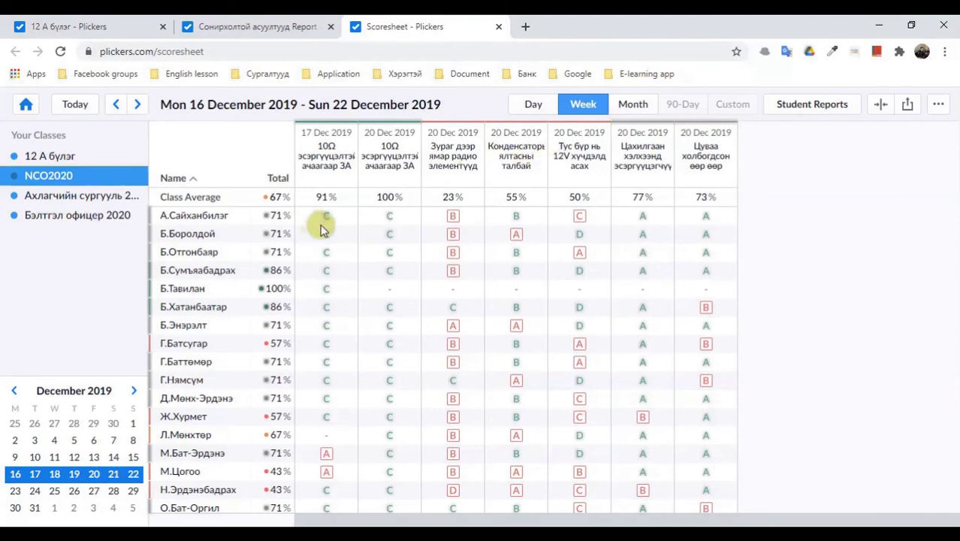
scroll(698, 360, down, 2)
scroll(526, 413, up, 2)
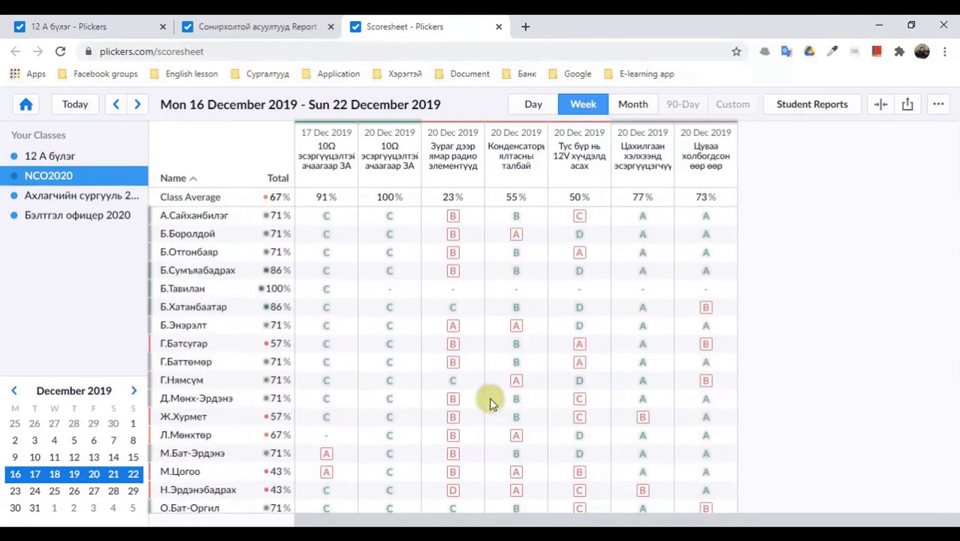
scroll(540, 389, down, 2)
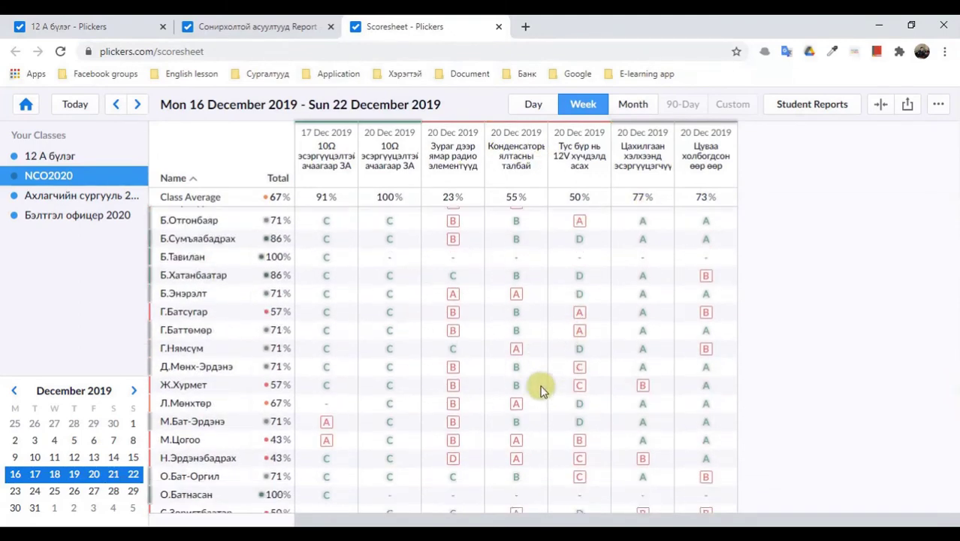
scroll(540, 388, up, 2)
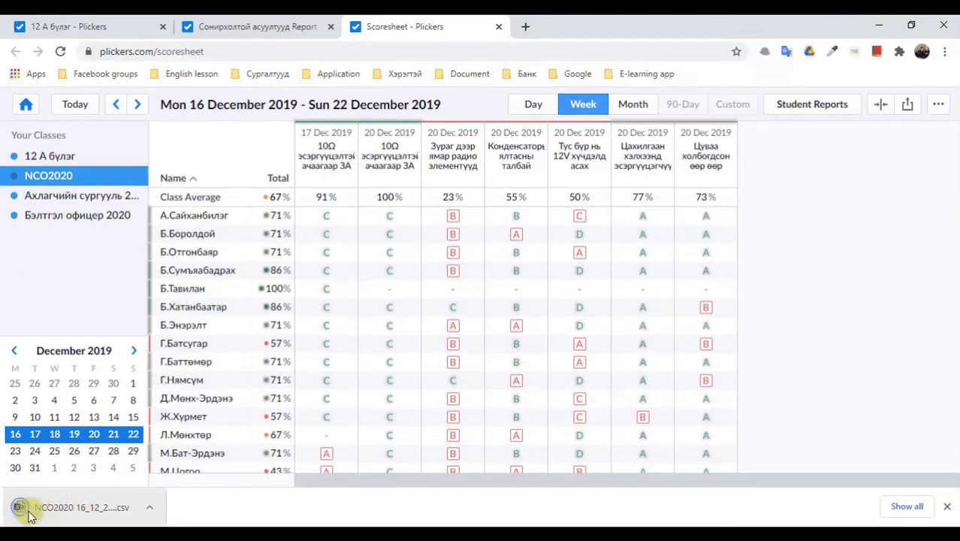
Step: Export the week's scoresheet as a CSV file and open it in Excel, discarding the recovered files offered there
click(89, 511)
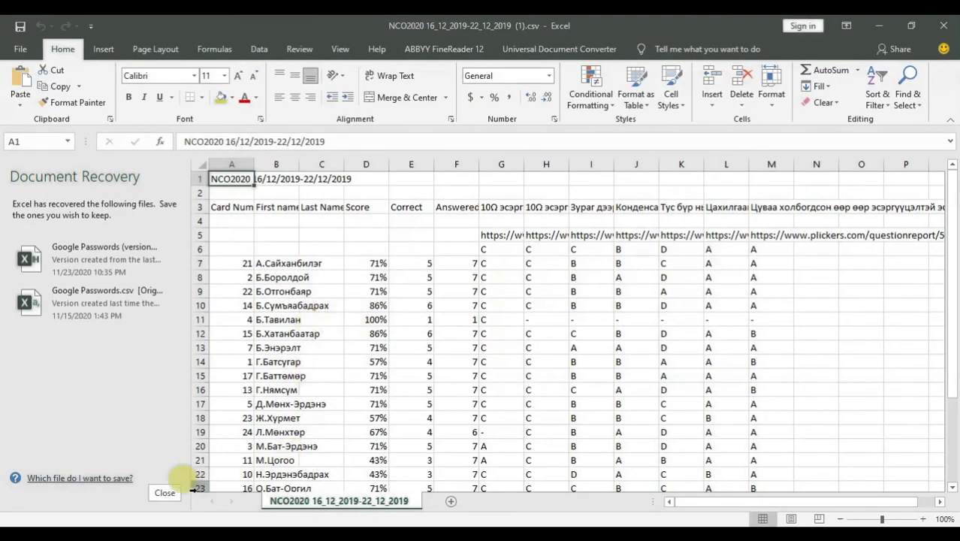
click(164, 493)
click(354, 233)
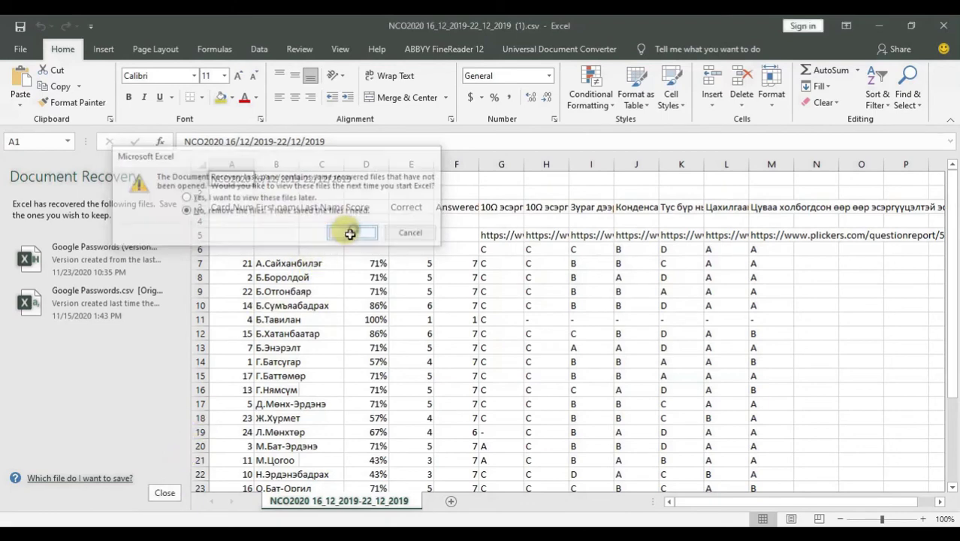
Step: Review the exported student scores down to the last row, and close the Excel workbook
scroll(236, 286, down, 6)
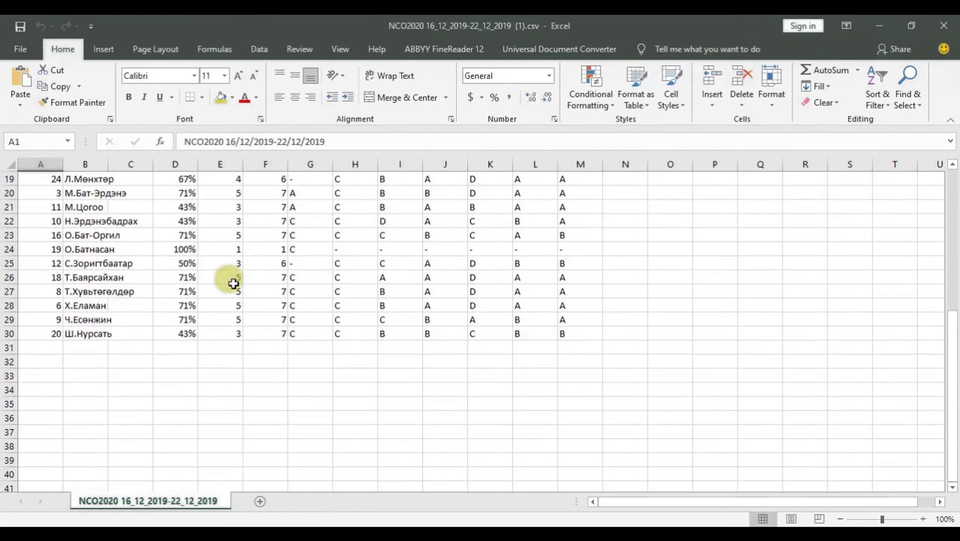
scroll(229, 279, up, 6)
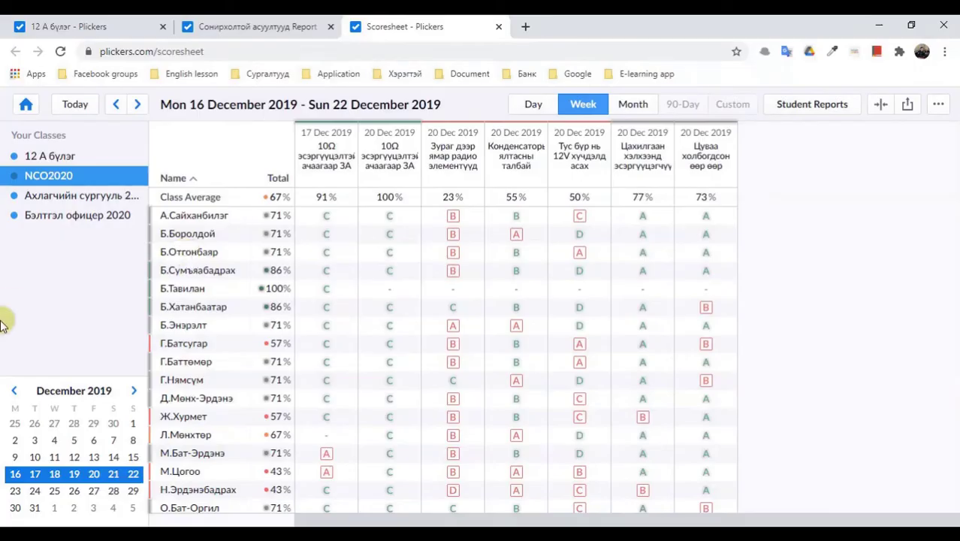
click(942, 25)
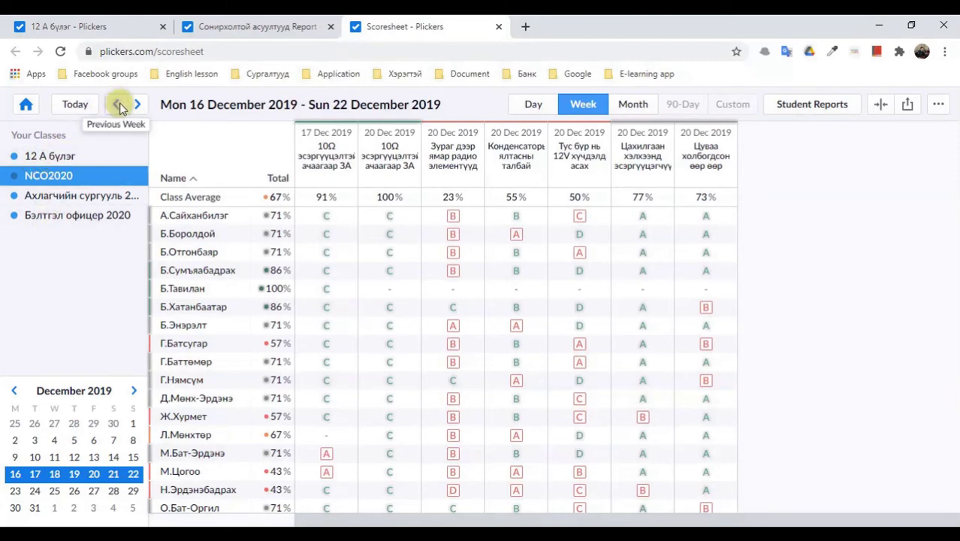
Step: Leave the scoresheet and examine the 12 А бүлэг class page with its queue suggestions and E-Learning offer
click(27, 105)
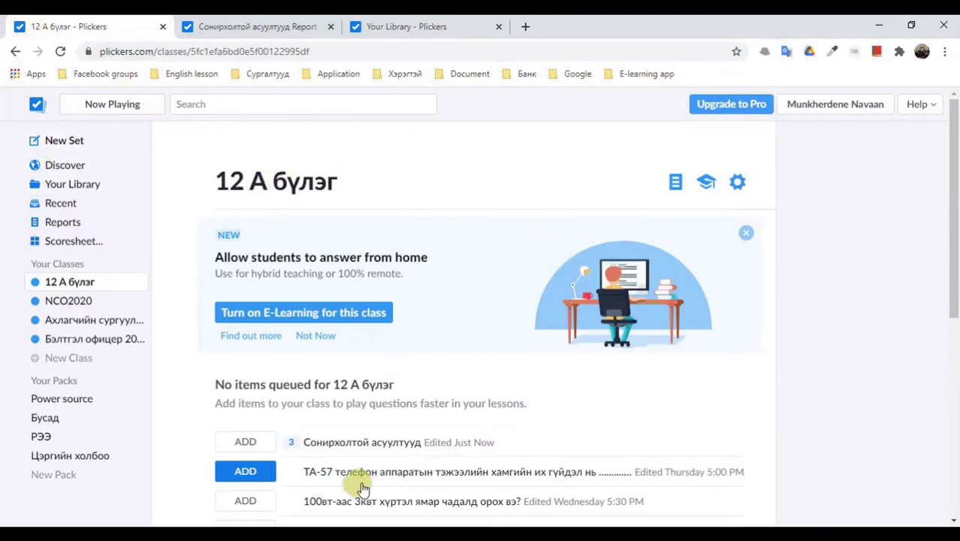
scroll(291, 393, down, 1)
scroll(311, 382, up, 1)
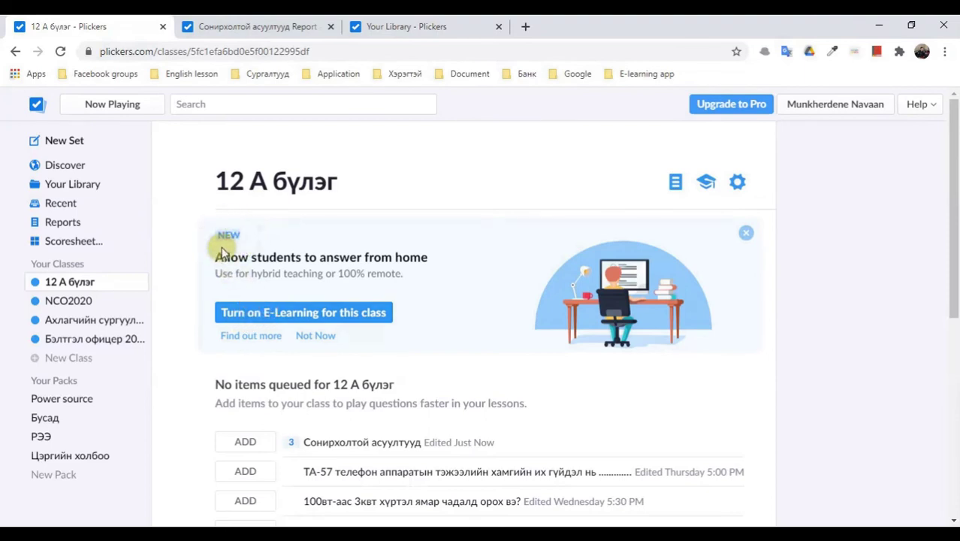
click(307, 318)
click(306, 318)
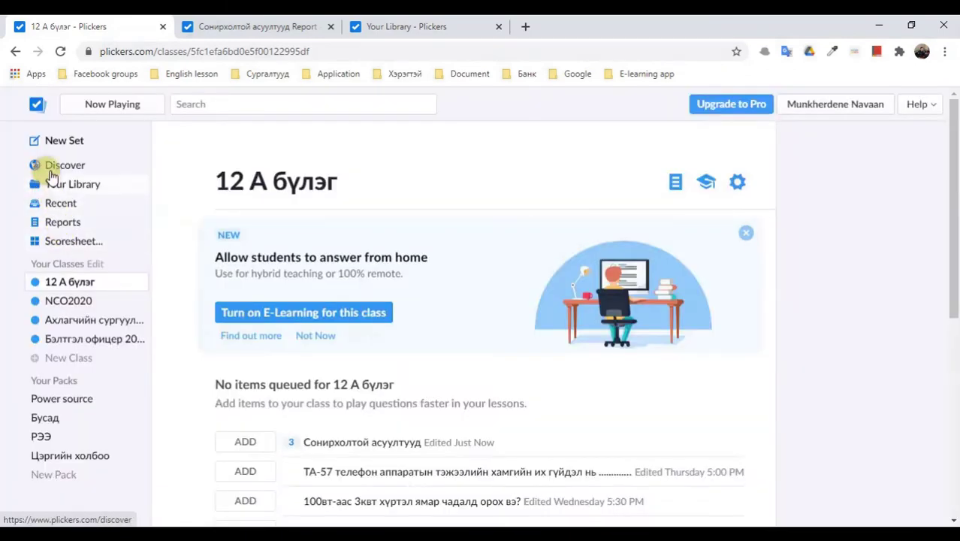
Step: Open Discover and examine the starter packs and the subjects available for update subscriptions
click(53, 167)
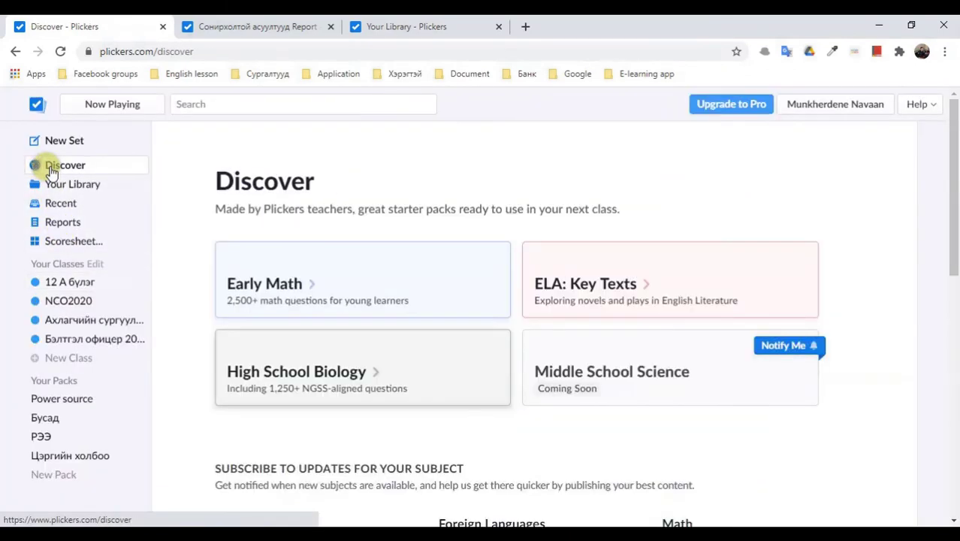
scroll(337, 337, down, 5)
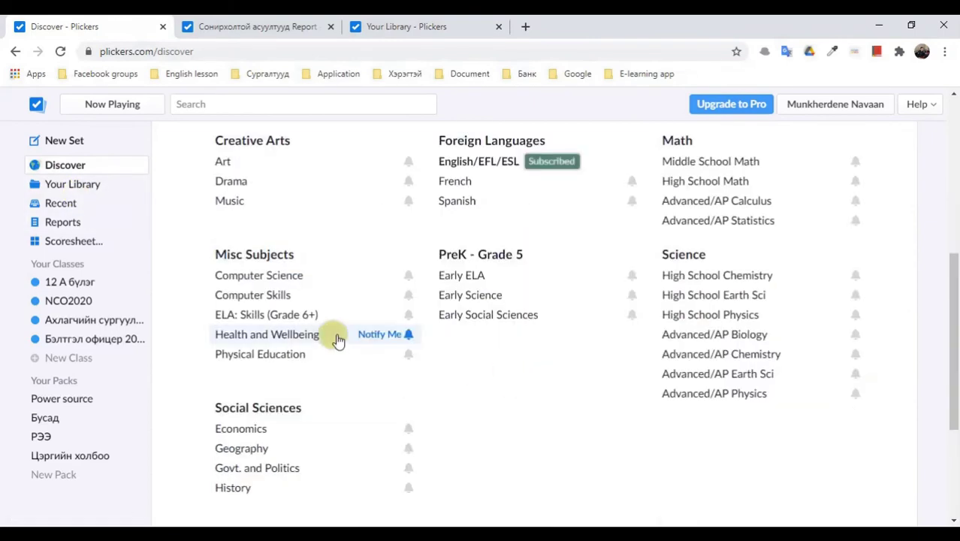
scroll(306, 326, up, 5)
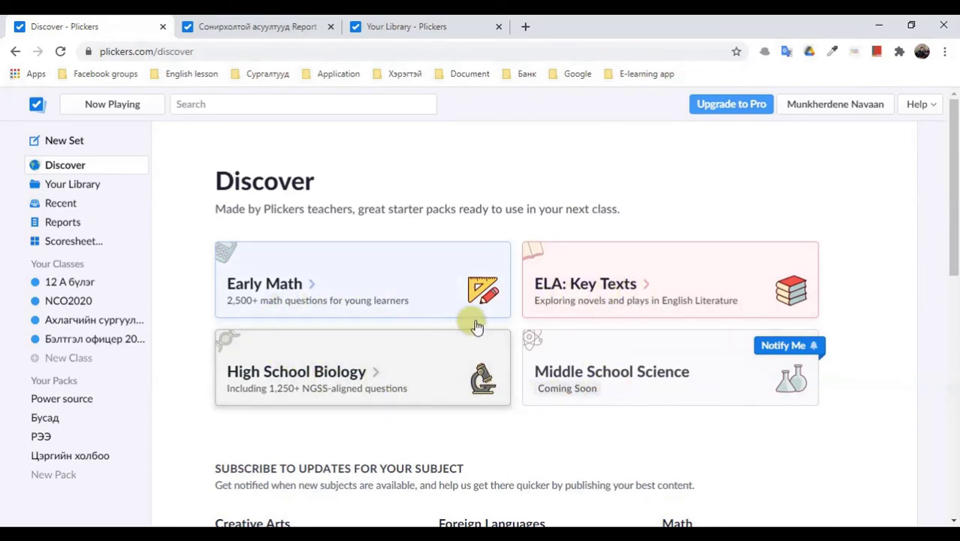
scroll(360, 321, down, 3)
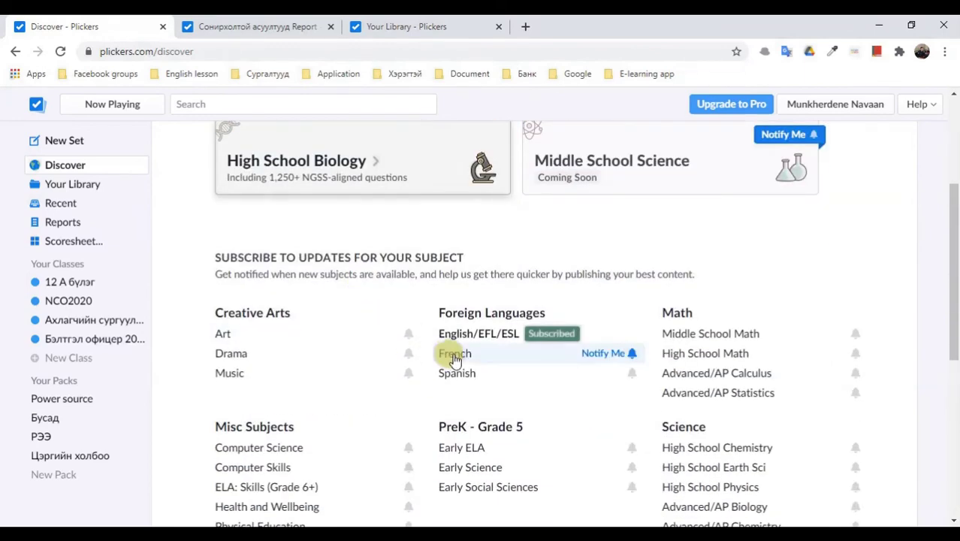
scroll(450, 351, down, 3)
scroll(449, 330, up, 3)
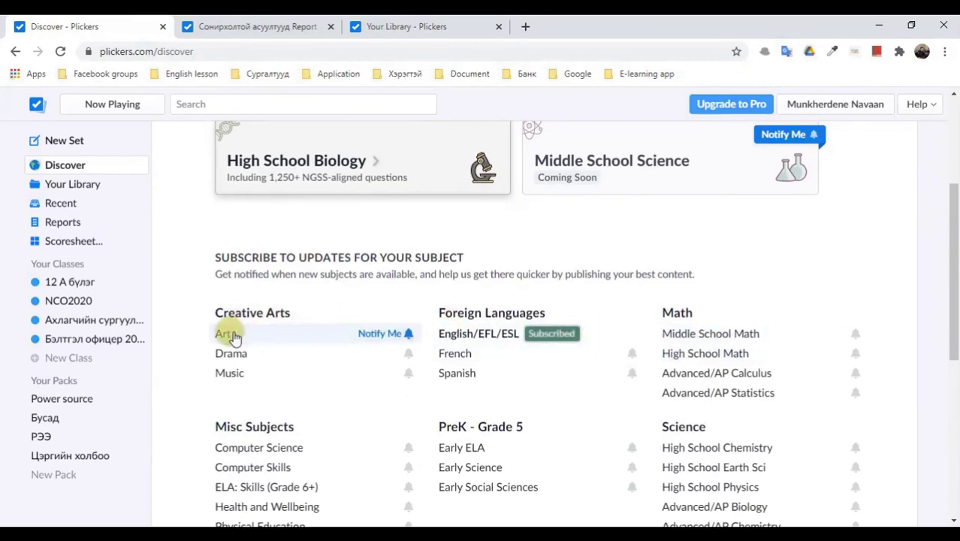
scroll(247, 421, down, 3)
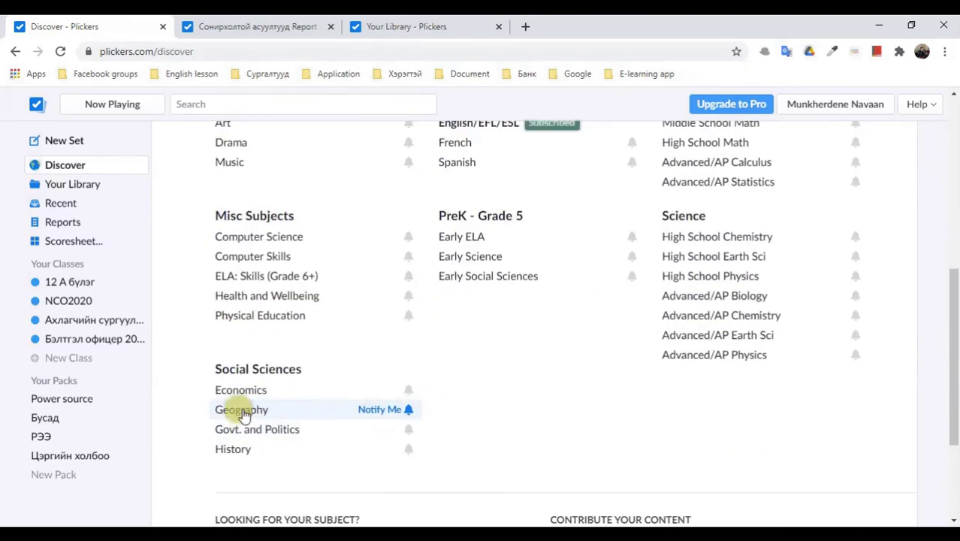
scroll(248, 399, up, 3)
scroll(261, 384, up, 3)
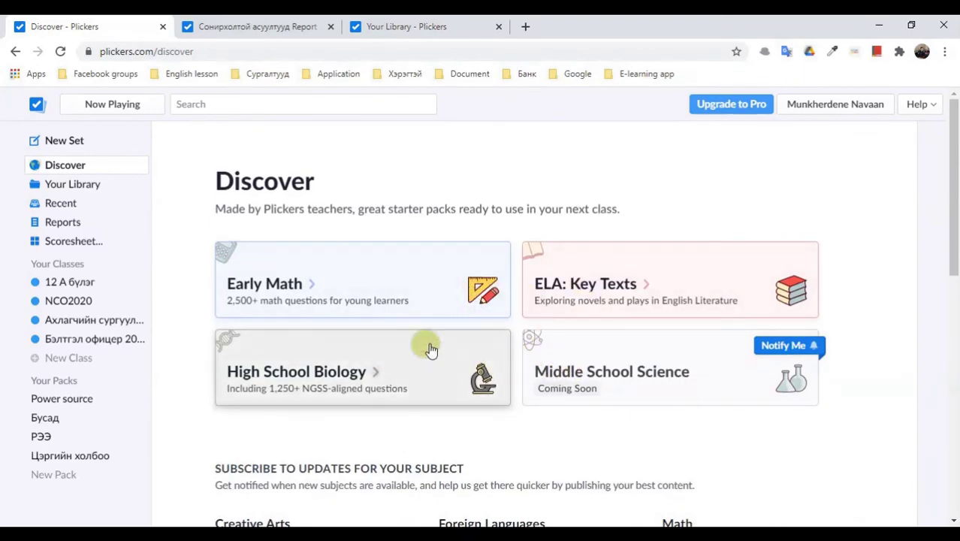
Step: Open Your Library, look through the questions of the РЭЭ pack, and open the Цэргийн холбоо pack
click(57, 188)
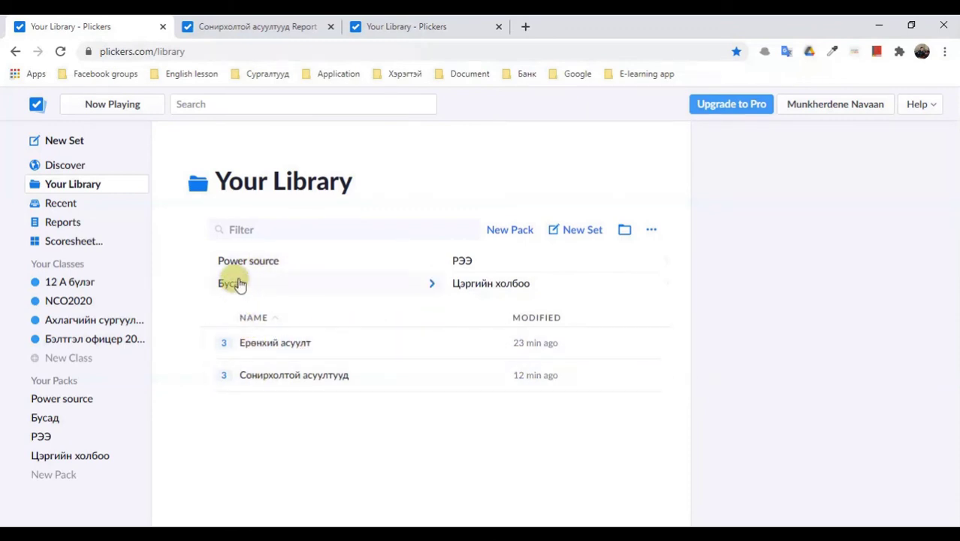
click(458, 263)
scroll(361, 346, down, 5)
scroll(346, 368, down, 3)
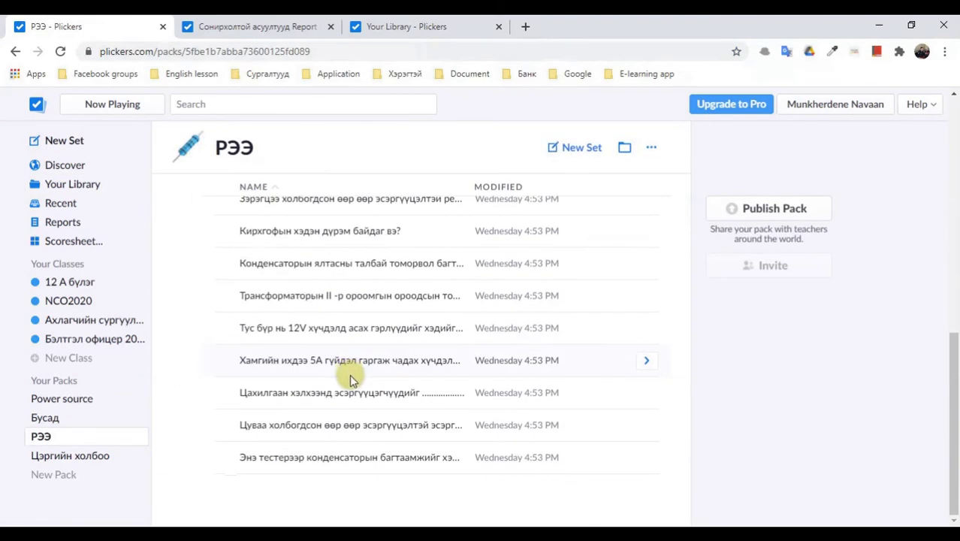
scroll(346, 368, up, 6)
click(70, 455)
Step: Open the Recent page and look through the recently played, edited and queued questions
click(63, 210)
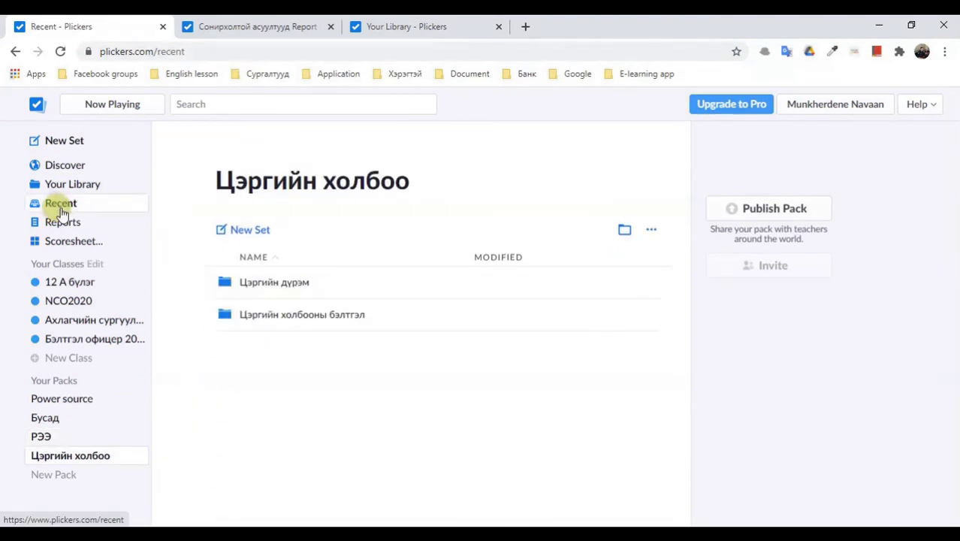
scroll(370, 392, down, 5)
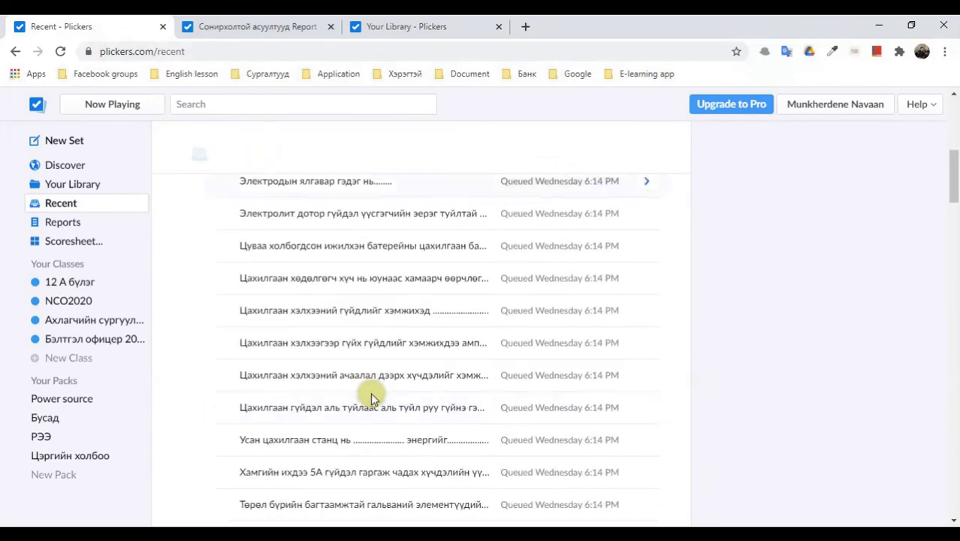
scroll(370, 392, up, 5)
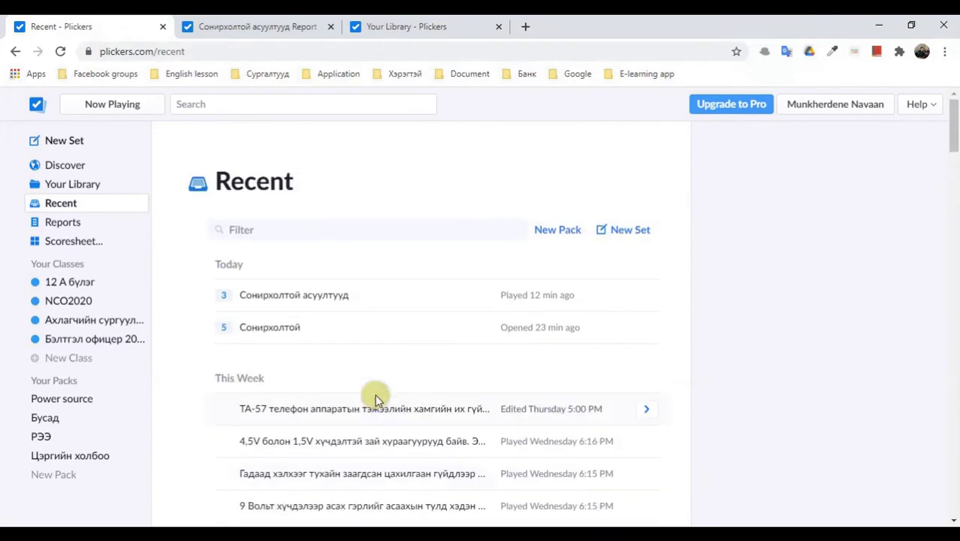
Step: Open the Reports page and look through the reports from today back to December 2019
click(49, 225)
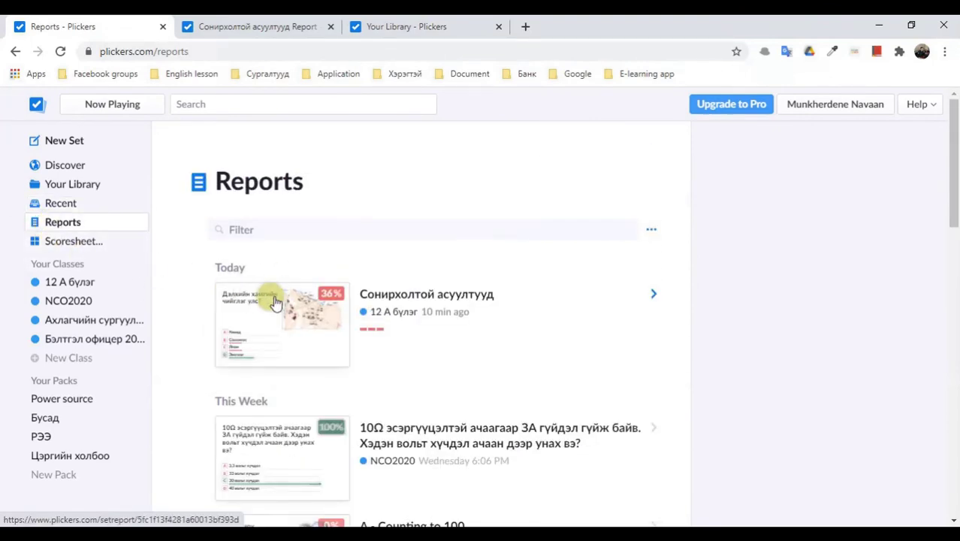
scroll(344, 282, down, 5)
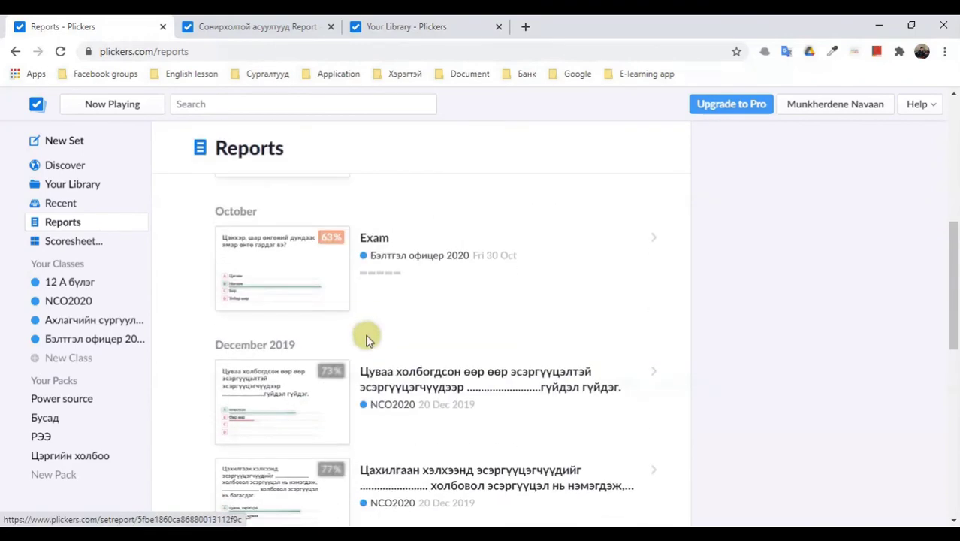
scroll(366, 349, down, 5)
scroll(375, 366, up, 12)
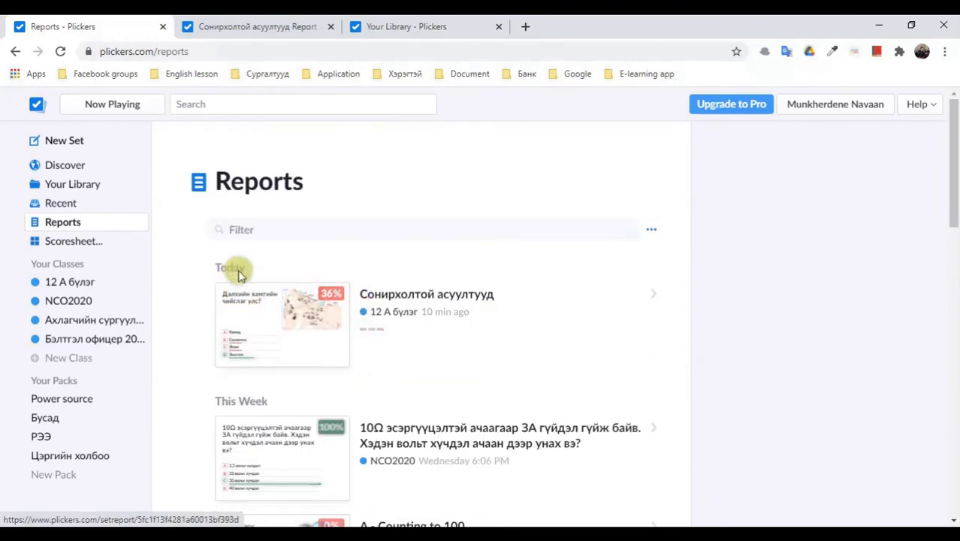
scroll(259, 412, down, 3)
scroll(253, 403, down, 6)
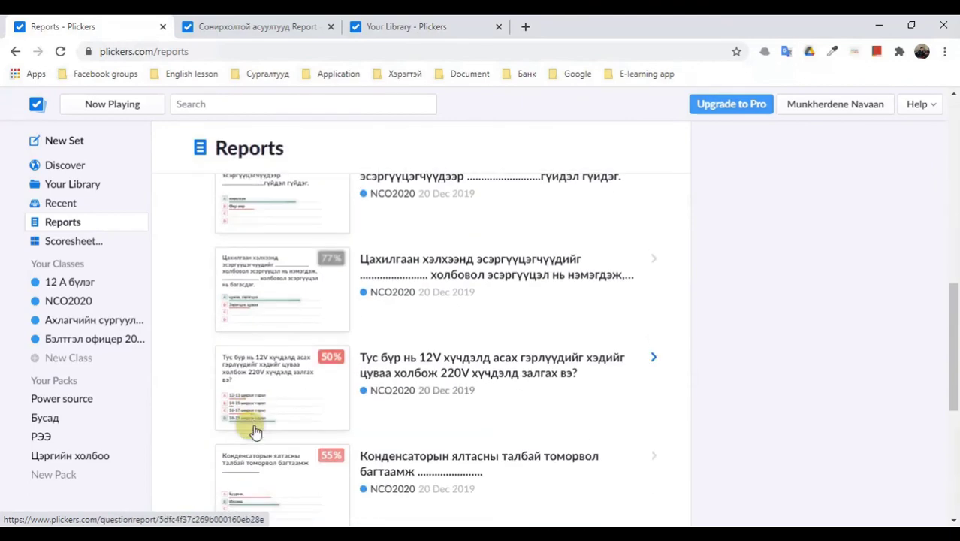
scroll(260, 432, up, 10)
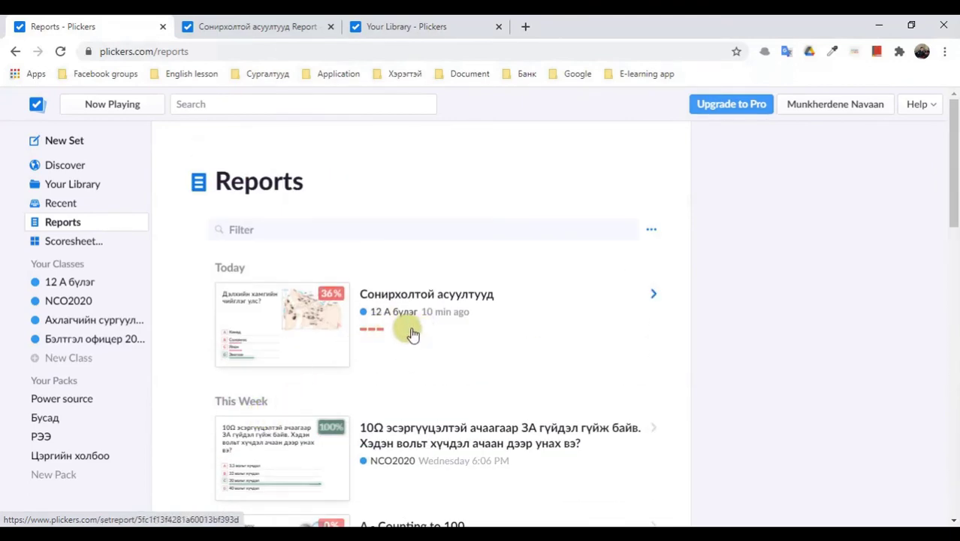
Step: Look over the recent reports and open today's report for the Сонирхолтой асуултууд set
scroll(427, 360, down, 3)
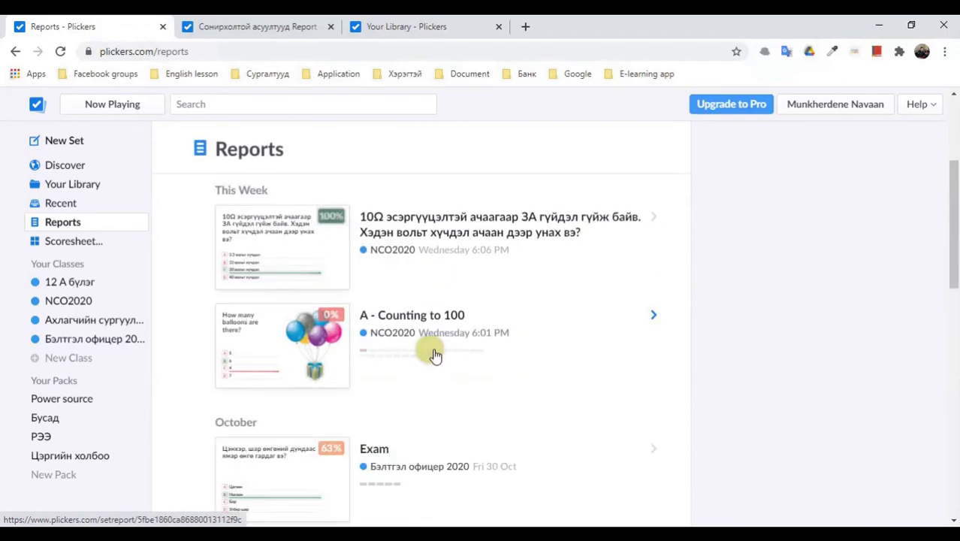
scroll(434, 342, up, 3)
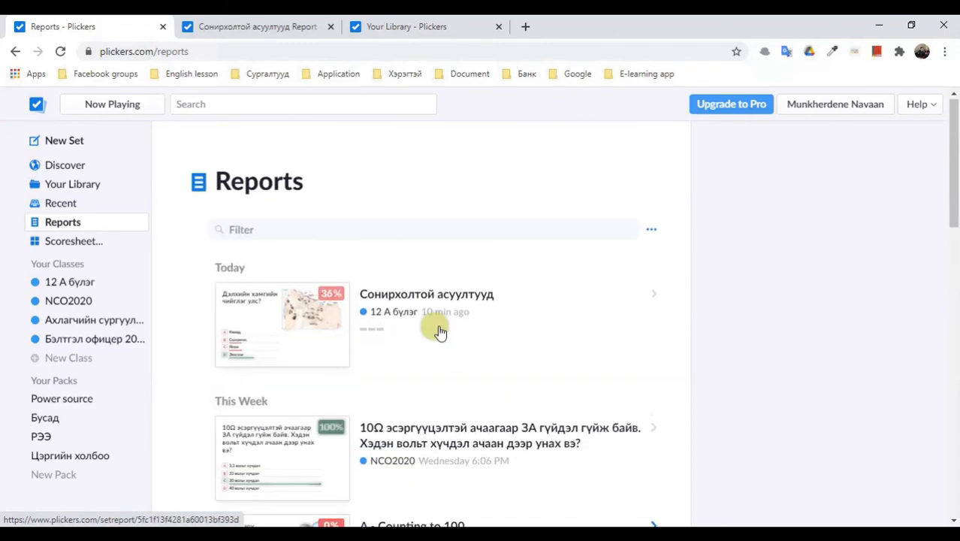
click(626, 303)
Step: Open the Scoresheet and view this week's results for each of the four classes, ending on 12 А бүлэг
click(63, 241)
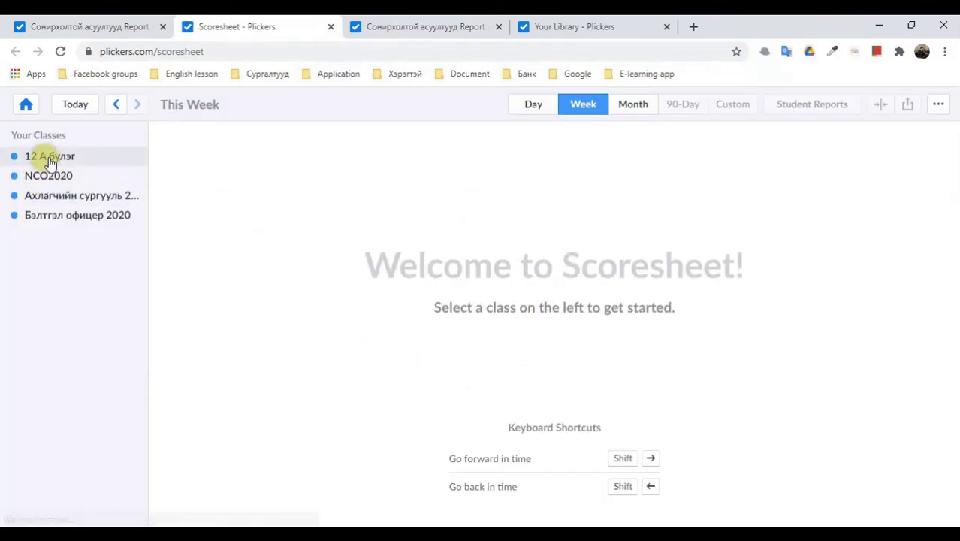
click(50, 158)
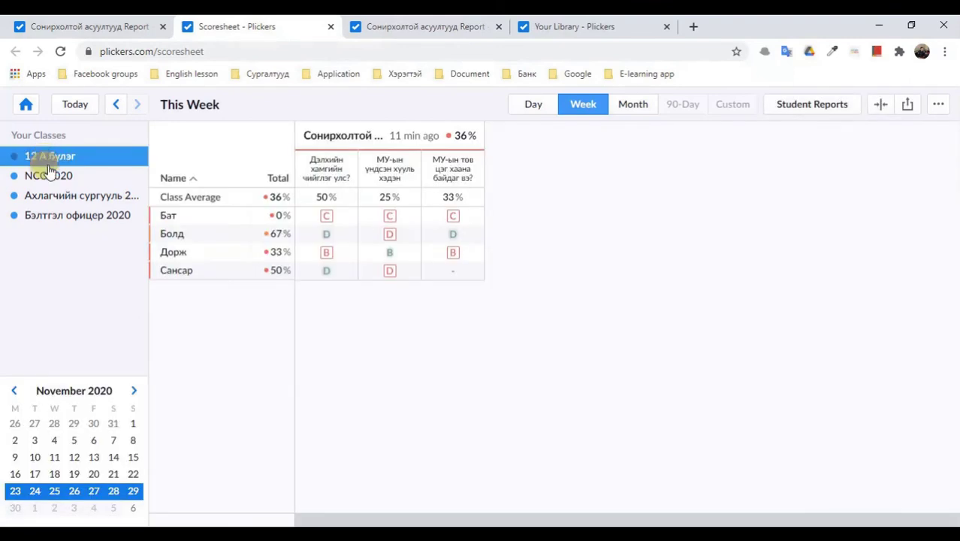
click(47, 174)
click(48, 194)
click(53, 213)
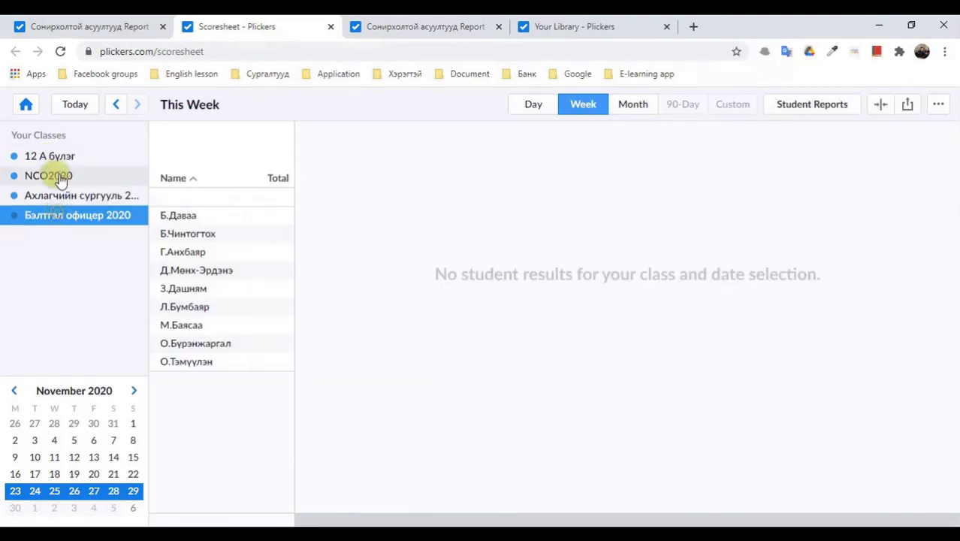
click(55, 156)
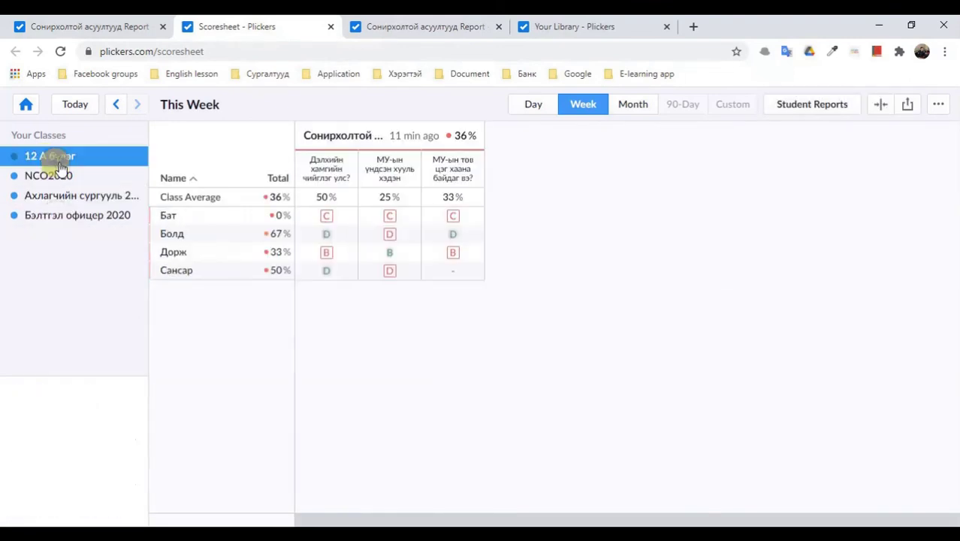
Step: View the 12 А бүлэг scoresheet by day, by week and by month
click(547, 103)
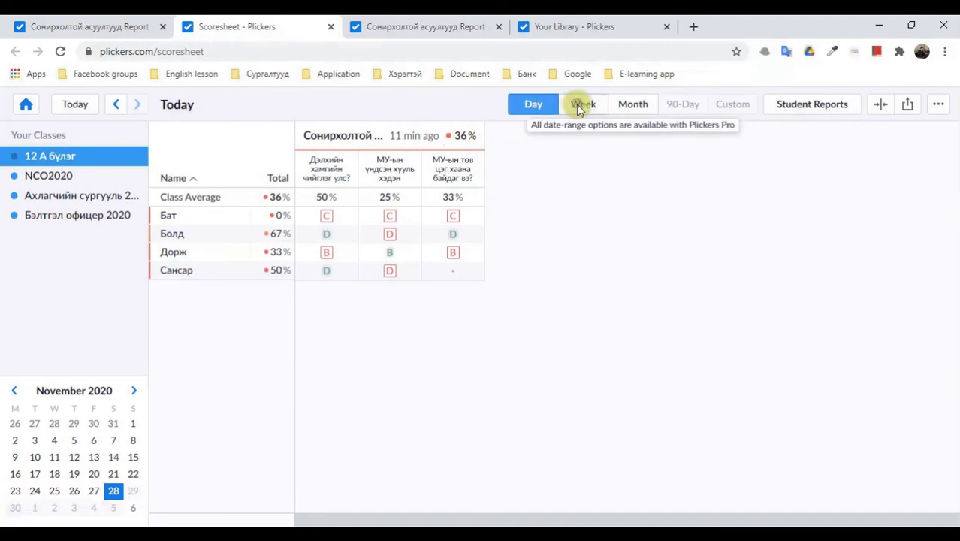
click(579, 103)
click(637, 105)
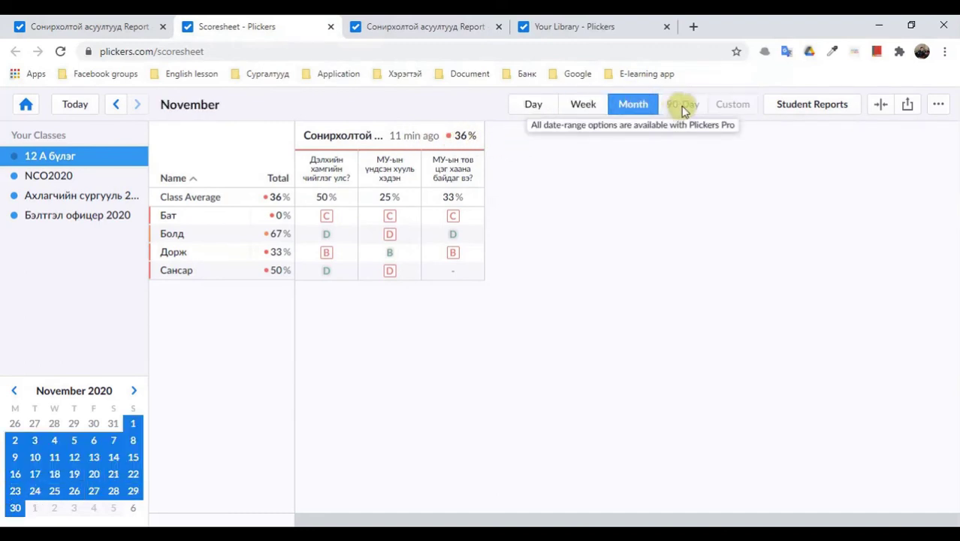
Step: Leave the Scoresheet and open the student list of the class 12 А бүлэг
click(25, 103)
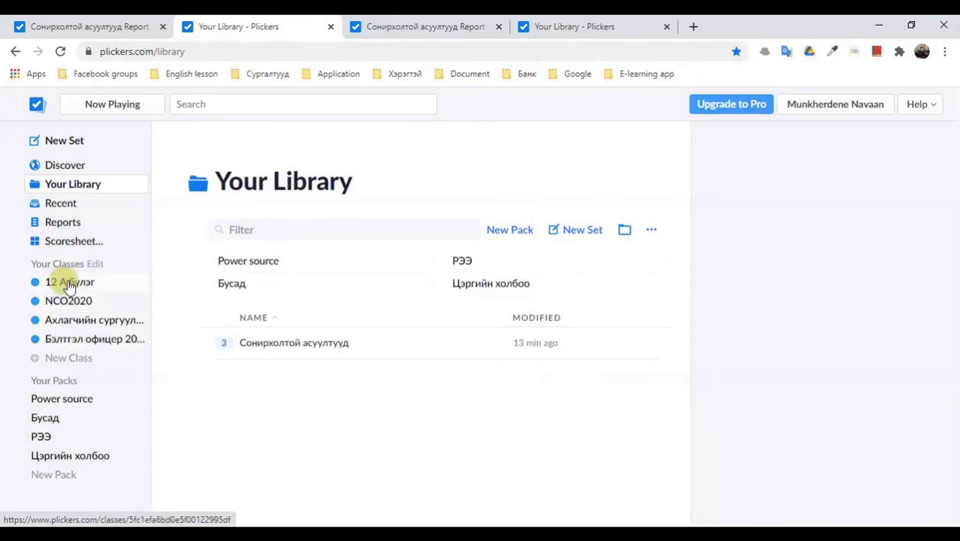
click(69, 284)
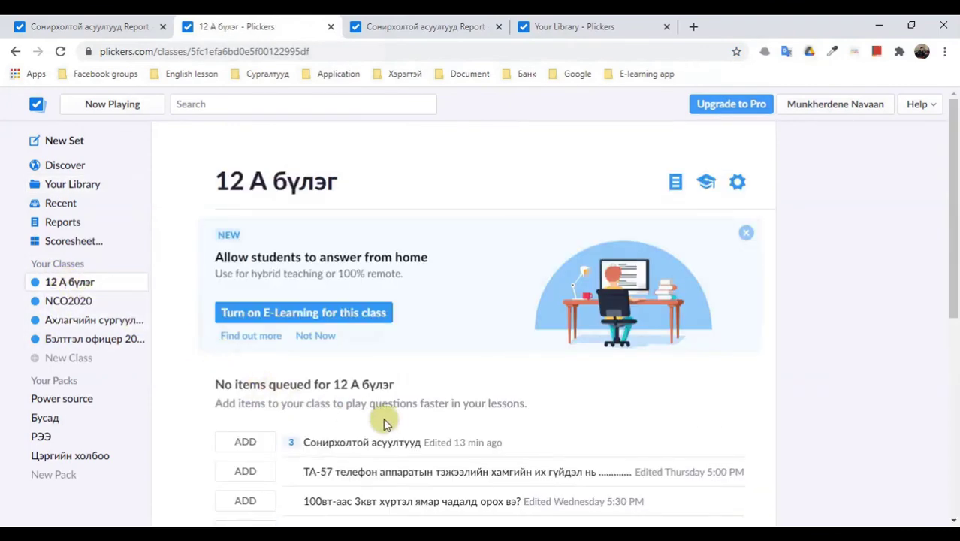
click(707, 186)
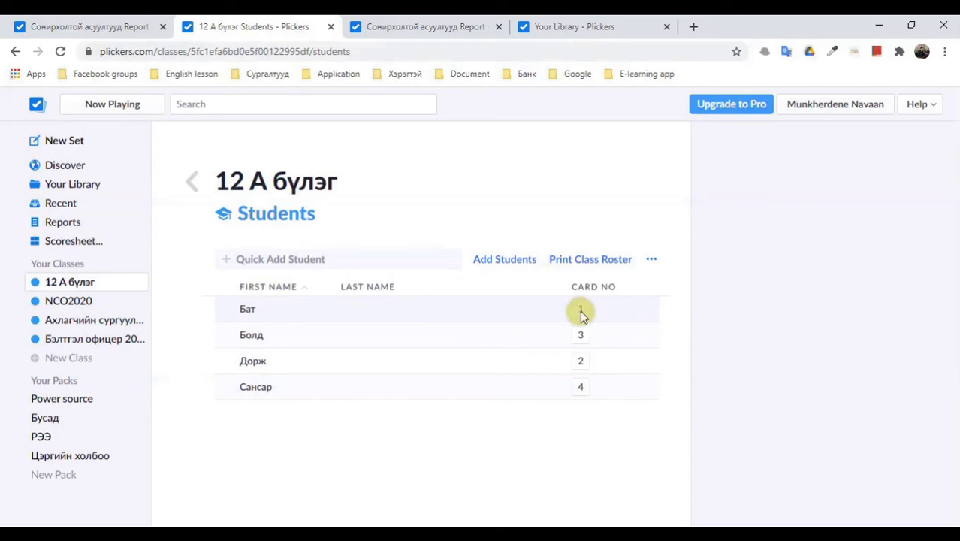
Step: Change the student holding card 3 to card 2, swapping with that card's holder, and confirm the new card numbers
click(585, 338)
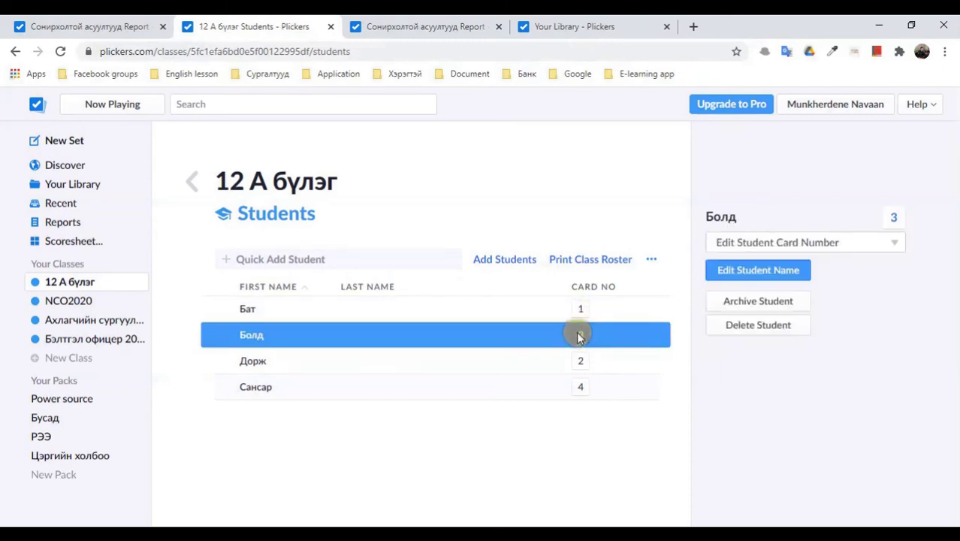
click(895, 243)
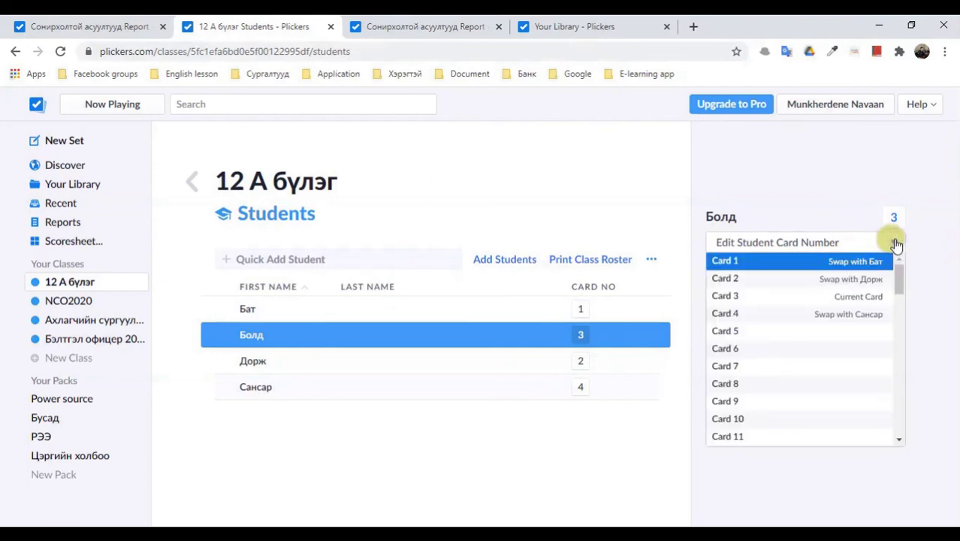
click(896, 244)
click(898, 245)
click(897, 245)
click(897, 245)
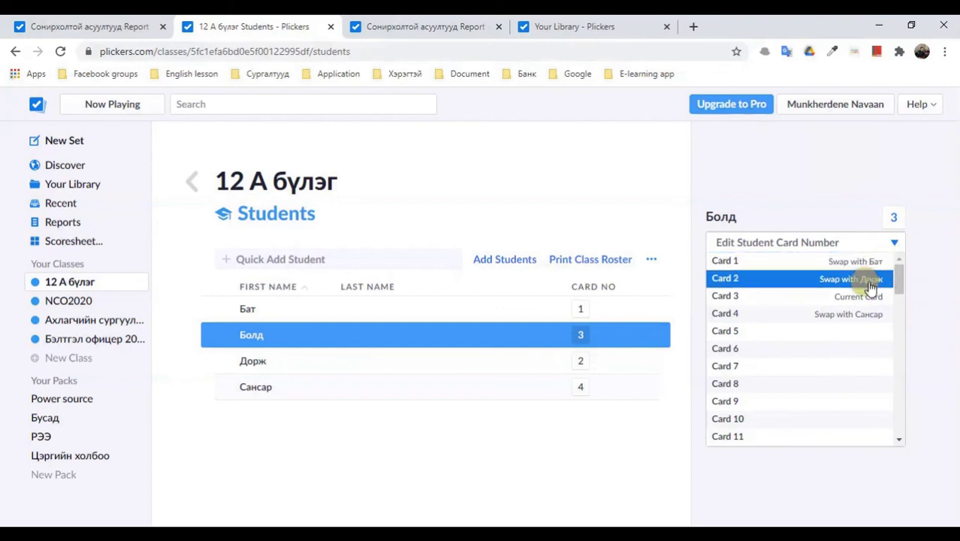
click(571, 315)
click(551, 329)
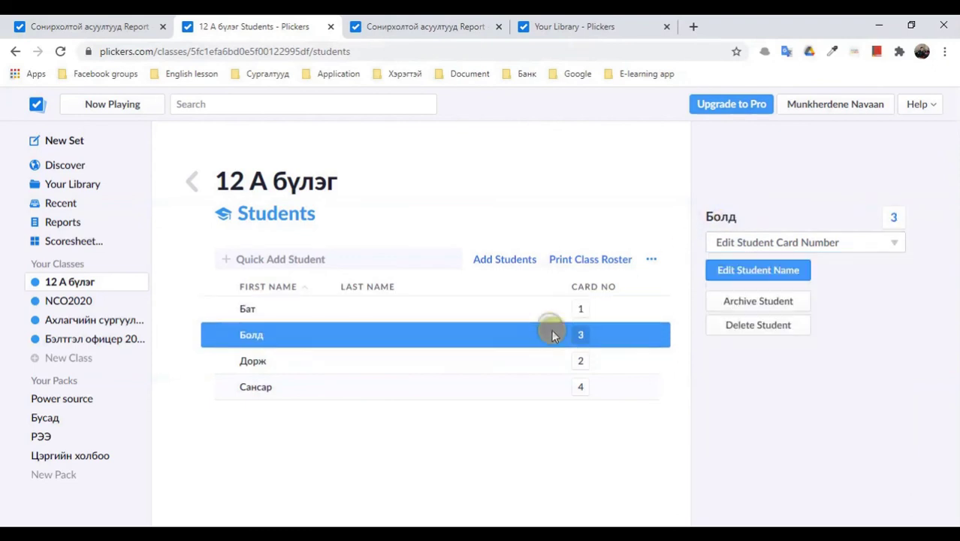
click(897, 243)
click(828, 277)
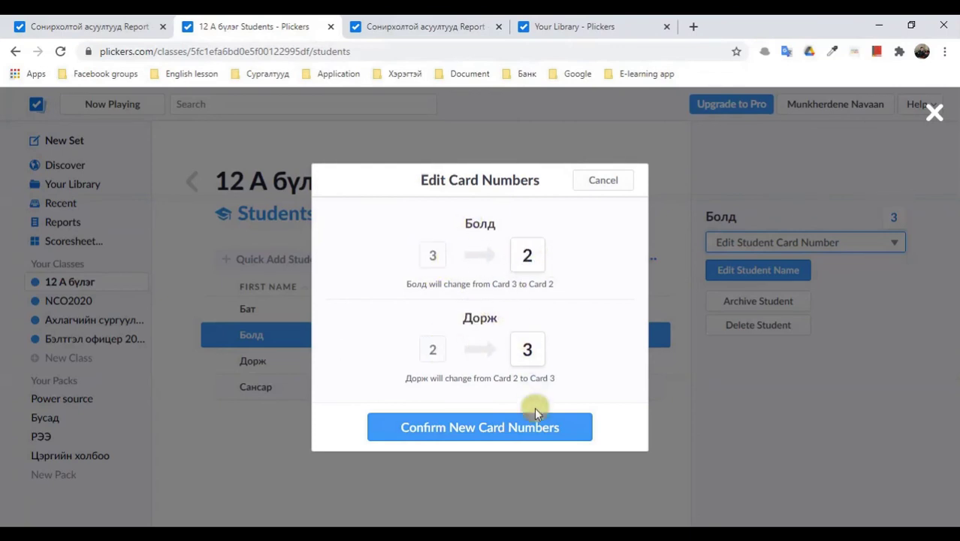
click(512, 428)
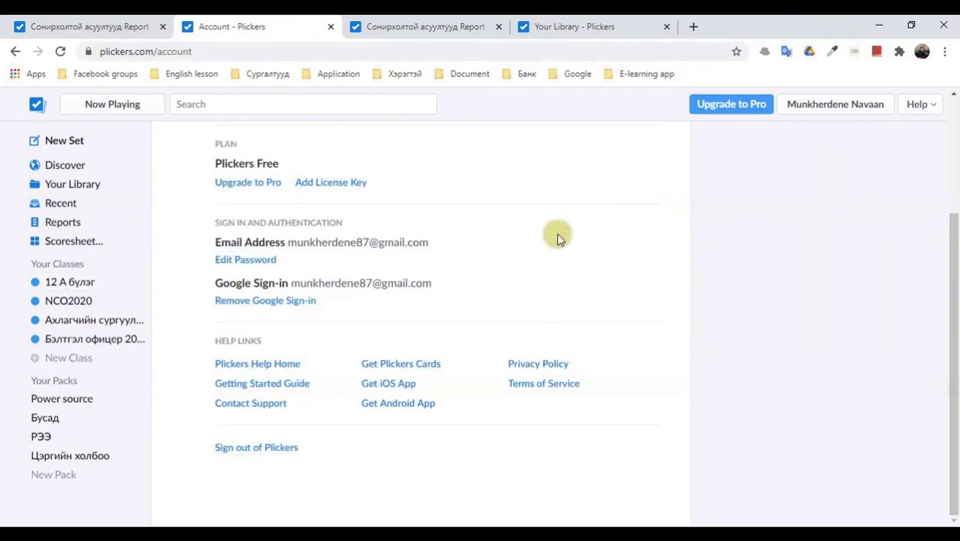
Step: Look through the account page's display name, plan, sign-in and help link sections
scroll(556, 237, up, 2)
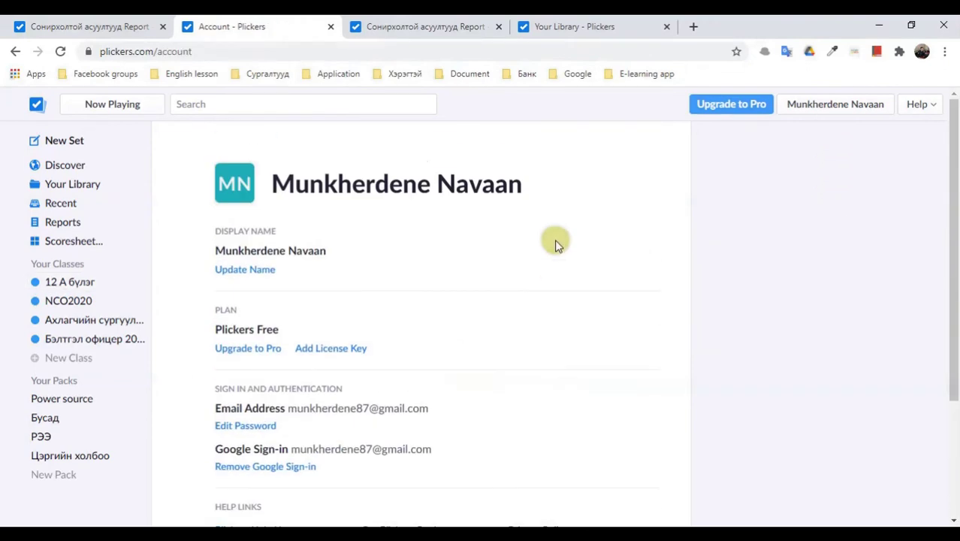
scroll(525, 274, down, 2)
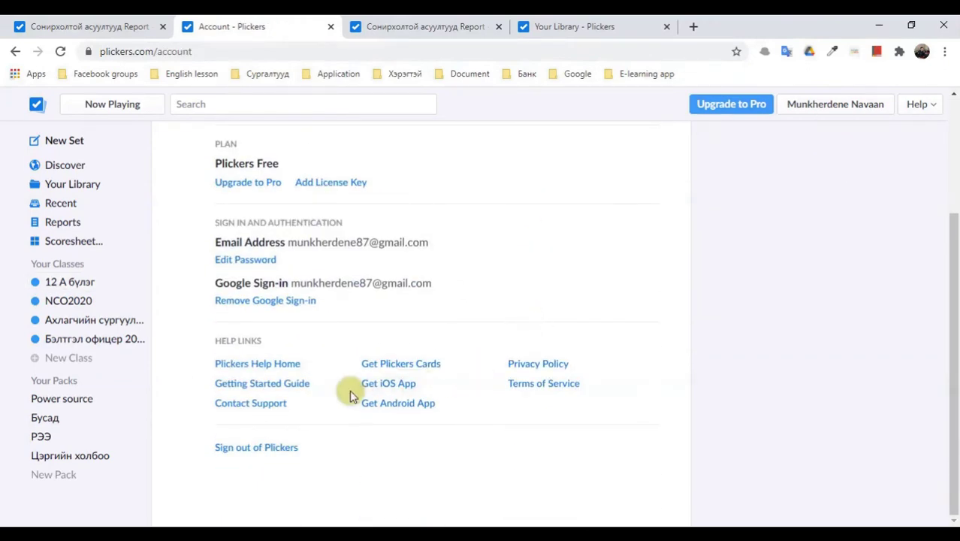
scroll(370, 414, up, 2)
scroll(369, 399, down, 2)
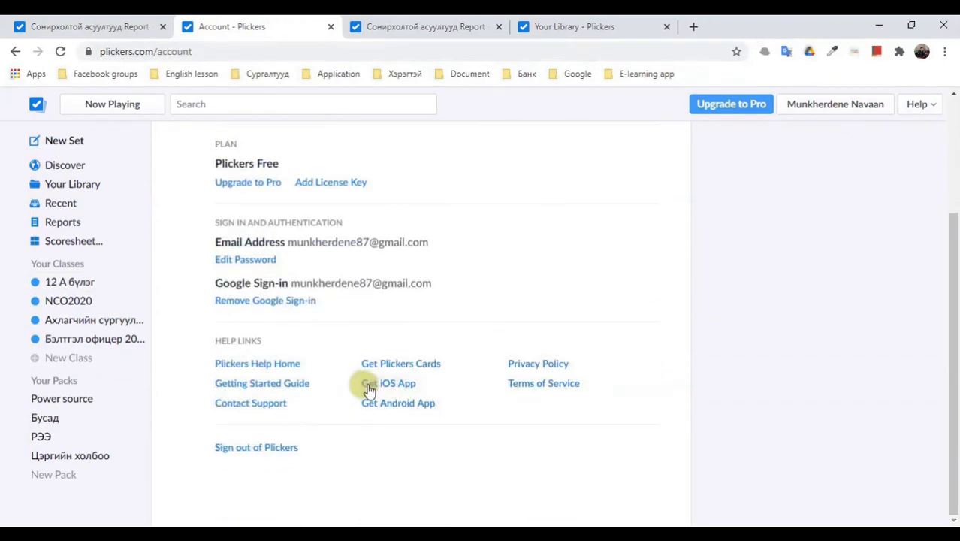
scroll(420, 353, up, 2)
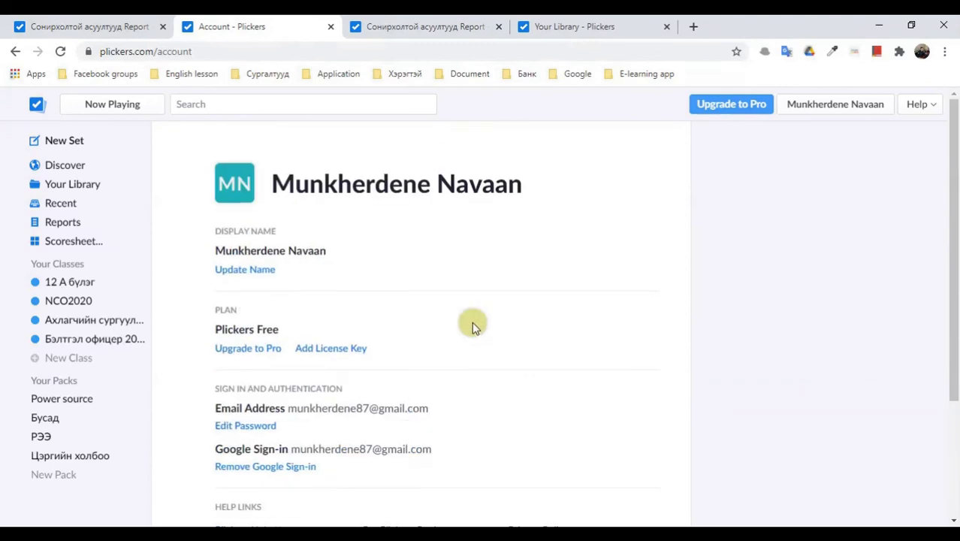
Step: Open the Get Plickers Cards help article and its PDF of the Standard Set of Cards #1-40
click(920, 107)
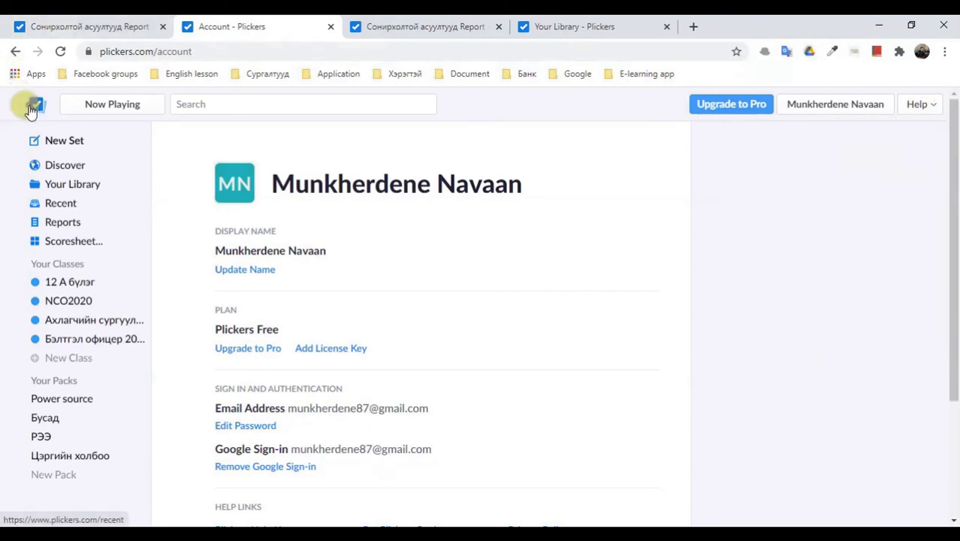
click(34, 104)
click(927, 107)
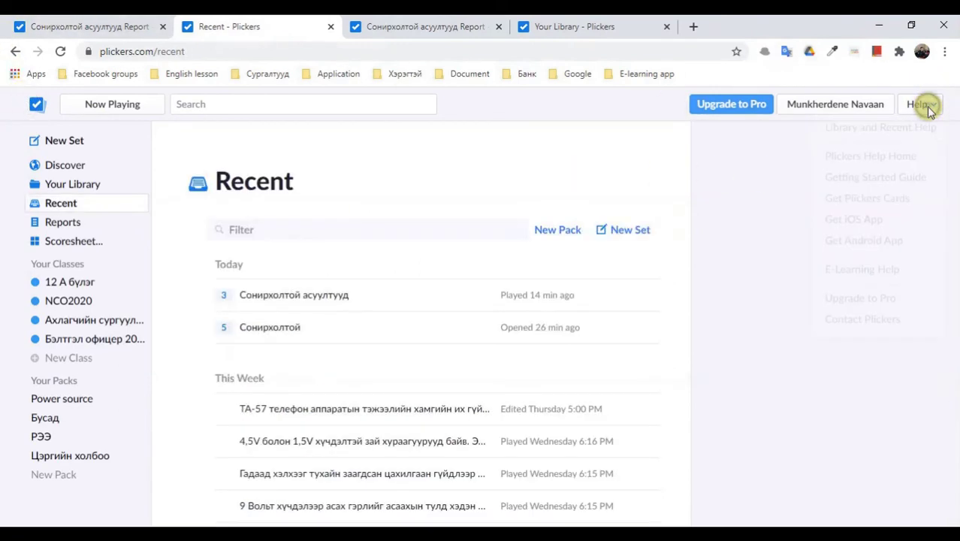
click(839, 208)
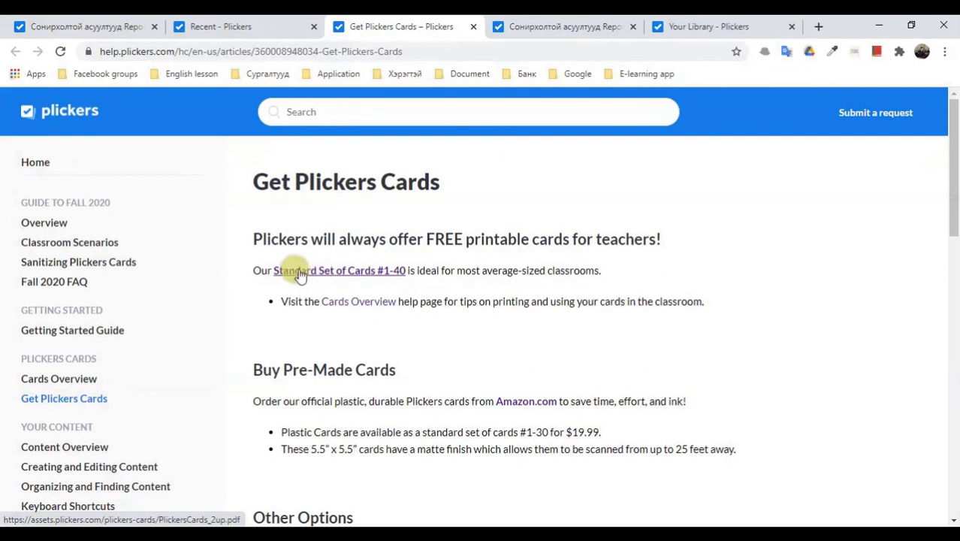
click(349, 282)
click(342, 272)
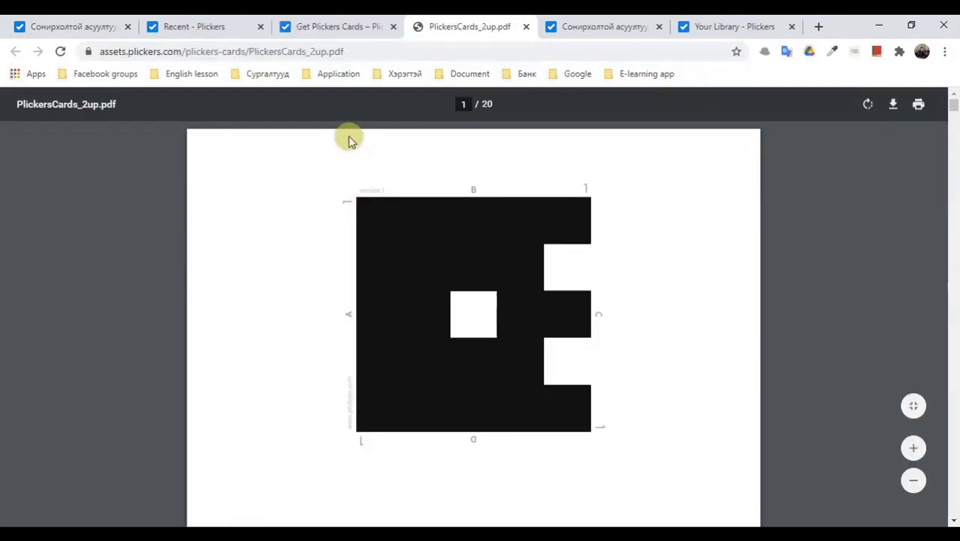
Step: Look over cards 1 and 2 on the first page of the cards PDF
scroll(274, 229, down, 5)
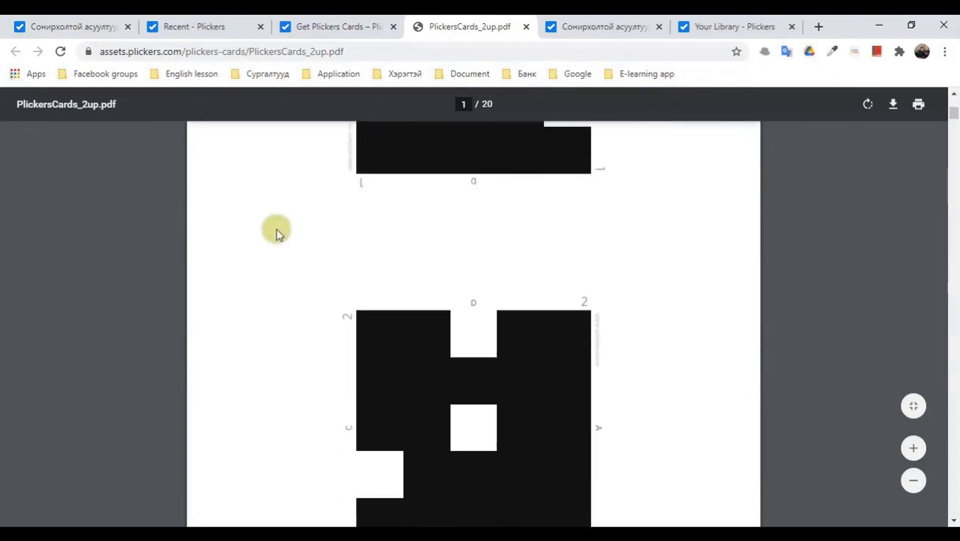
scroll(277, 232, up, 5)
scroll(647, 218, down, 3)
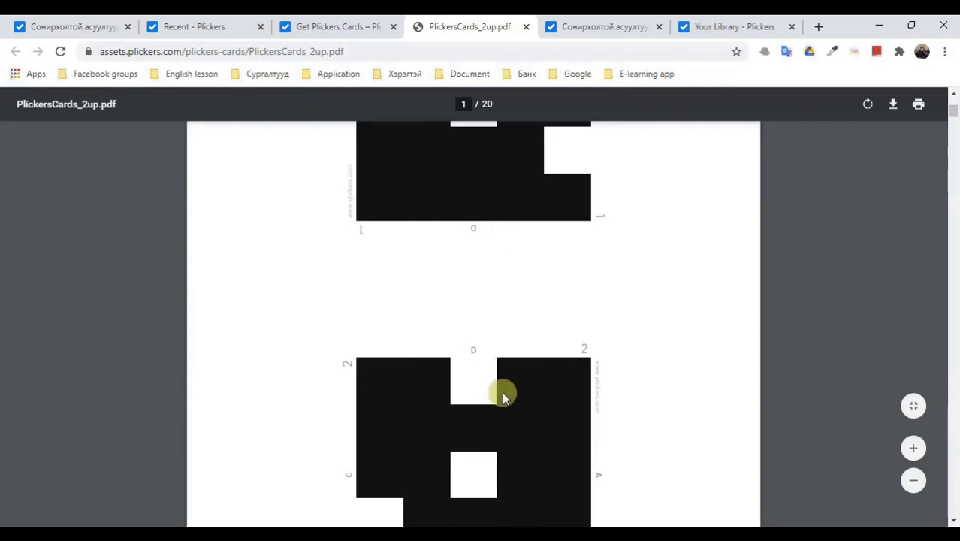
scroll(466, 353, up, 3)
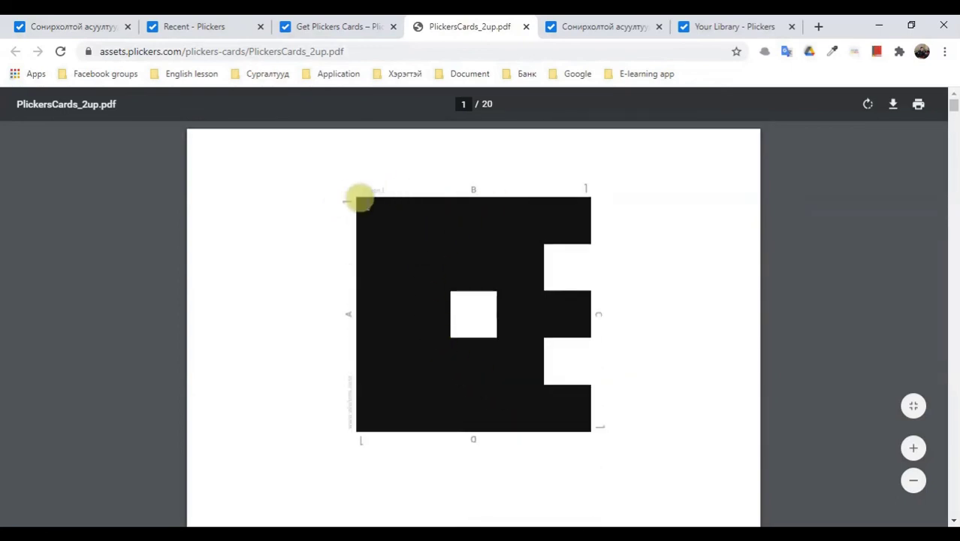
Step: Enlarge card 1 and examine its corner numbers and the answer letters A to D along its sides
ctrl+scroll(459, 211, up, 2)
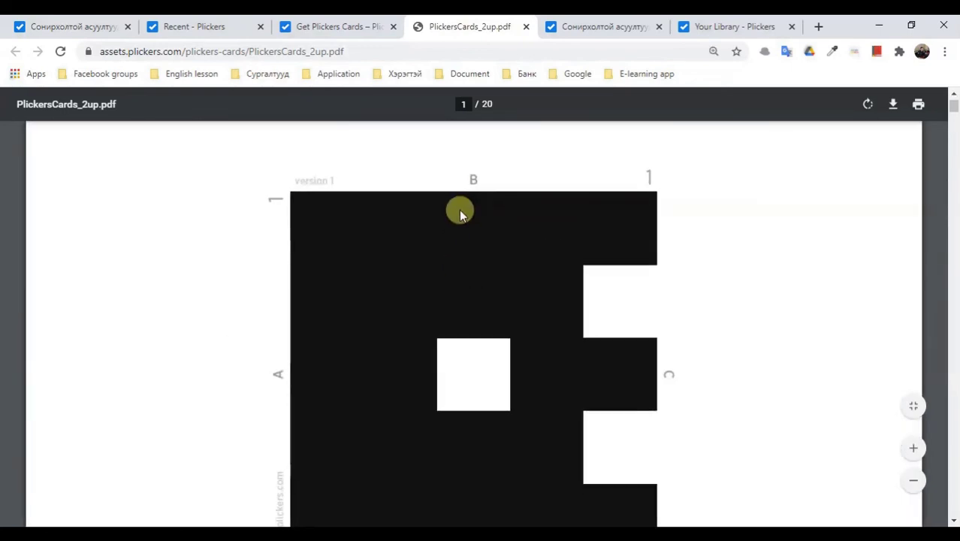
scroll(466, 229, down, 3)
scroll(361, 293, up, 3)
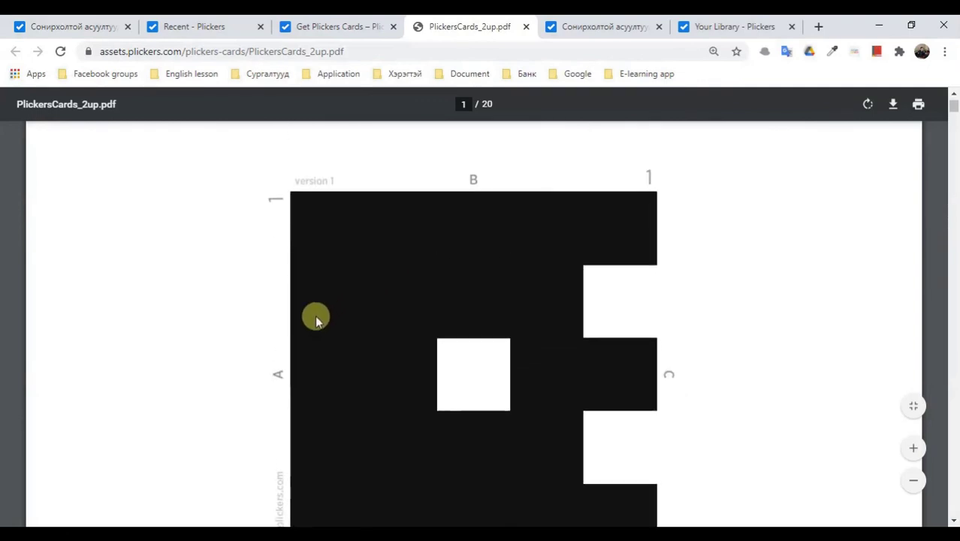
scroll(651, 401, down, 3)
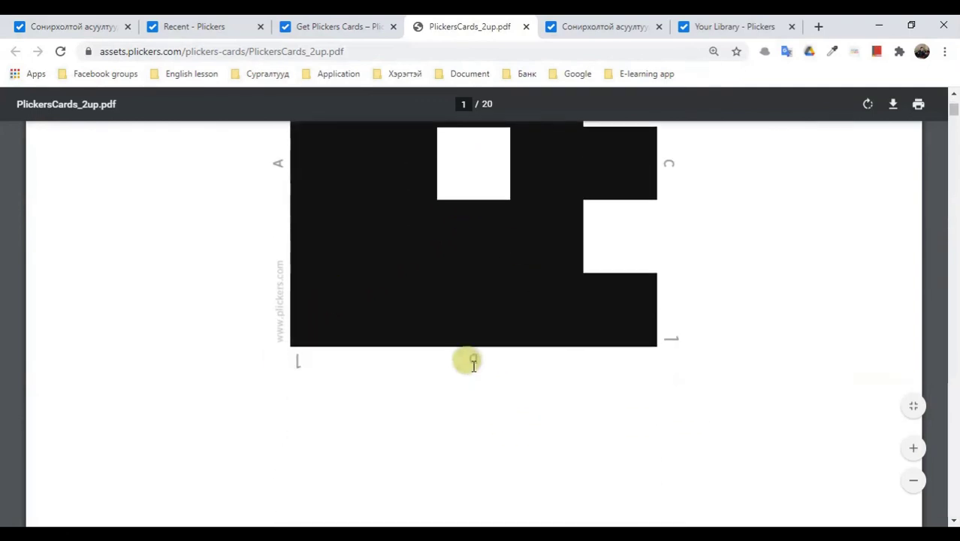
scroll(451, 354, up, 3)
scroll(525, 439, down, 3)
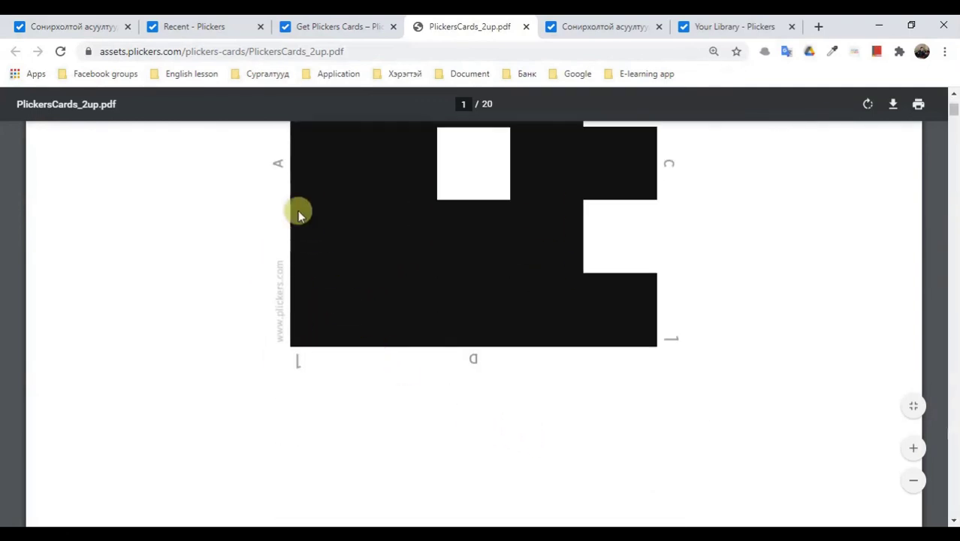
scroll(286, 270, up, 3)
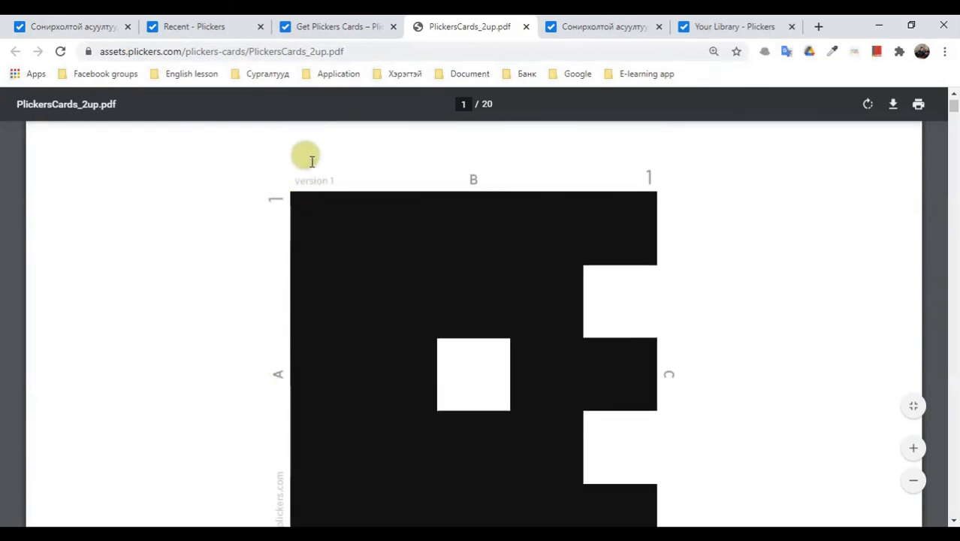
scroll(326, 322, up, 3)
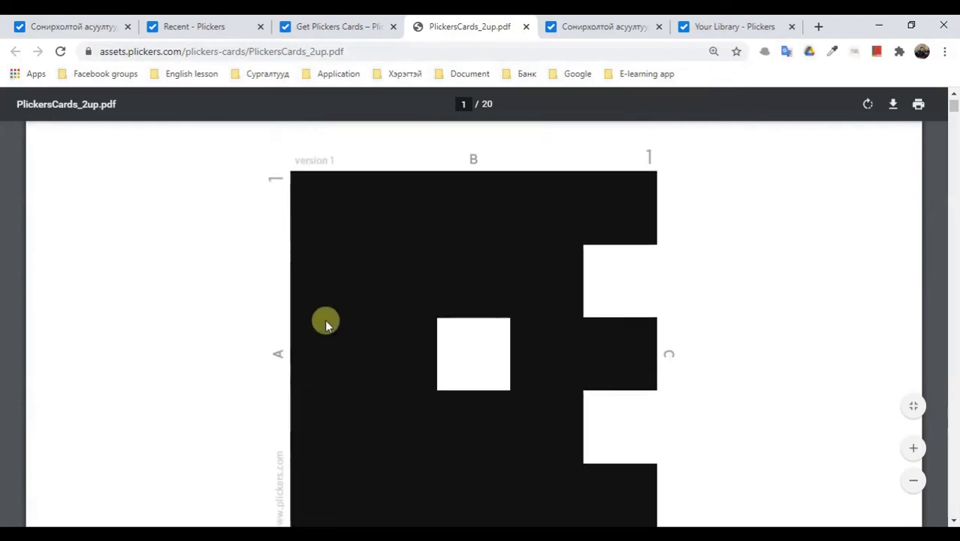
scroll(491, 431, down, 3)
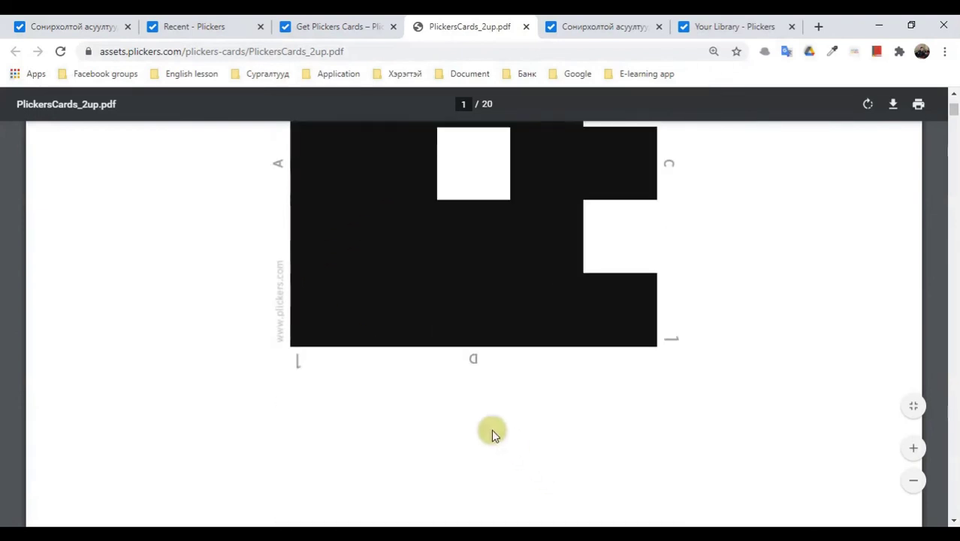
Step: Look through the cards PDF from card 1 at a reduced zoom to card 40 on the last page
scroll(278, 226, up, 3)
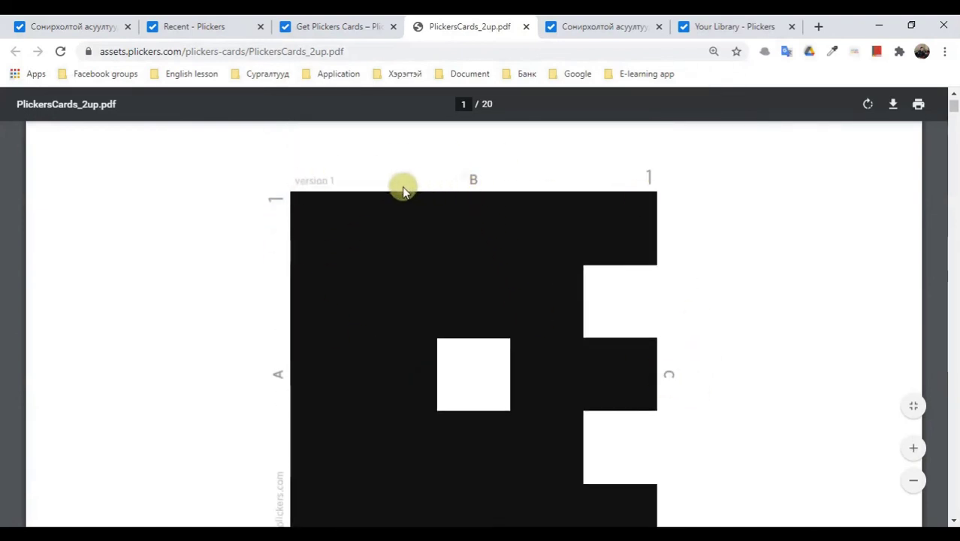
scroll(357, 240, down, 10)
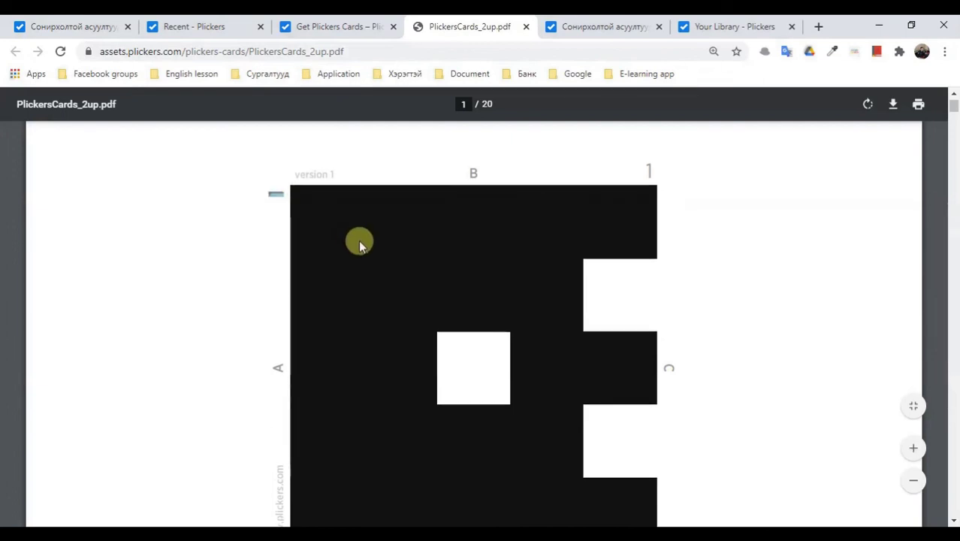
scroll(368, 305, down, 6)
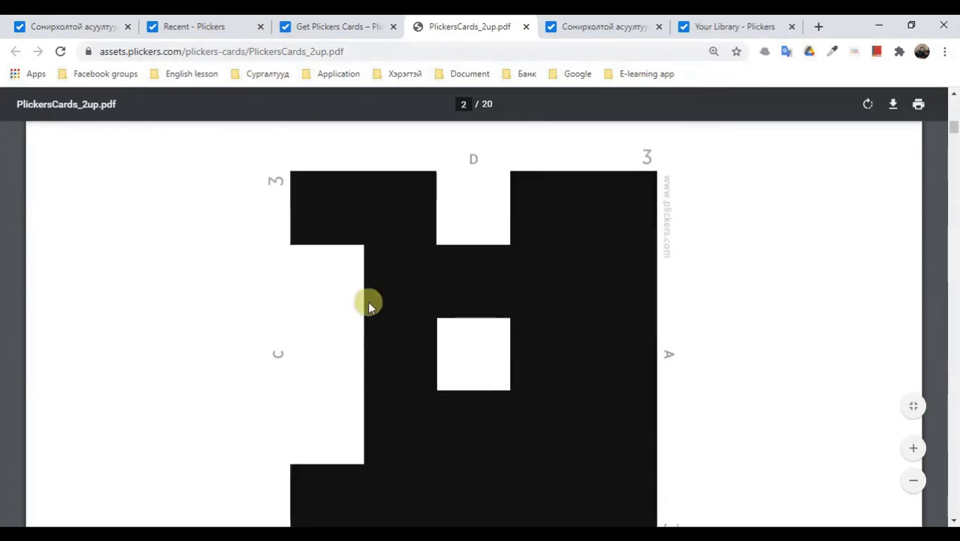
ctrl+scroll(382, 294, down, 3)
scroll(386, 302, down, 20)
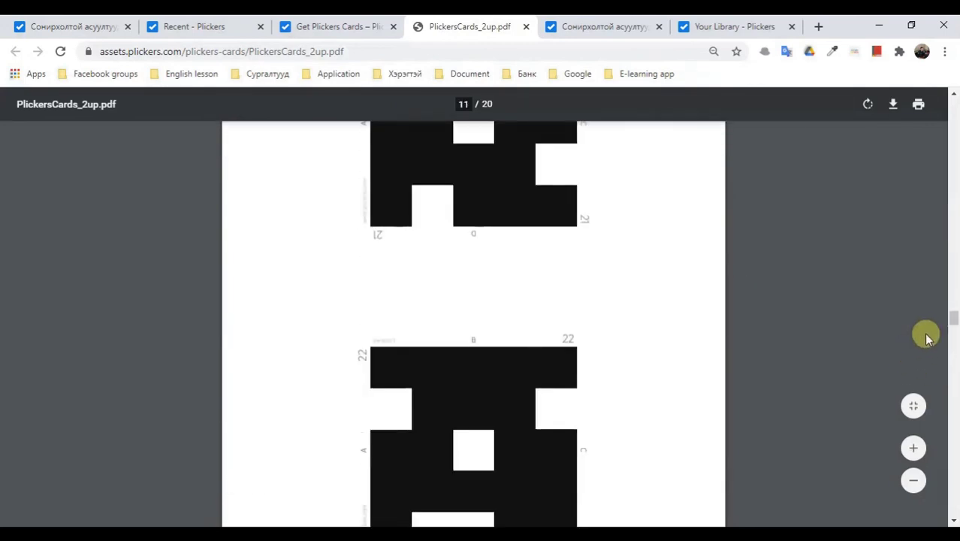
drag(950, 318, 953, 518)
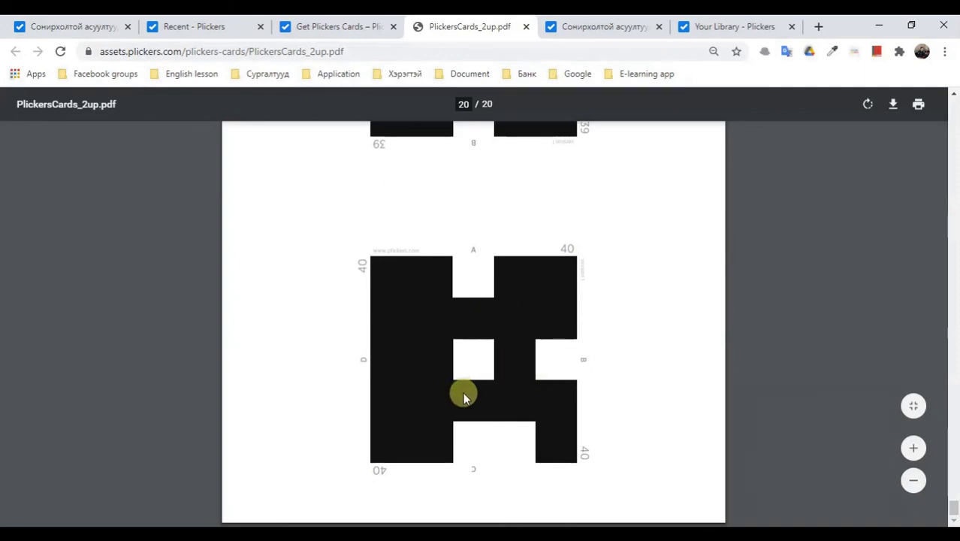
Step: Go back to the first page of the cards PDF and open the print settings for the document
scroll(464, 397, up, 10)
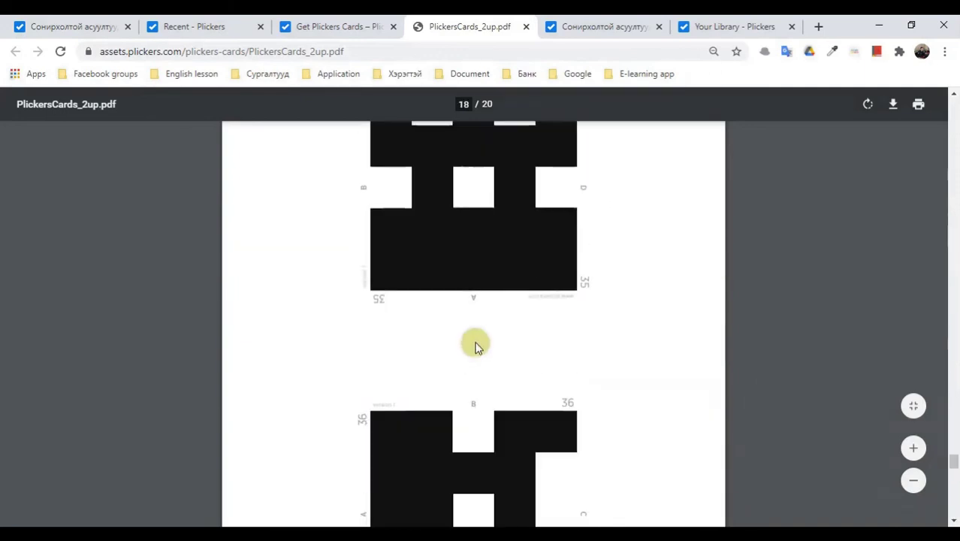
scroll(474, 345, up, 20)
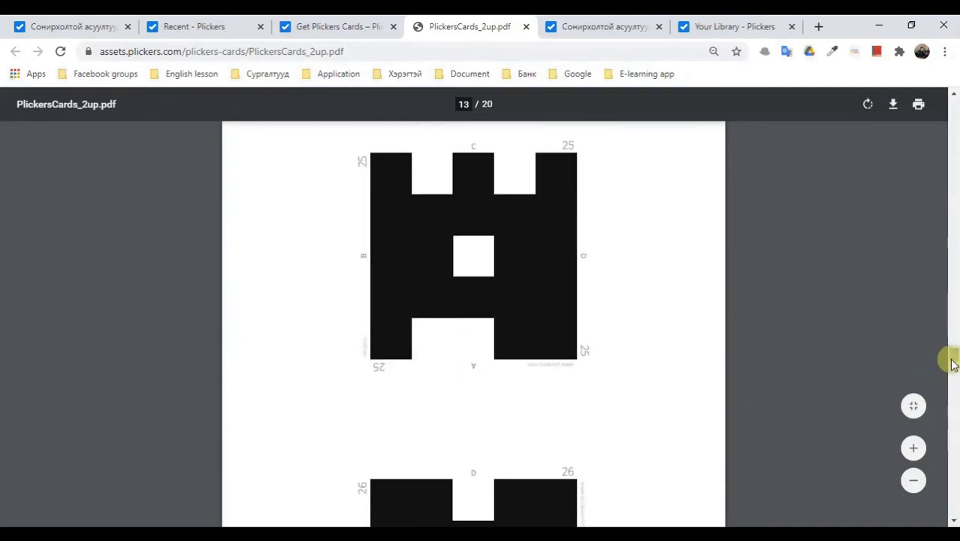
drag(953, 363, 952, 91)
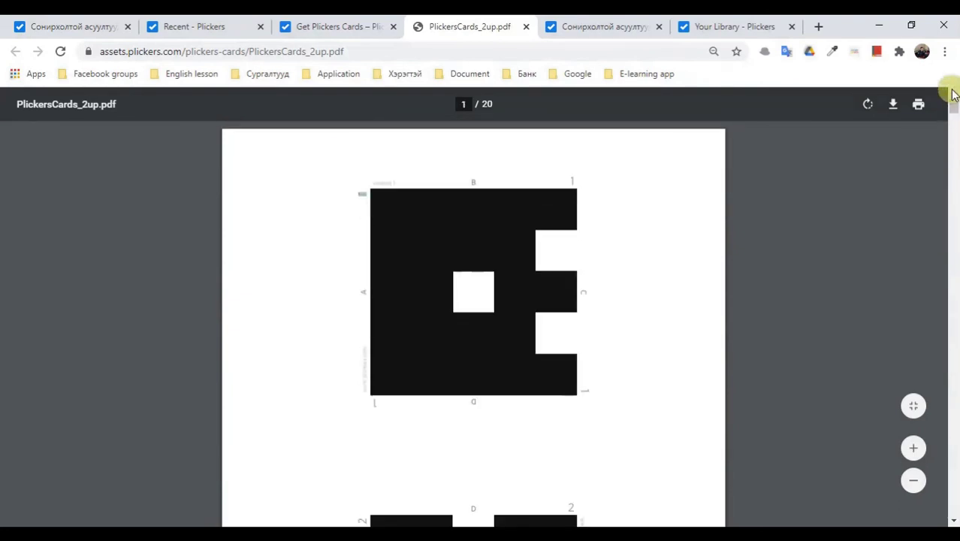
click(917, 107)
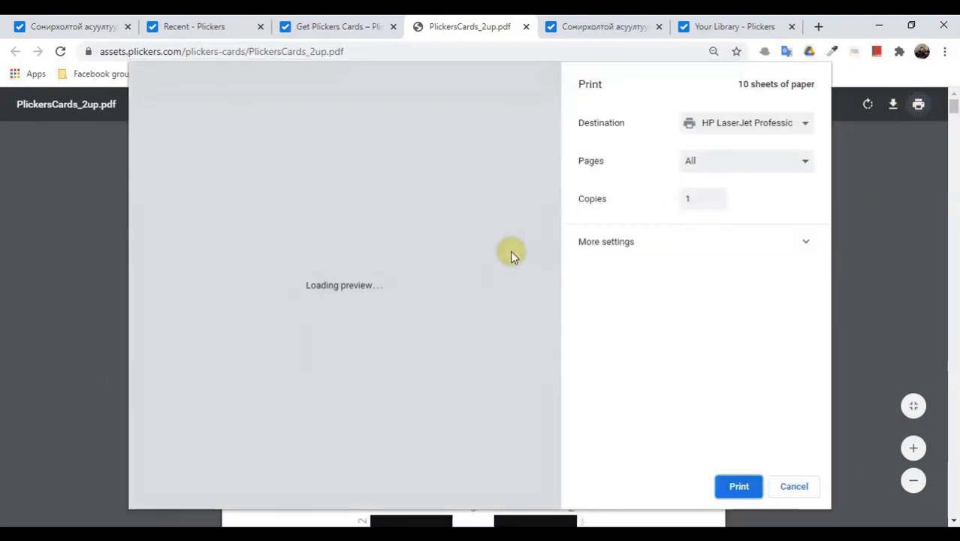